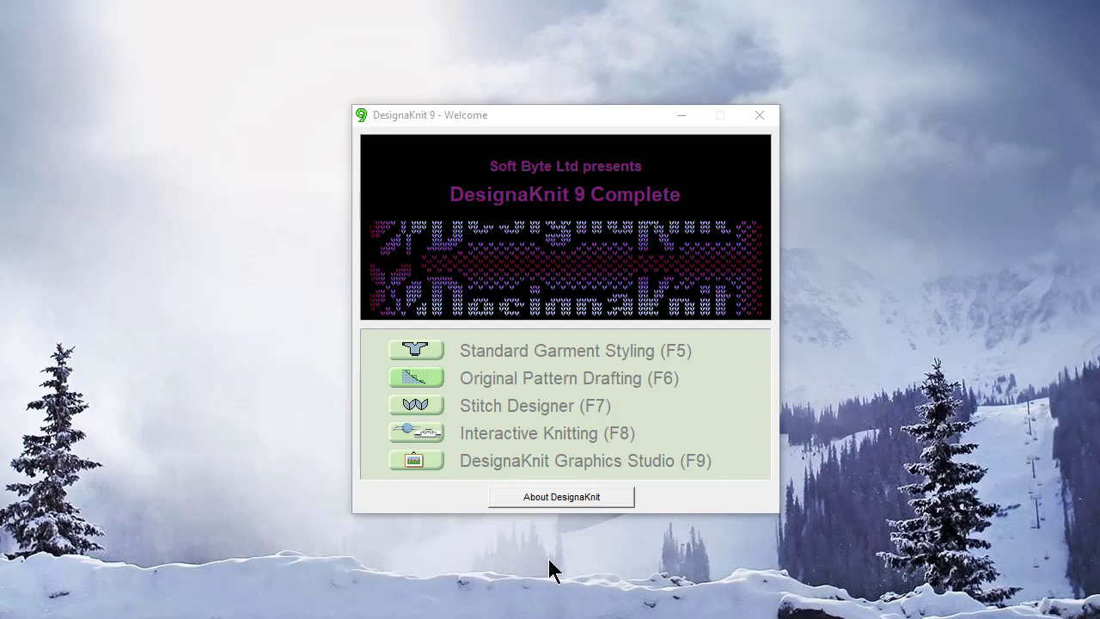
Launch Original Pattern Drafting (F6) from the DesignaKnit Welcome screen.
{"action": "left_click", "coordinate": [417, 378]}
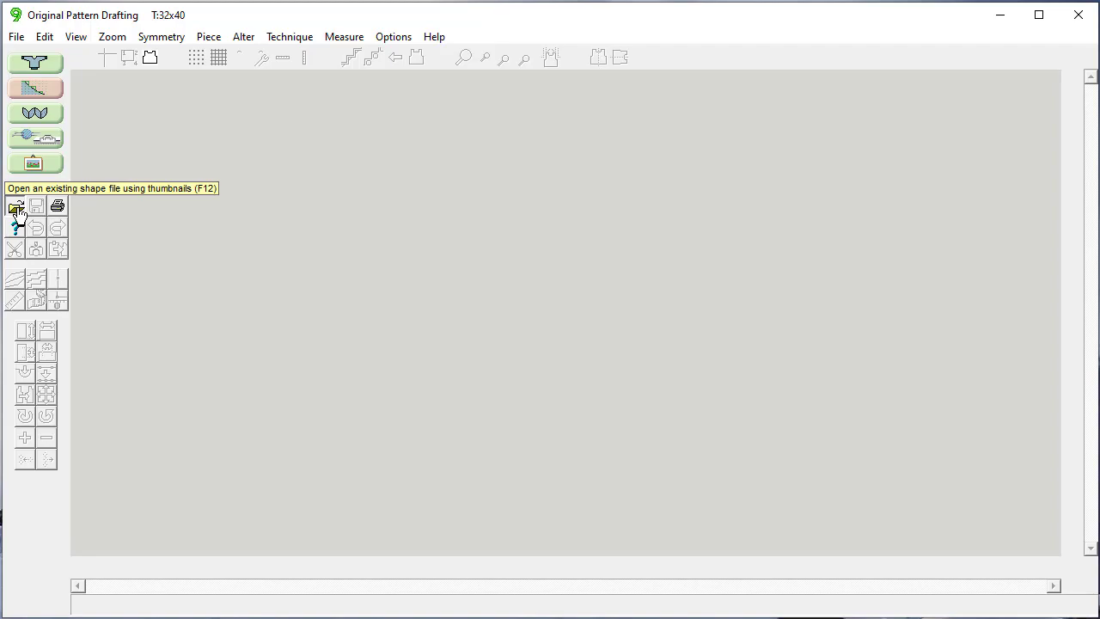
Open child top.shp from the Shapes folder and select its front piece.
{"action": "left_click", "coordinate": [17, 210]}
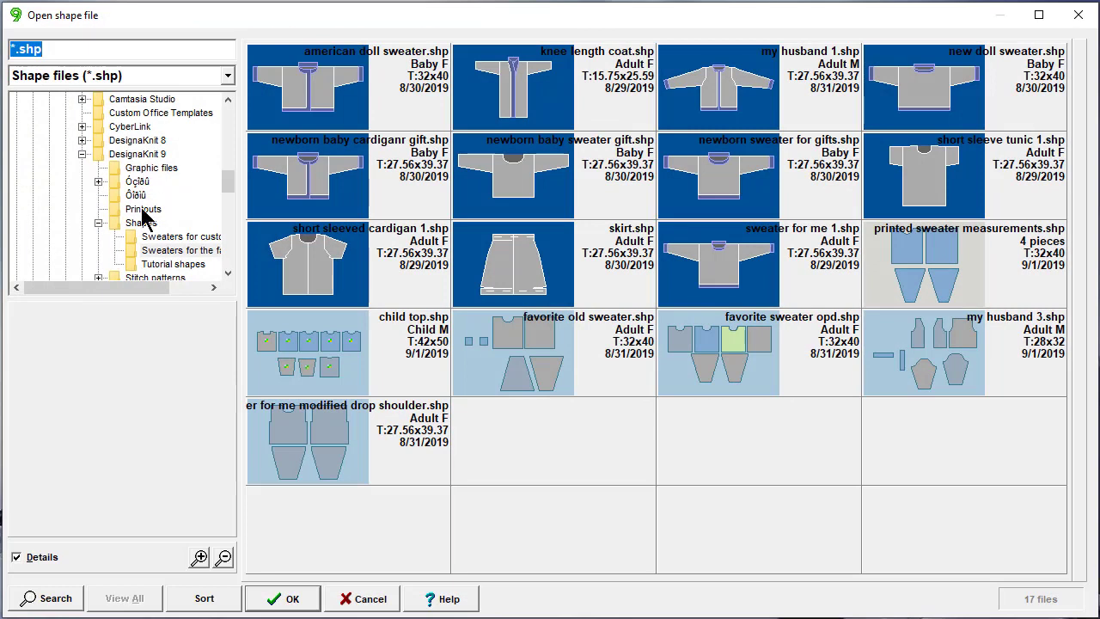
{"action": "left_click", "coordinate": [141, 223]}
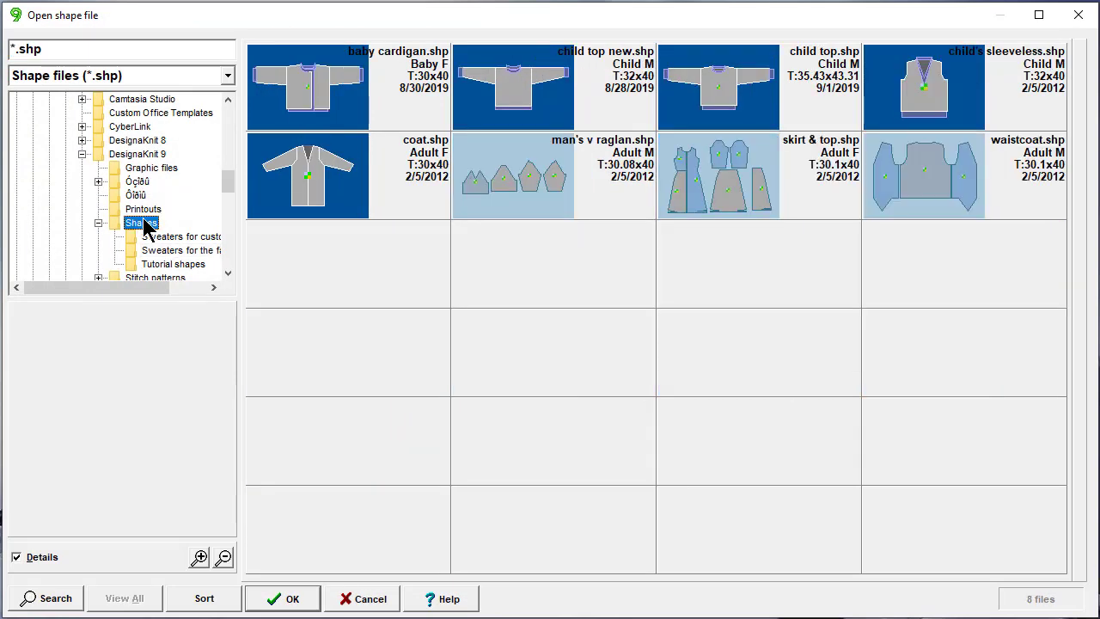
{"action": "left_click", "coordinate": [720, 93]}
{"action": "left_click", "coordinate": [283, 599]}
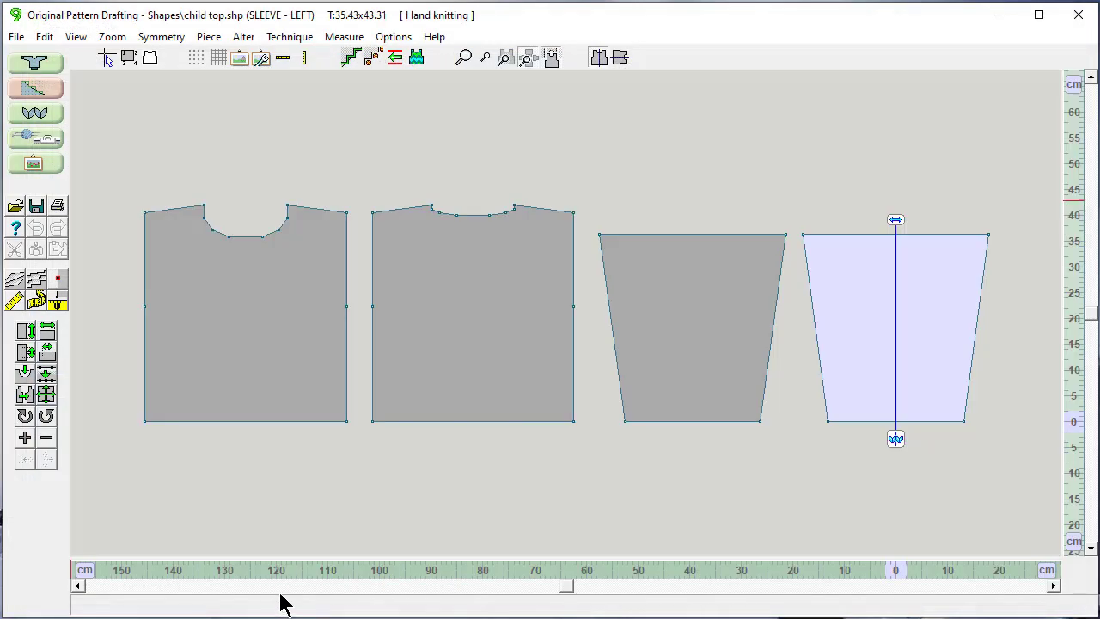
{"action": "left_click", "coordinate": [246, 323]}
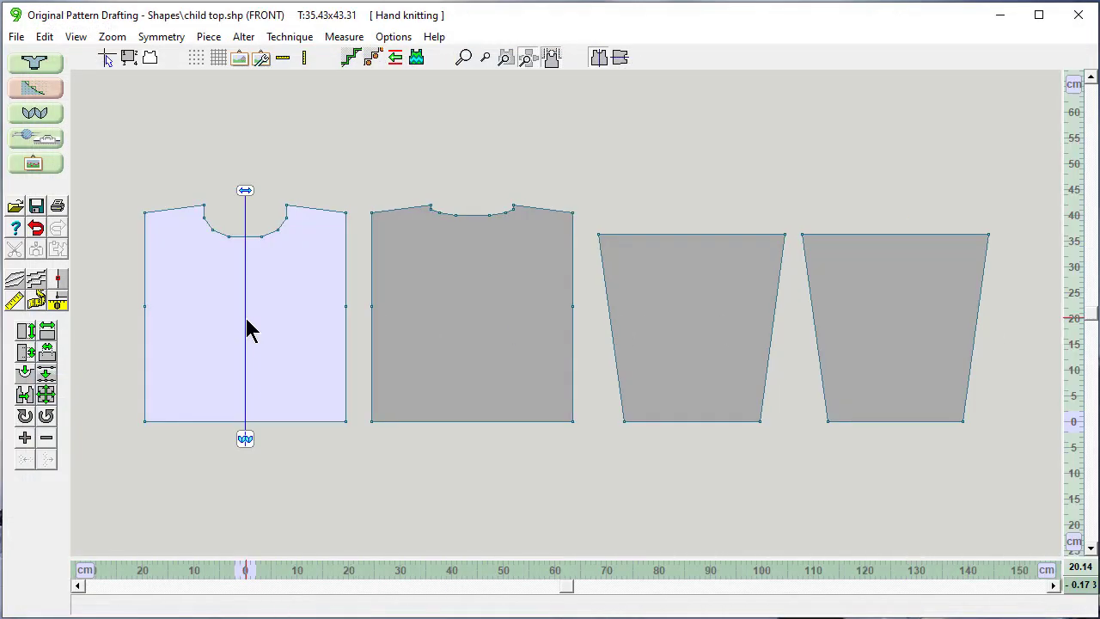
Fill the front piece with the sw 011 60x56.stp floral pattern and shift it upward.
{"action": "left_click", "coordinate": [417, 57]}
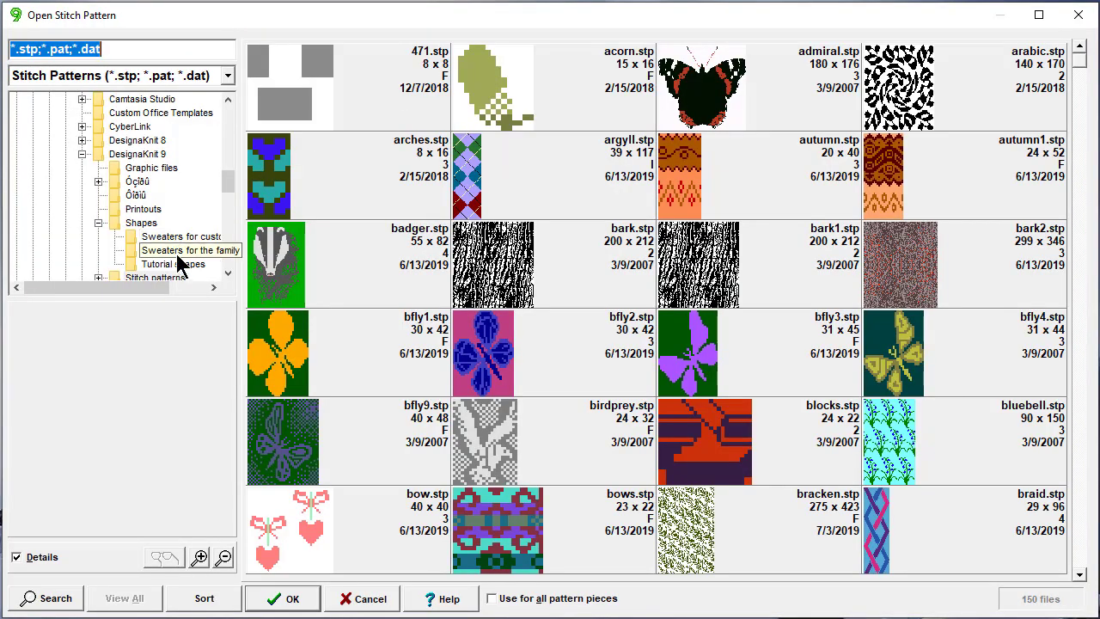
{"action": "left_click", "coordinate": [98, 223]}
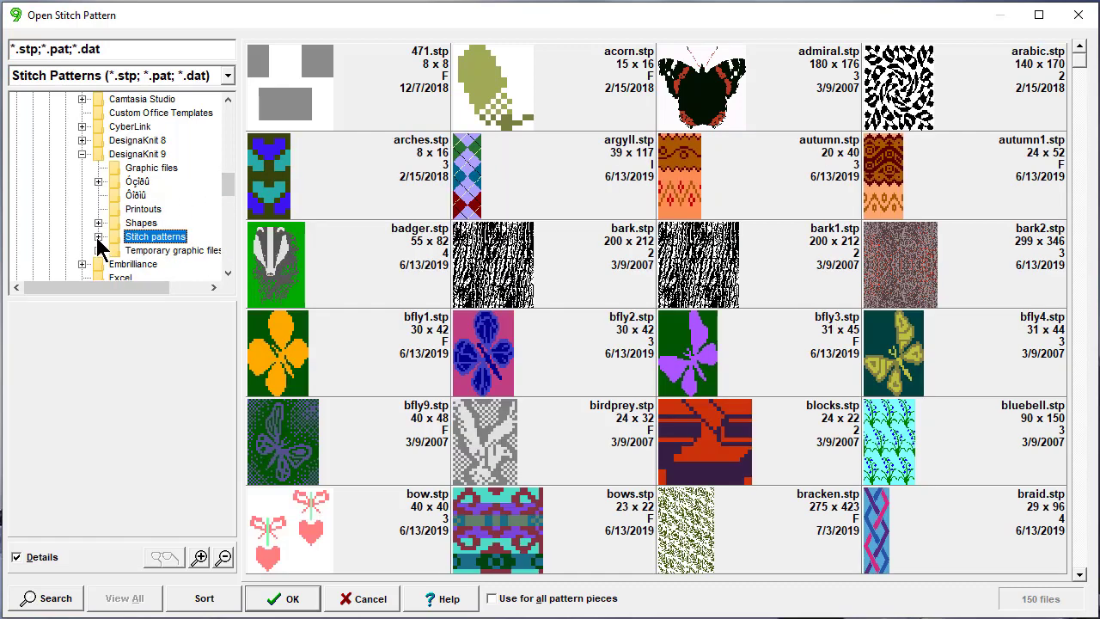
{"action": "left_click", "coordinate": [98, 238]}
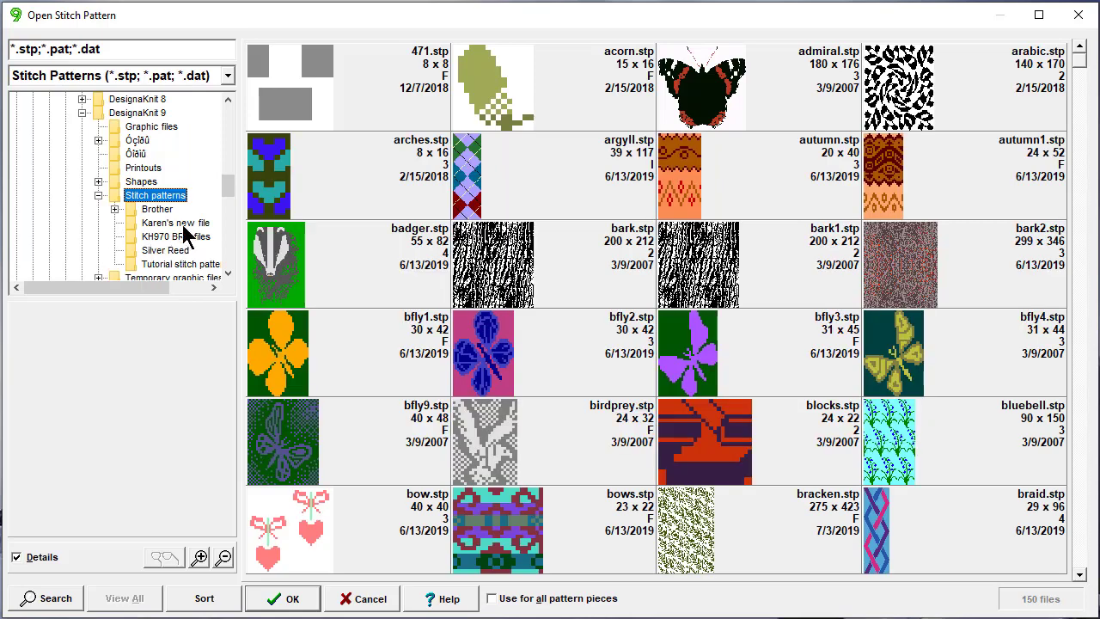
{"action": "left_click", "coordinate": [173, 222]}
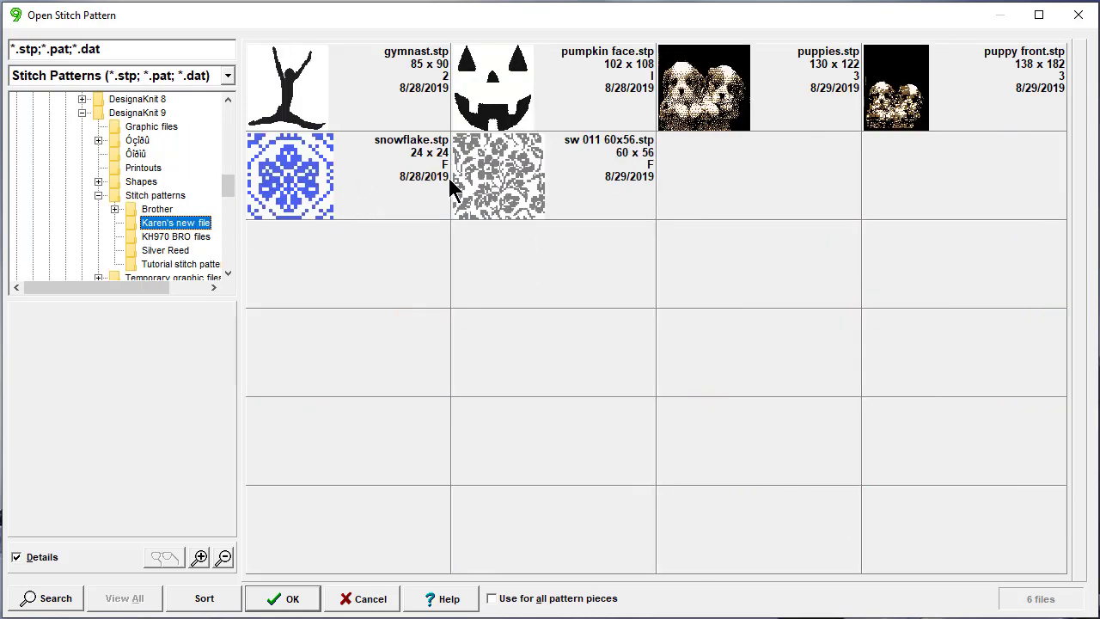
{"action": "left_click", "coordinate": [486, 170]}
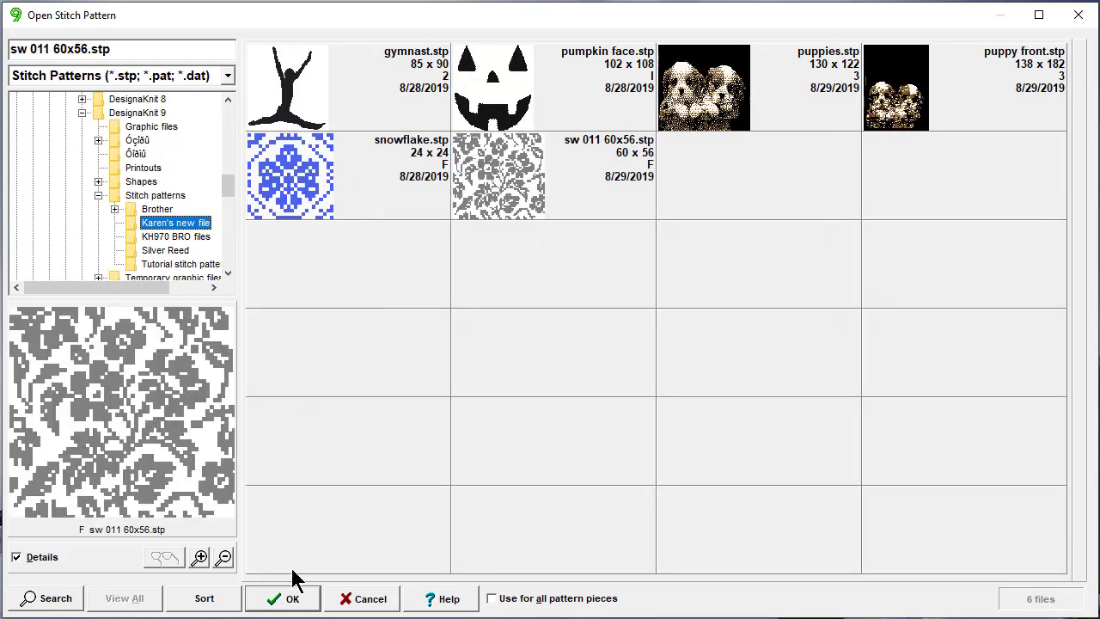
{"action": "left_click", "coordinate": [288, 601]}
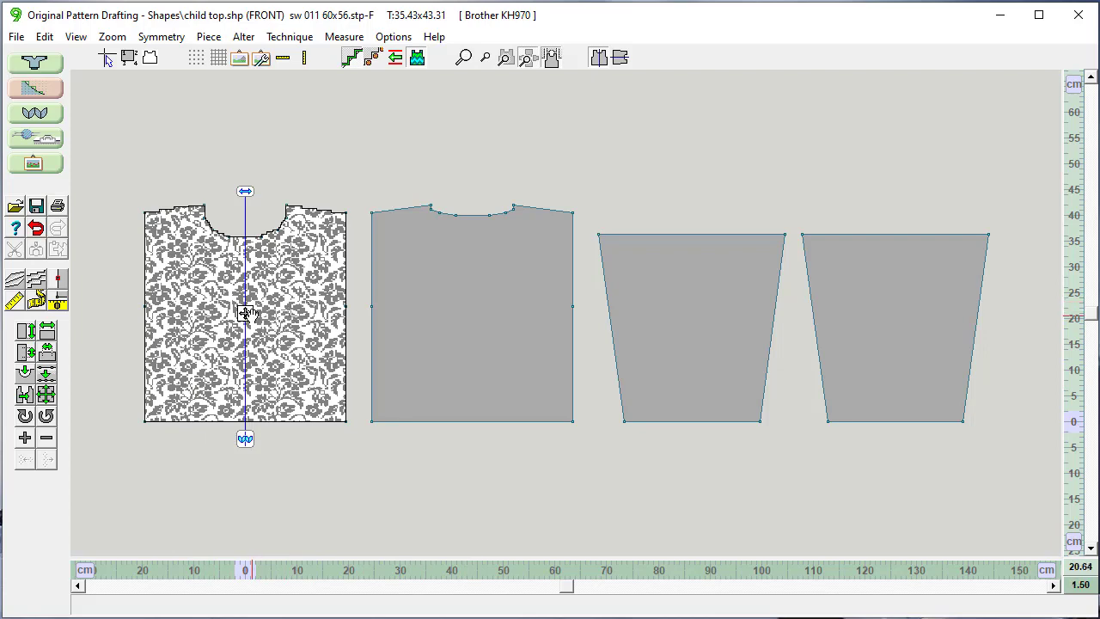
{"action": "left_click_drag", "start_coordinate": [246, 313], "coordinate": [246, 291]}
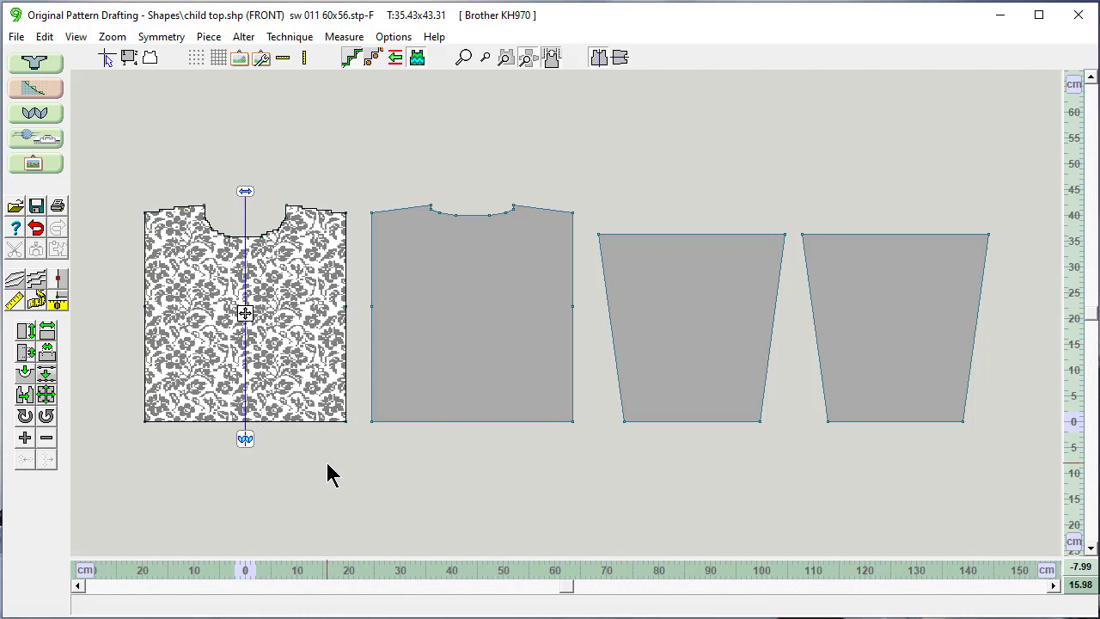
Apply sw 011 60x56.stp to the back piece and nudge back and front patterns into alignment.
{"action": "left_click", "coordinate": [472, 330]}
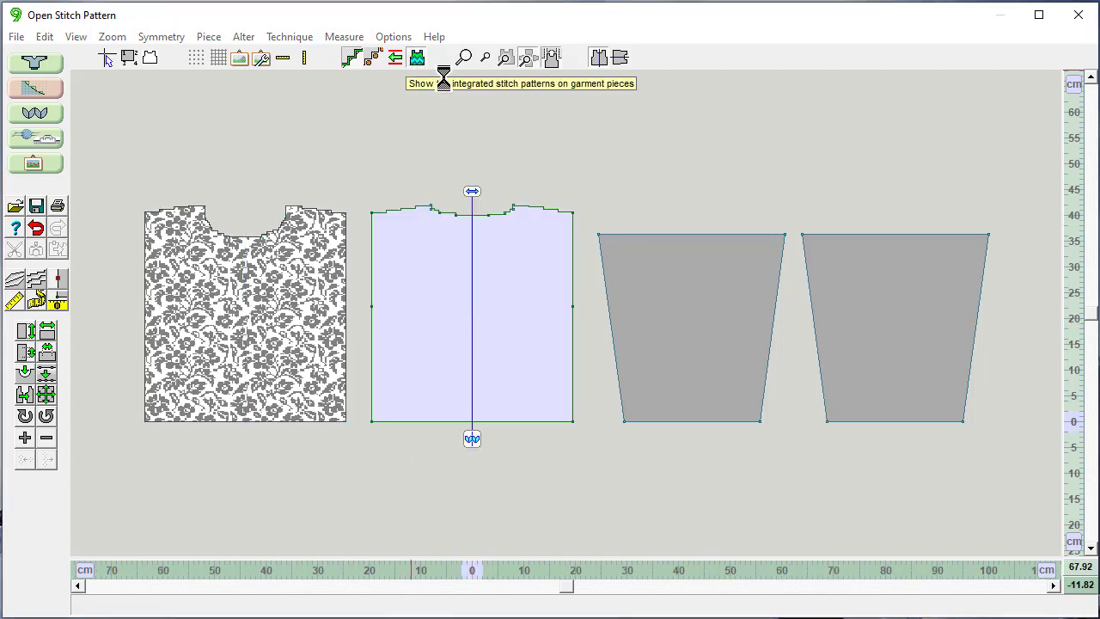
{"action": "left_click", "coordinate": [417, 56]}
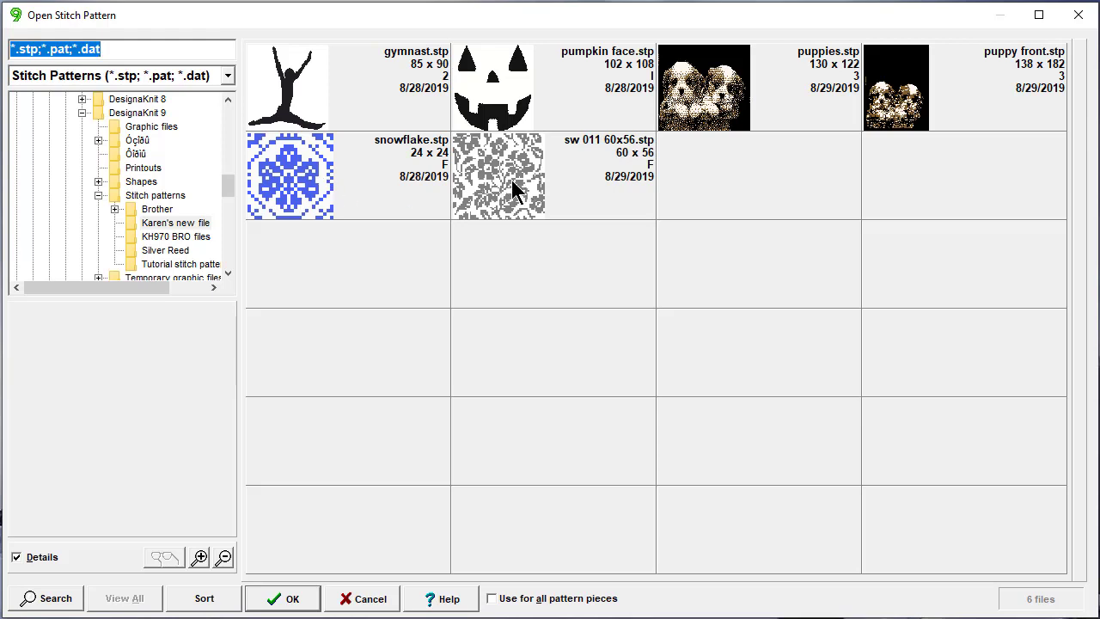
{"action": "left_click", "coordinate": [500, 184]}
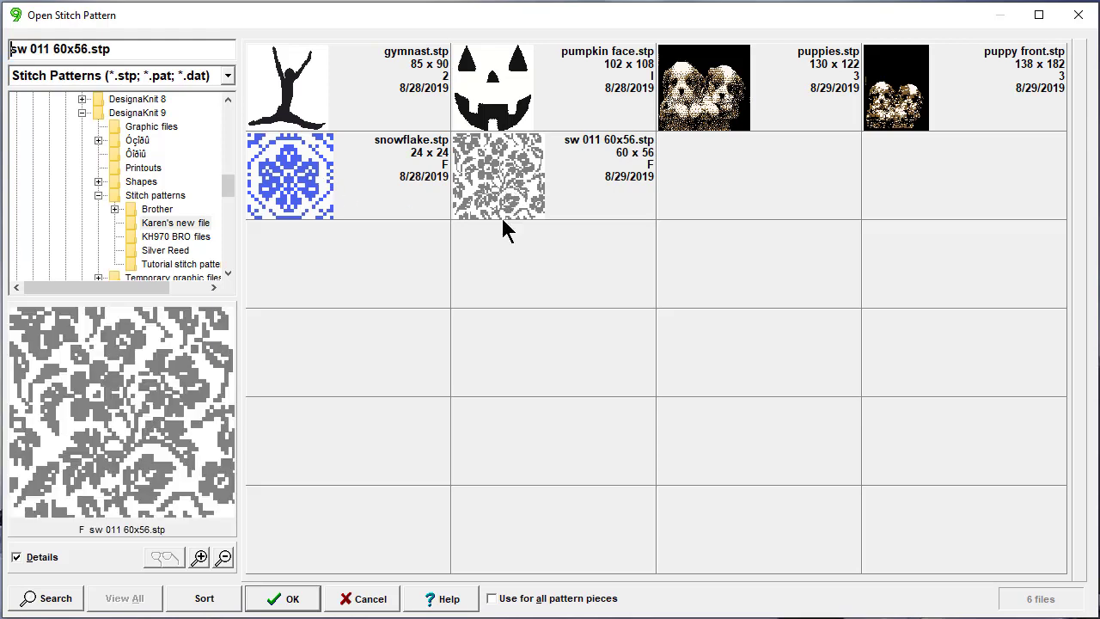
{"action": "left_click", "coordinate": [290, 599]}
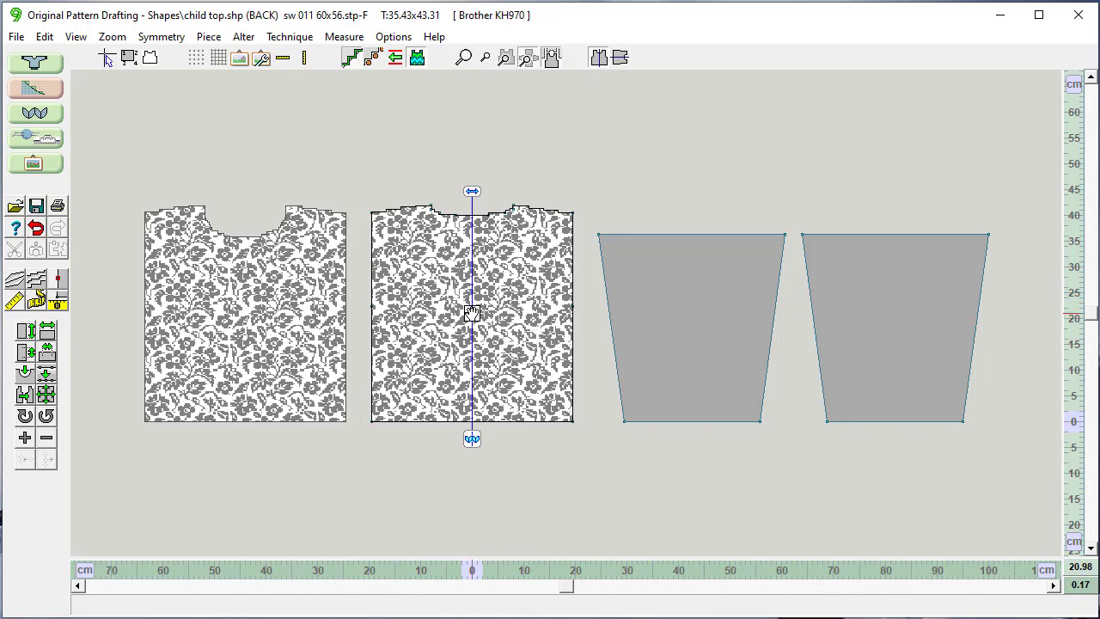
{"action": "mouse_move", "coordinate": [472, 313]}
{"action": "left_mouse_down"}
{"action": "mouse_move", "coordinate": [474, 341]}
{"action": "mouse_move", "coordinate": [451, 331]}
{"action": "mouse_move", "coordinate": [464, 316]}
{"action": "mouse_move", "coordinate": [464, 335]}
{"action": "mouse_move", "coordinate": [471, 314]}
{"action": "left_mouse_up"}
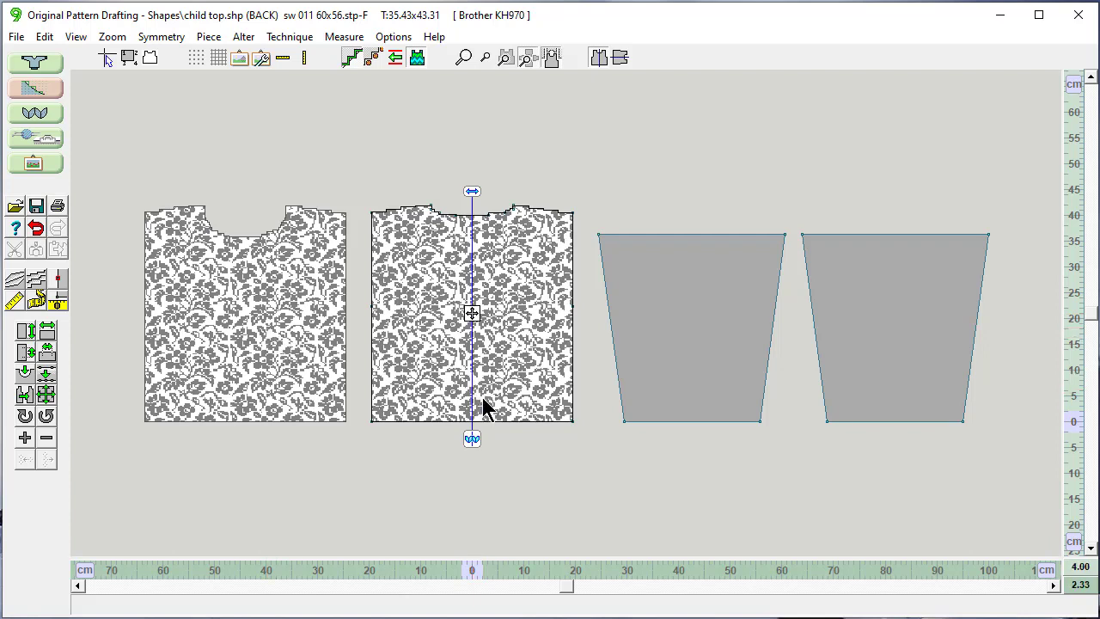
{"action": "left_click", "coordinate": [228, 363]}
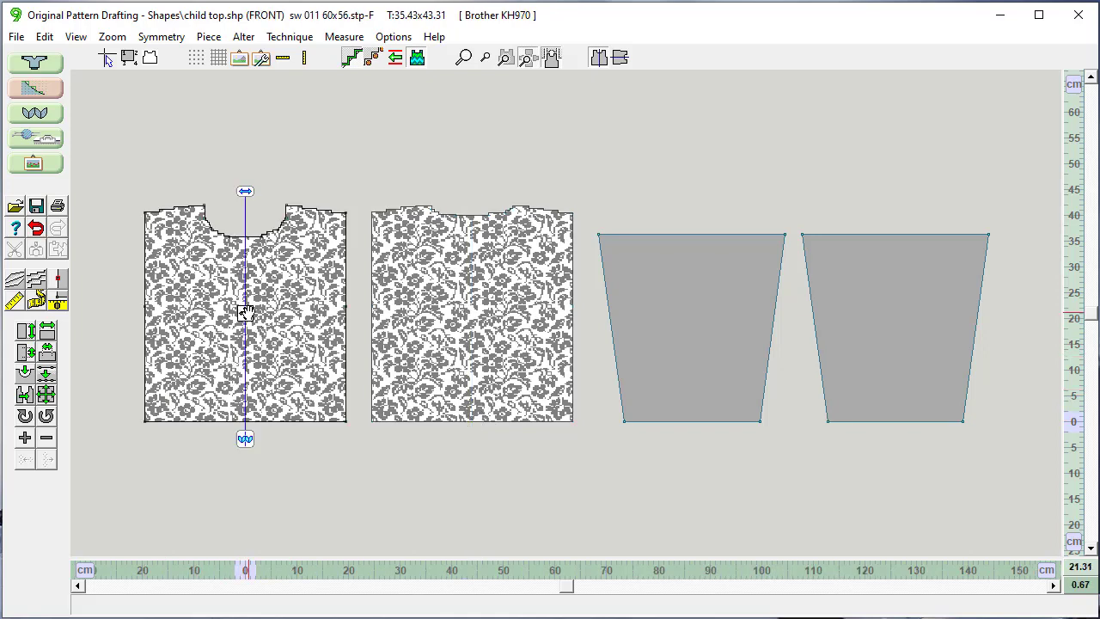
{"action": "left_click_drag", "start_coordinate": [245, 312], "coordinate": [246, 313]}
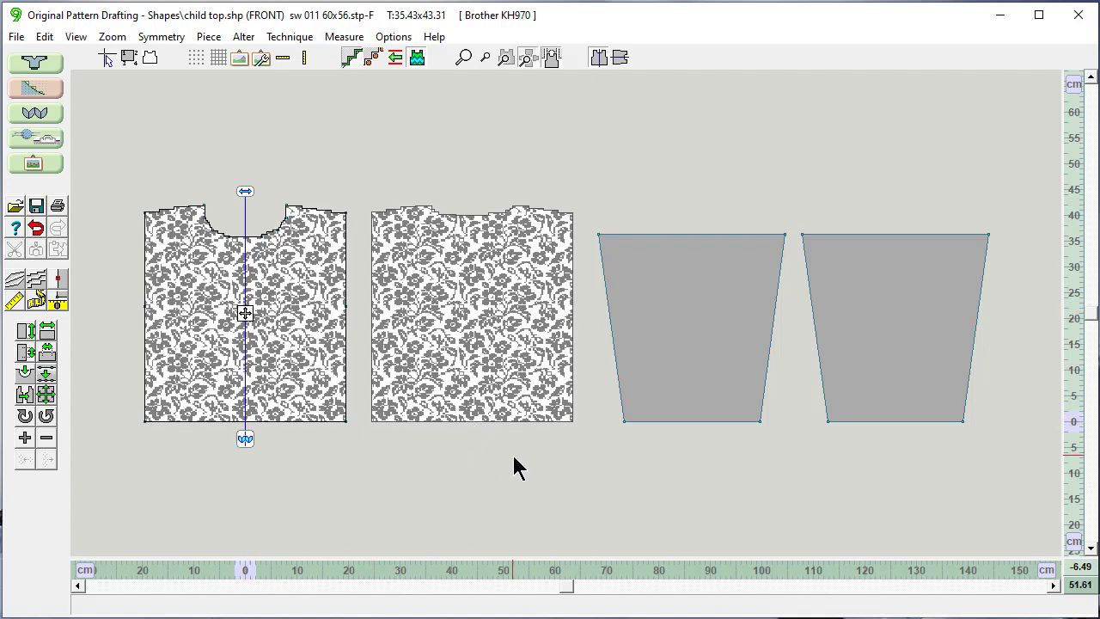
Fill the right sleeve with sw 011 60x56.stp and fine-tune its position.
{"action": "left_click", "coordinate": [693, 317]}
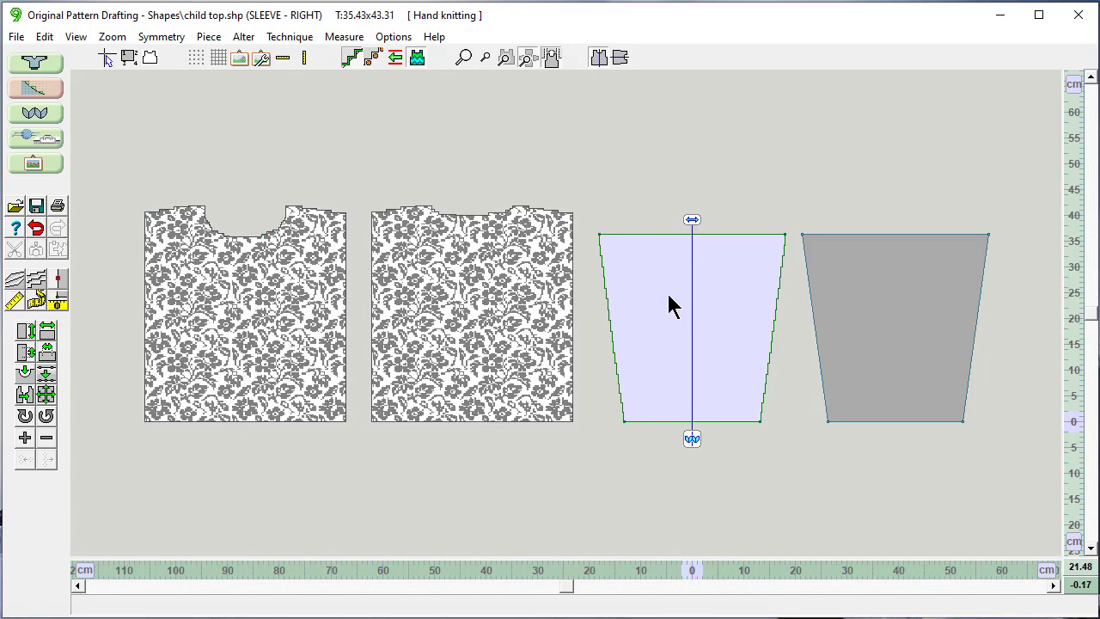
{"action": "left_click", "coordinate": [416, 58]}
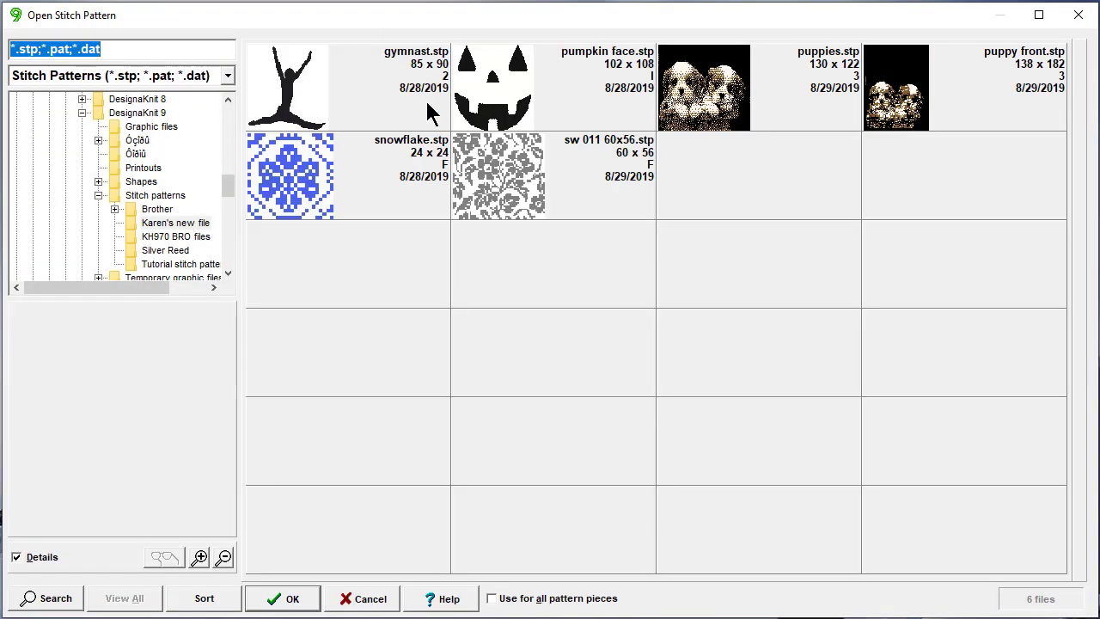
{"action": "left_click", "coordinate": [506, 191]}
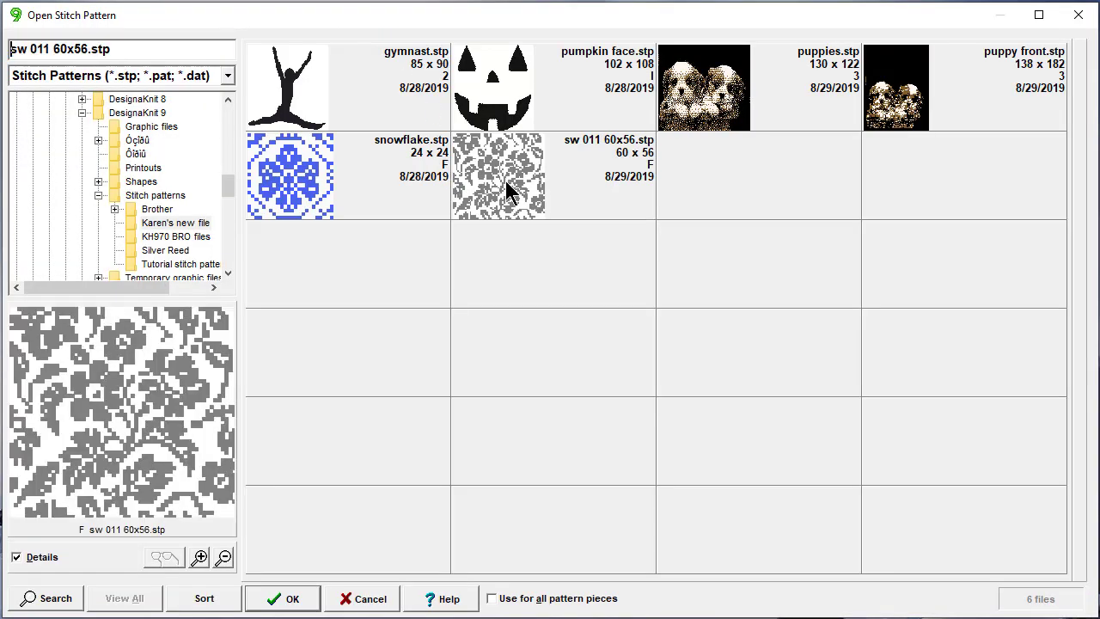
{"action": "left_click", "coordinate": [283, 600]}
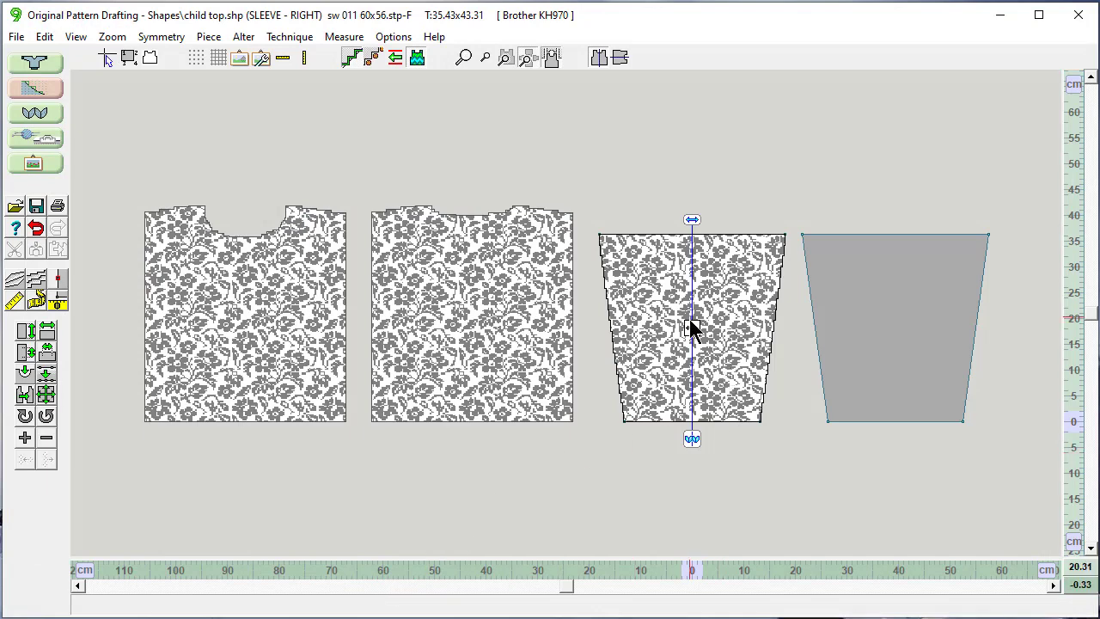
{"action": "left_click", "coordinate": [691, 327]}
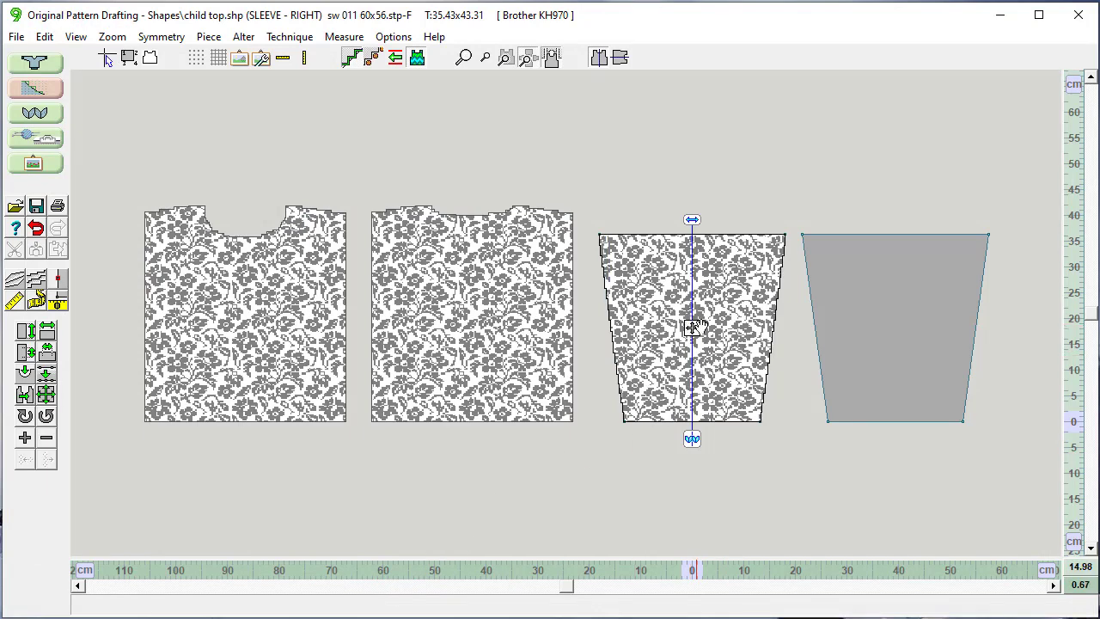
{"action": "left_click", "coordinate": [695, 328]}
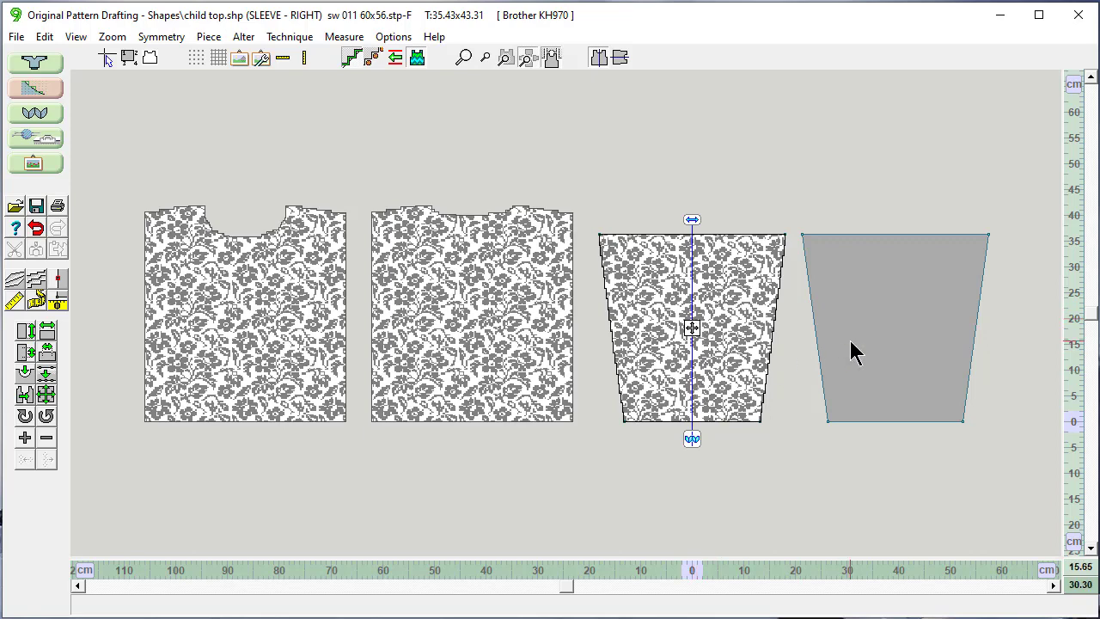
Fill the left sleeve with the sw 011 60x56.stp floral pattern.
{"action": "left_click", "coordinate": [886, 335]}
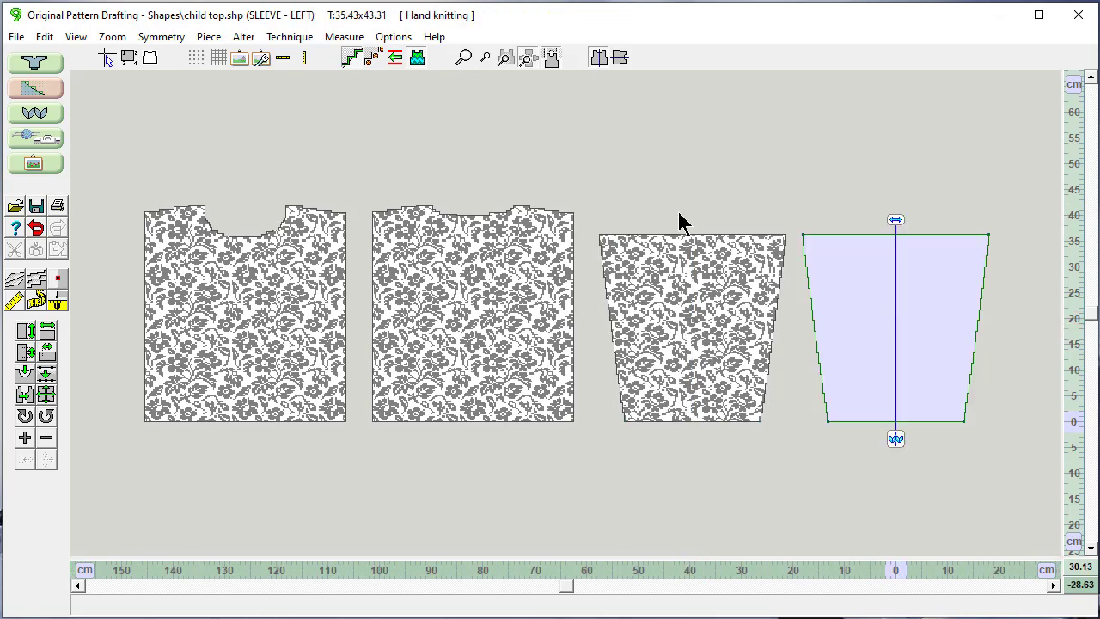
{"action": "left_click", "coordinate": [417, 58]}
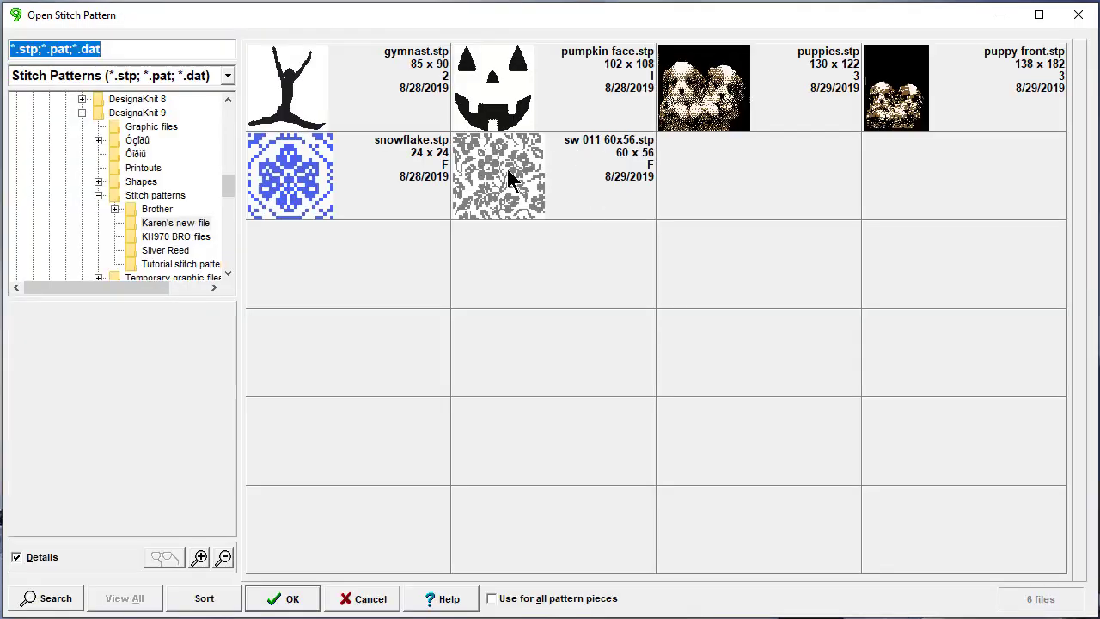
{"action": "left_click", "coordinate": [507, 168]}
{"action": "left_click", "coordinate": [287, 600]}
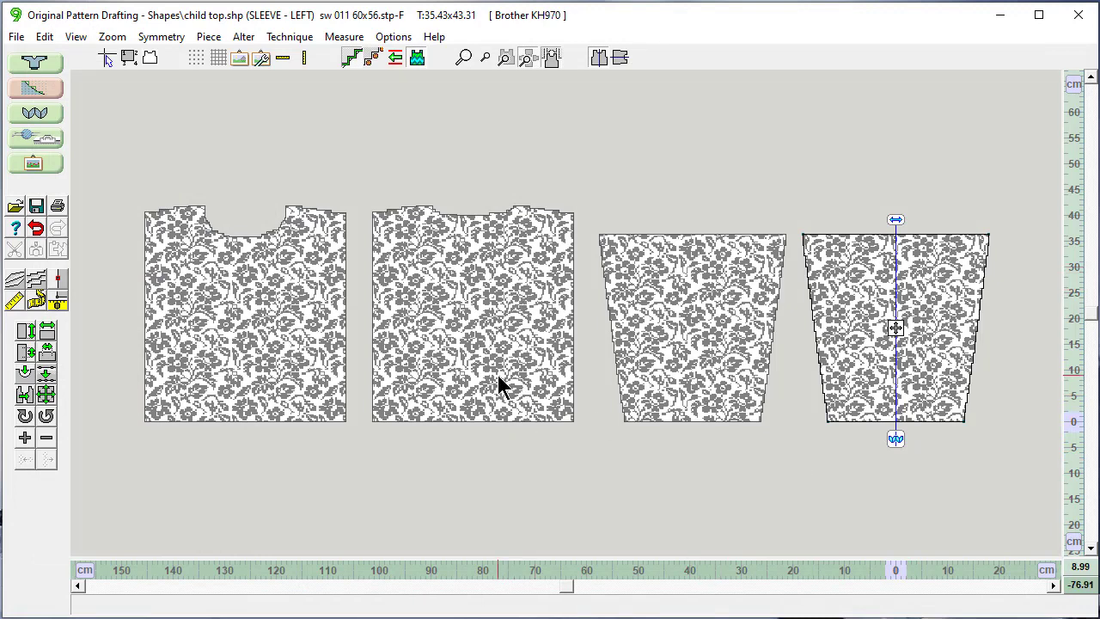
Start File > Integrate for the four floral pieces and drag its dialog left, clear of the sleeves.
{"action": "left_click", "coordinate": [17, 37]}
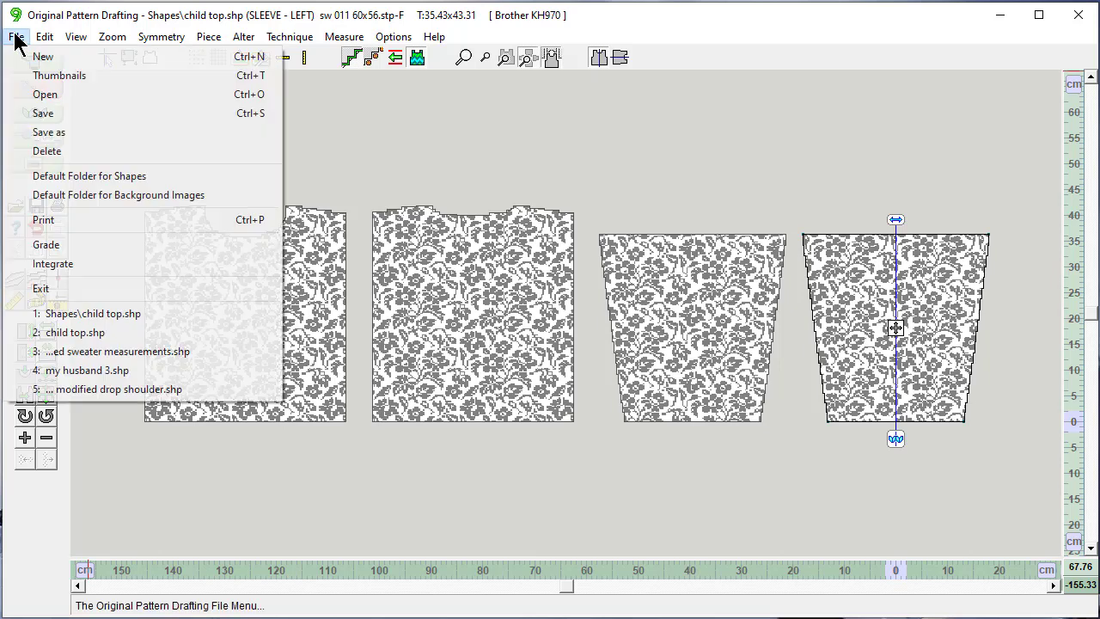
{"action": "left_click", "coordinate": [73, 277]}
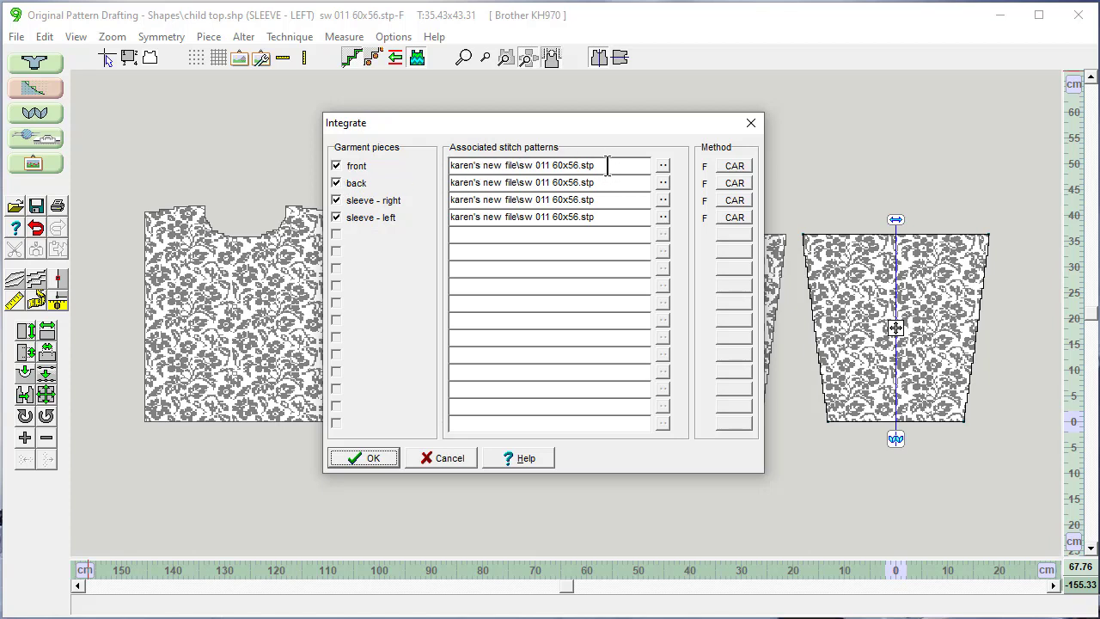
{"action": "left_click_drag", "start_coordinate": [602, 133], "coordinate": [395, 113]}
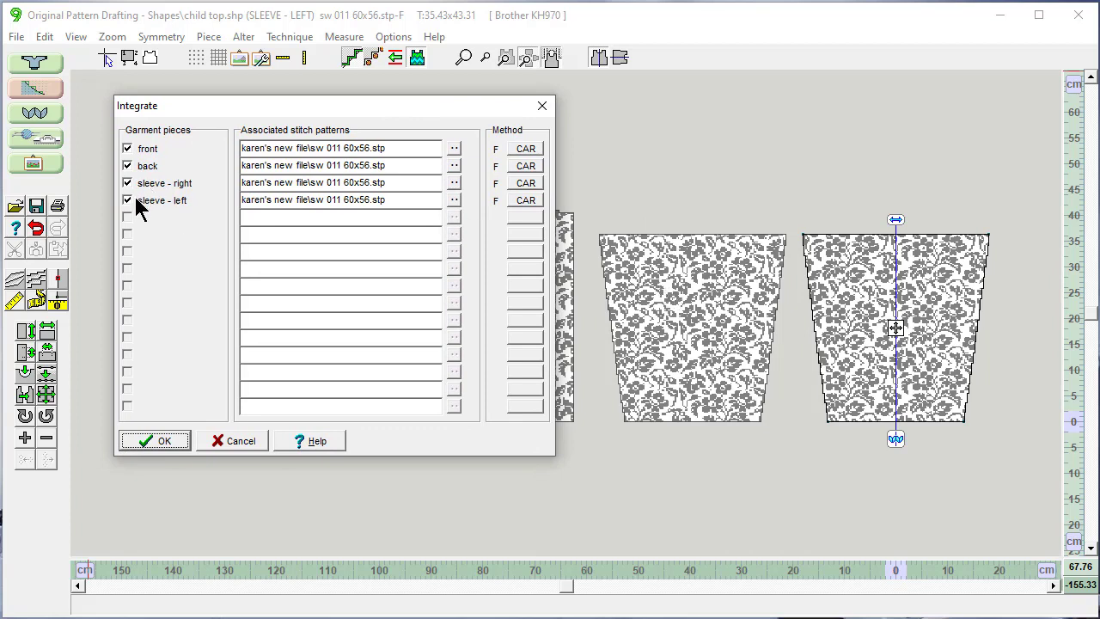
In the Integrate dialog, assign snowflake.stp to the left sleeve.
{"action": "left_click", "coordinate": [454, 200]}
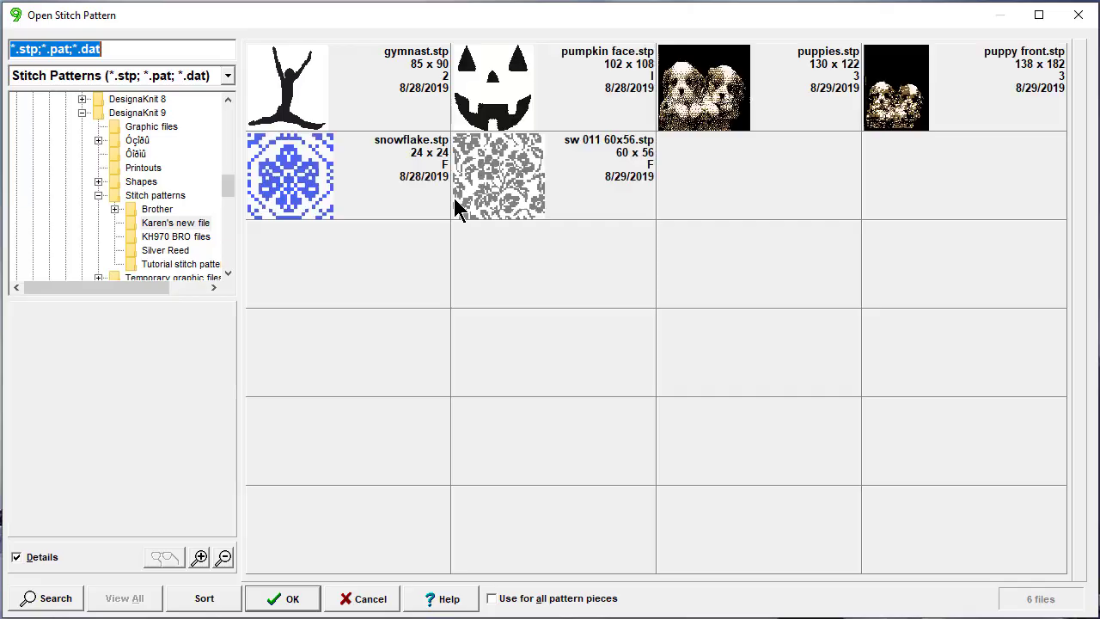
{"action": "left_click", "coordinate": [283, 184]}
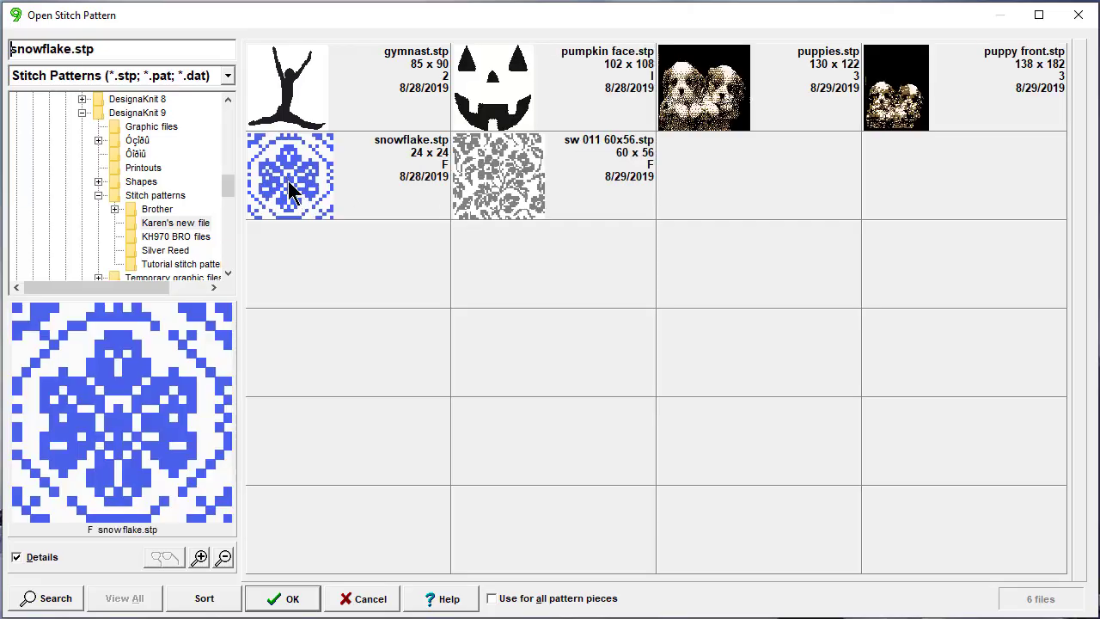
{"action": "left_click", "coordinate": [288, 600]}
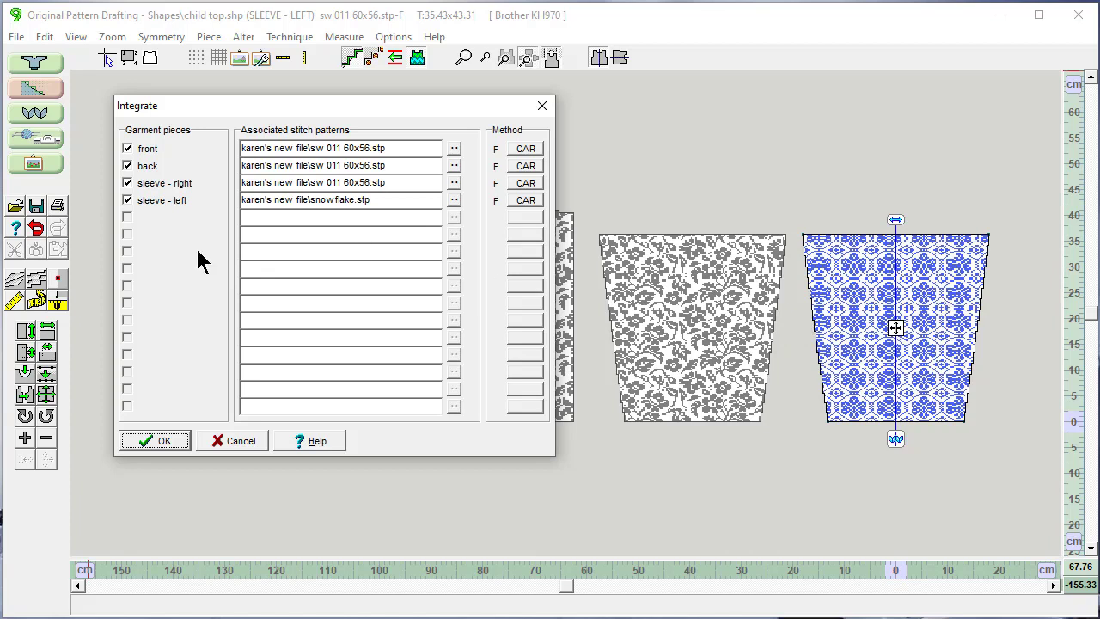
Exclude the left sleeve from integration and fill it directly with snowflake.stp.
{"action": "left_click", "coordinate": [127, 200]}
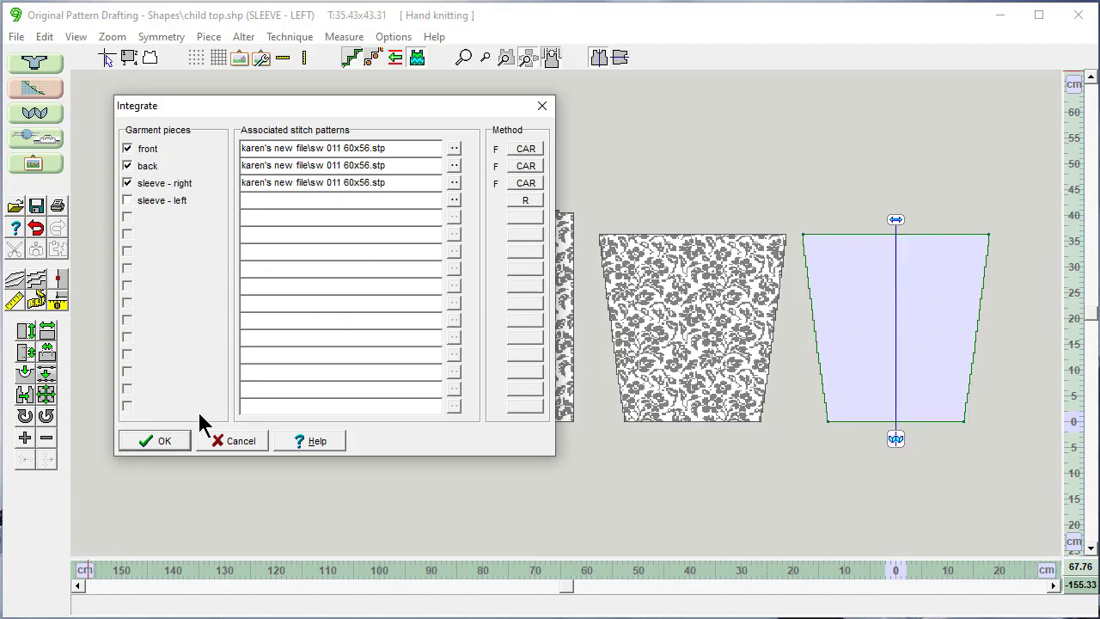
{"action": "left_click", "coordinate": [154, 442]}
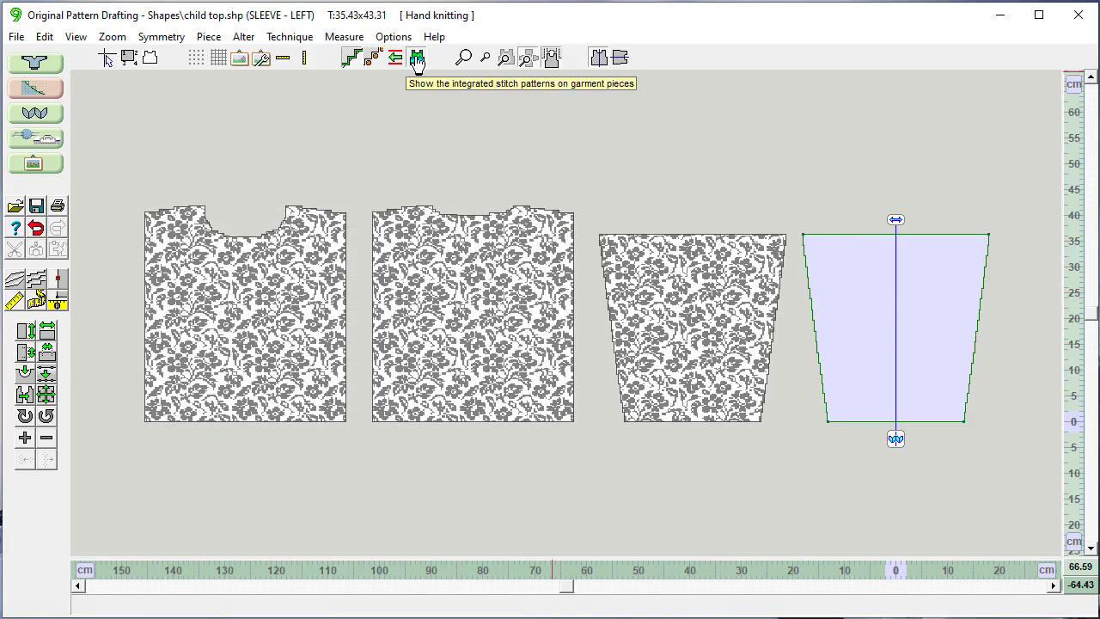
{"action": "left_click", "coordinate": [417, 55]}
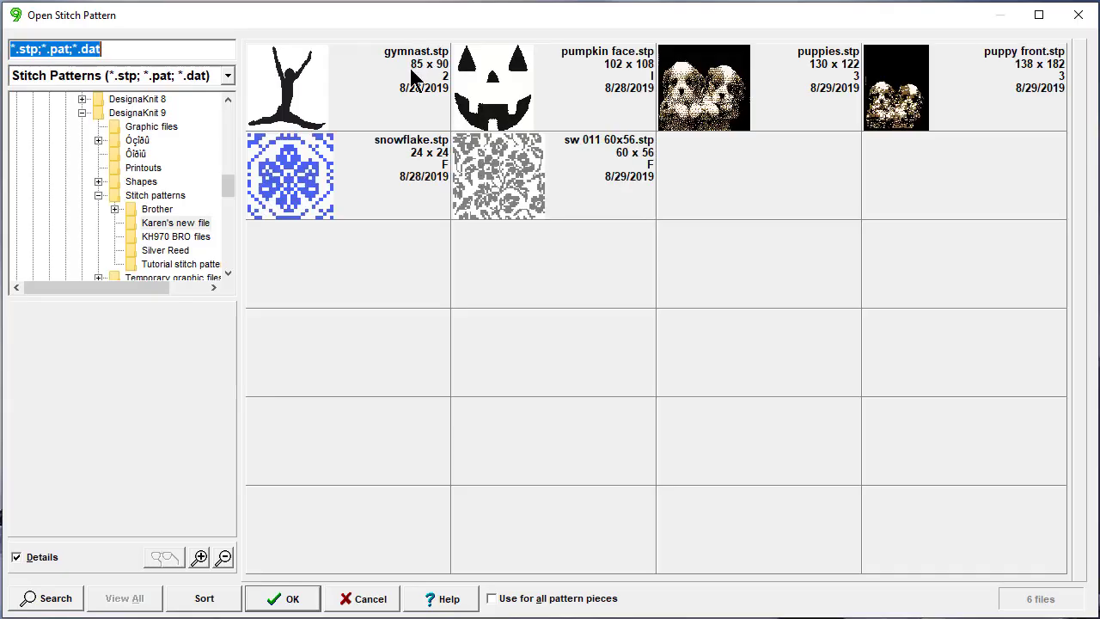
{"action": "left_click", "coordinate": [286, 165]}
{"action": "left_click", "coordinate": [295, 600]}
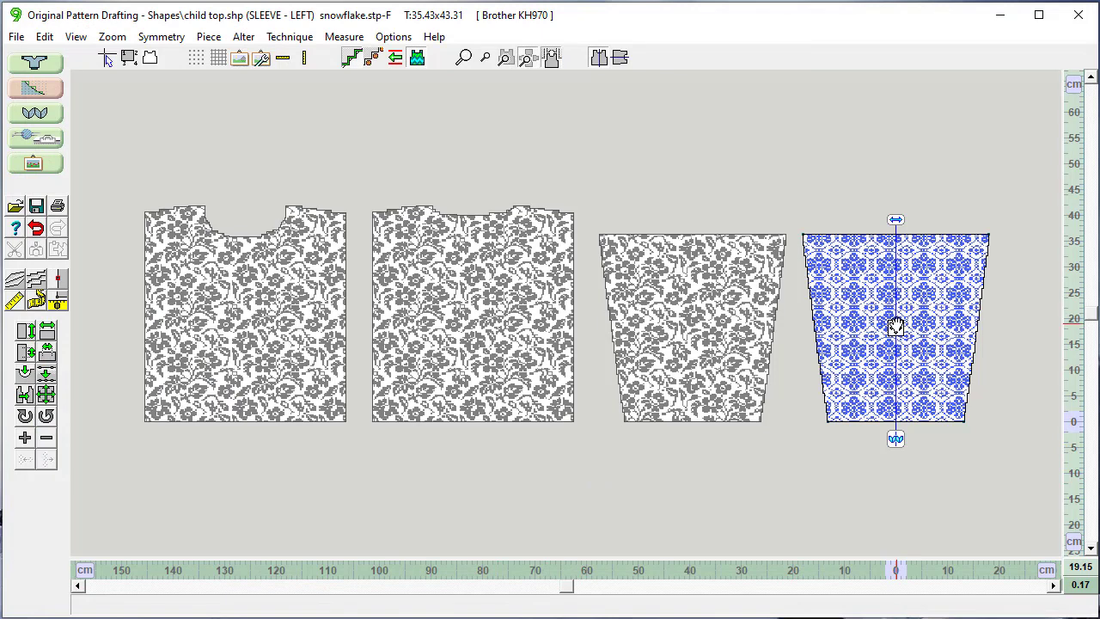
Move the snowflake sleeve beside the other sleeve and place the back piece to their right.
{"action": "left_click_drag", "start_coordinate": [895, 325], "coordinate": [236, 517]}
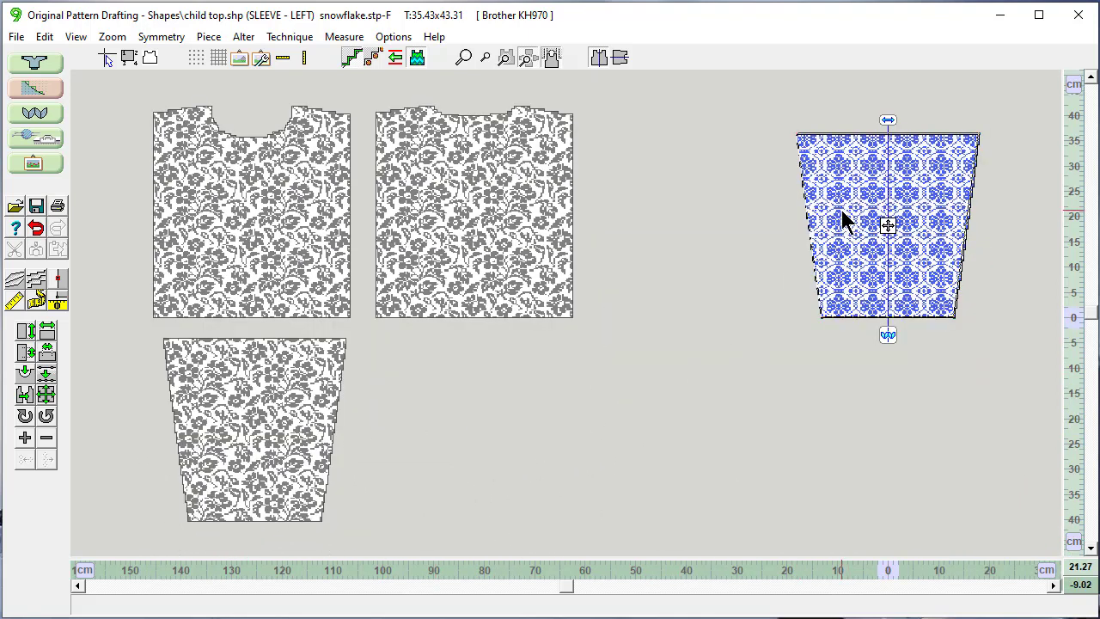
{"action": "left_click_drag", "start_coordinate": [848, 221], "coordinate": [430, 427]}
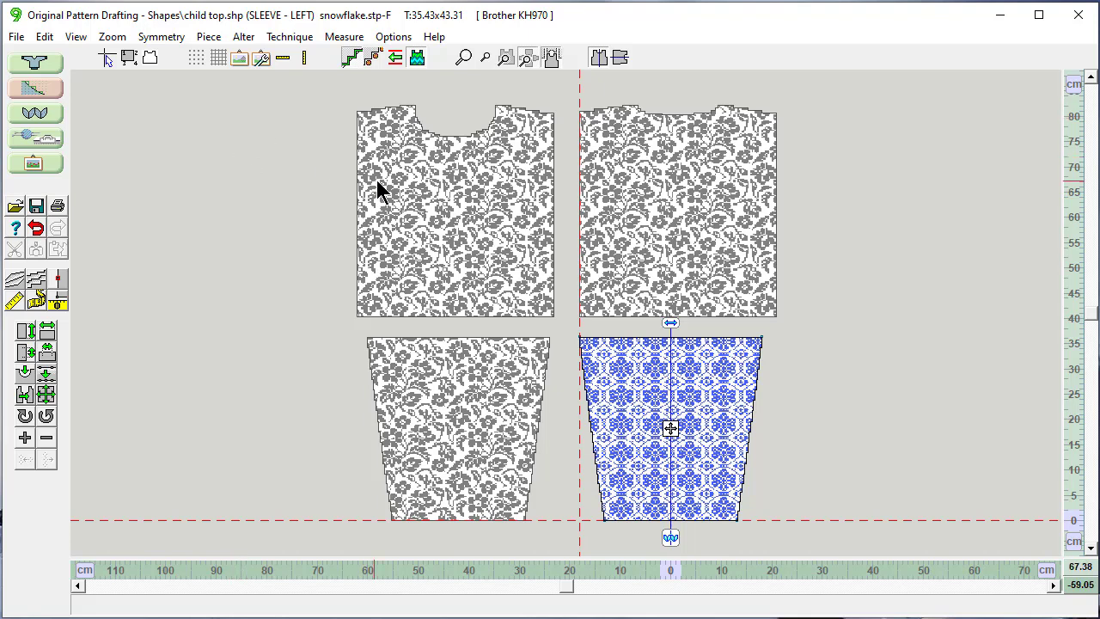
{"action": "left_click_drag", "start_coordinate": [645, 207], "coordinate": [839, 422]}
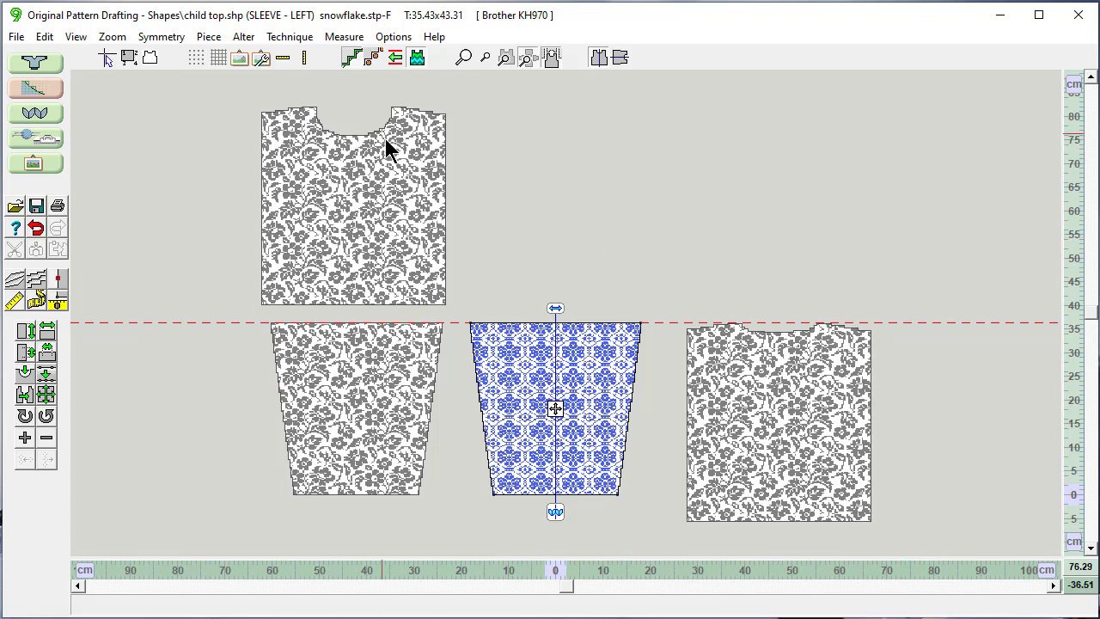
Duplicate the front piece as Front 2 and place it beside the original front.
{"action": "left_click", "coordinate": [350, 215]}
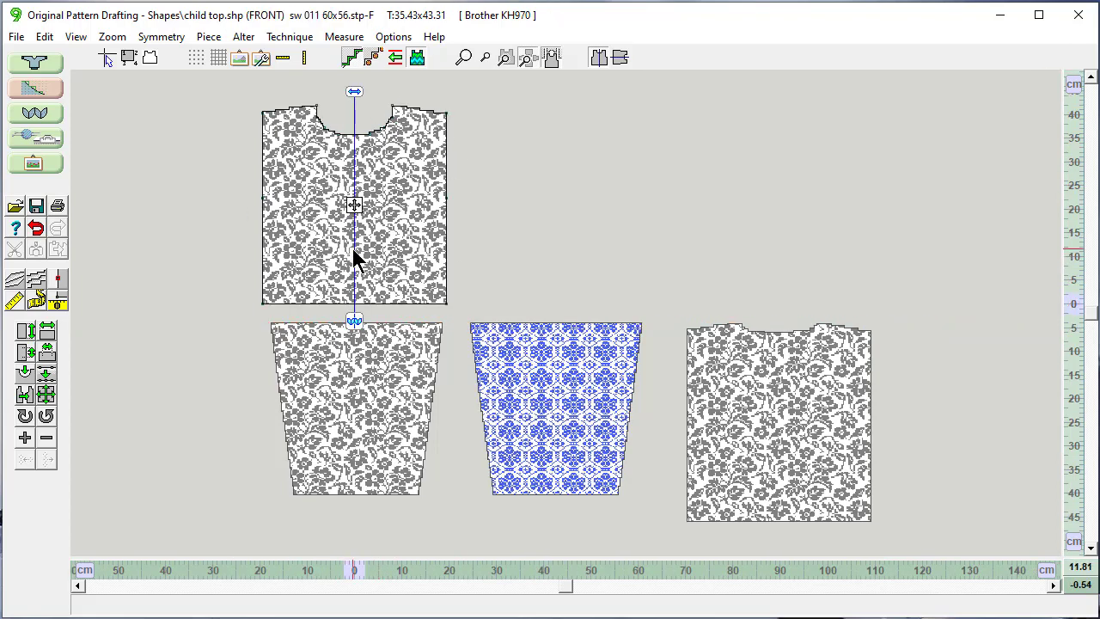
{"action": "left_click", "coordinate": [211, 37]}
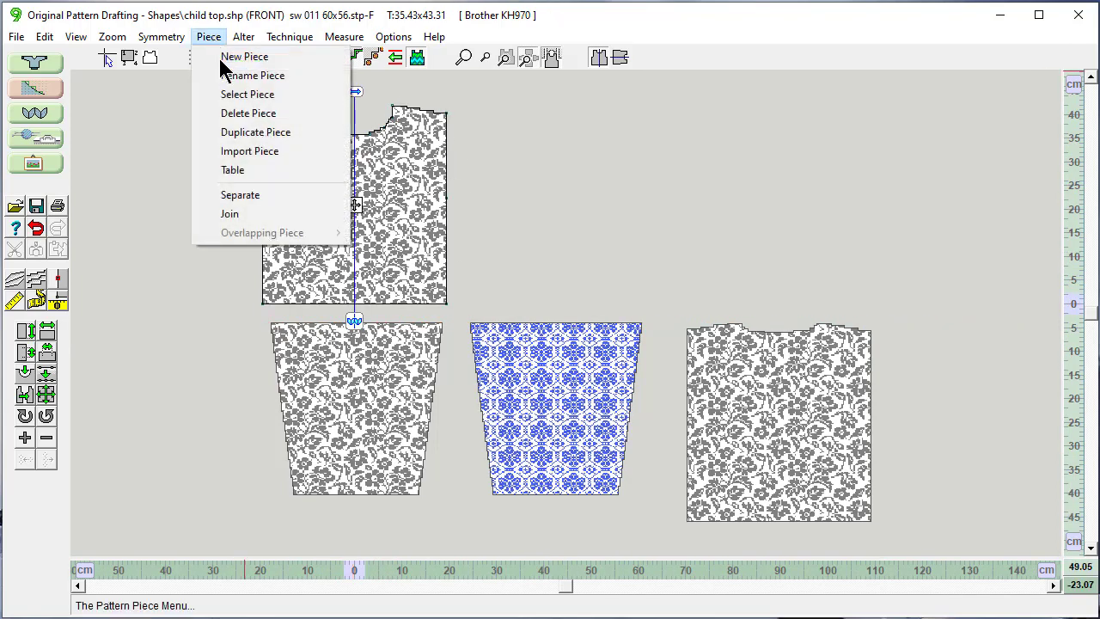
{"action": "left_click", "coordinate": [231, 133]}
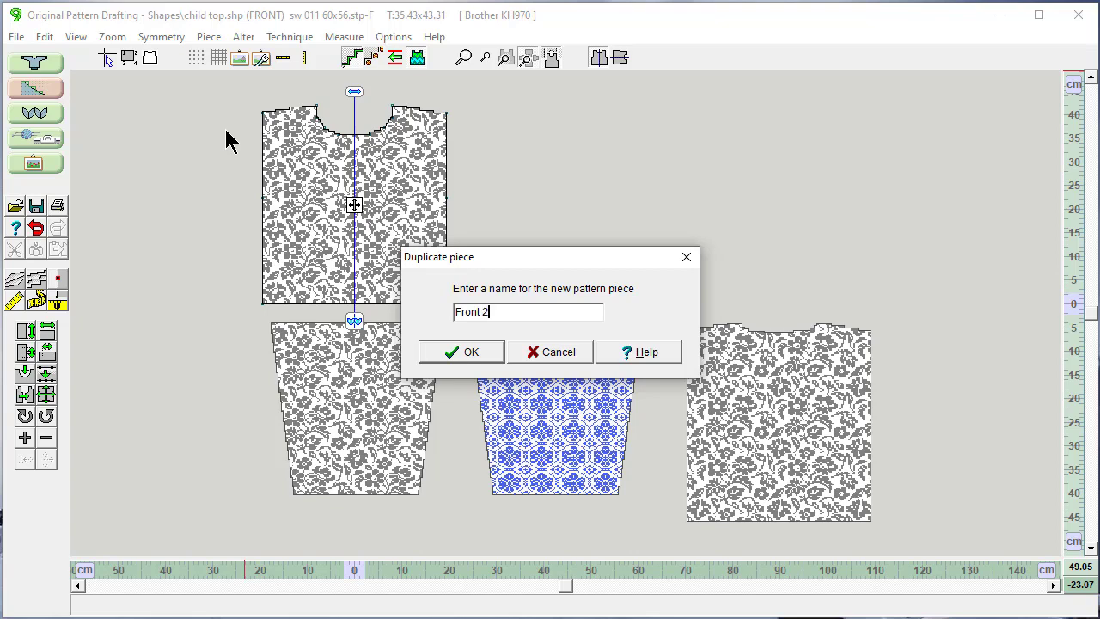
{"action": "key", "text": "Return"}
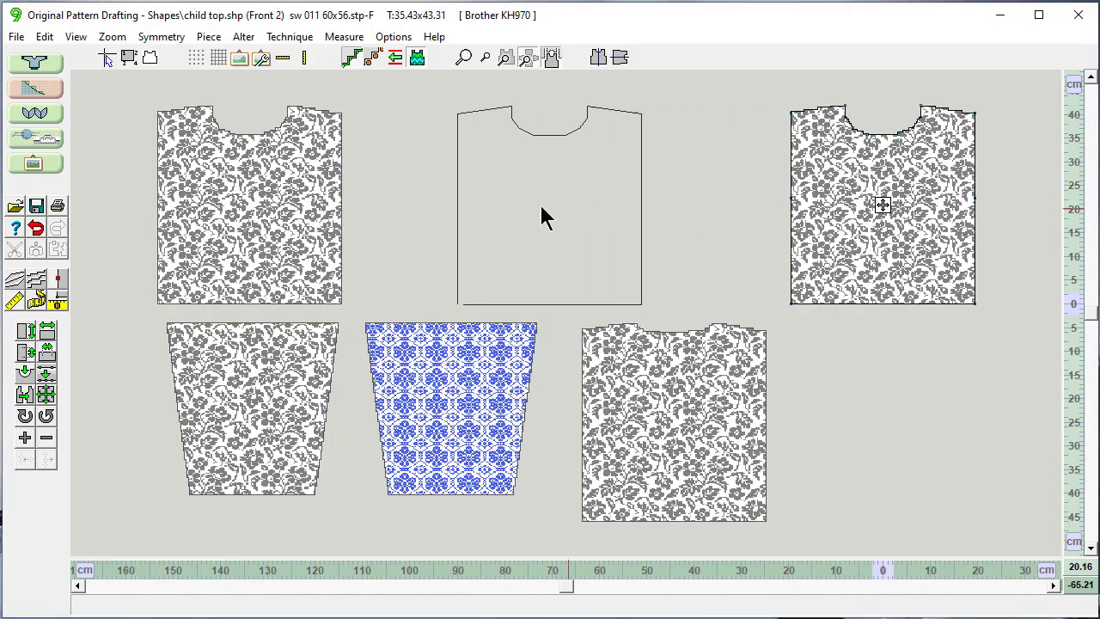
{"action": "left_click", "coordinate": [473, 208]}
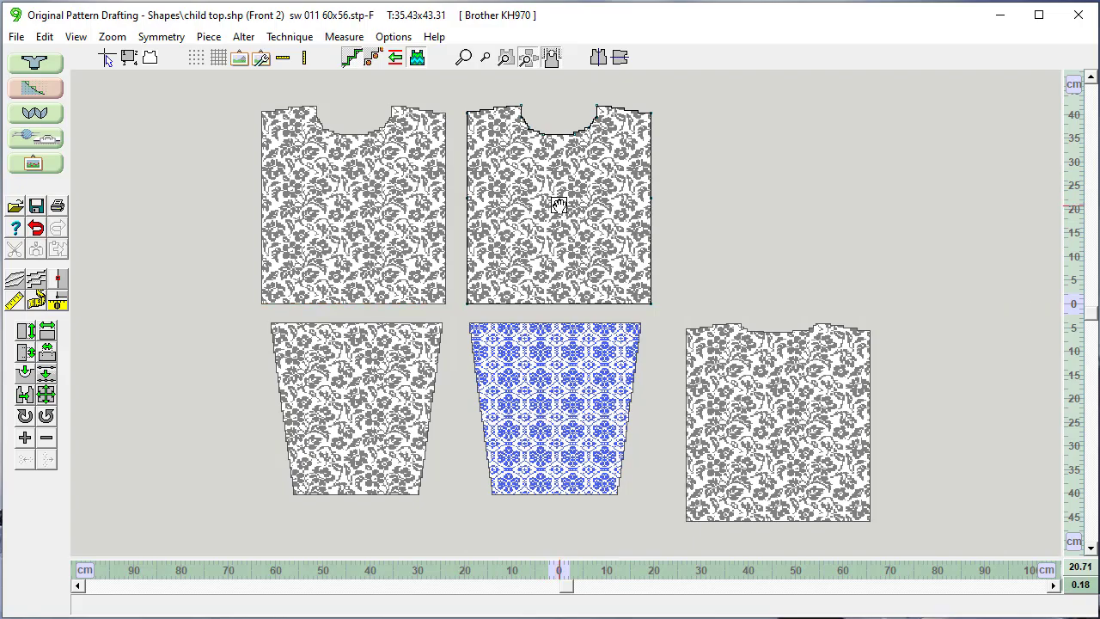
Fill Front 2 with snowflake.stp, then reselect the floral sleeve and Front 2.
{"action": "double_click", "coordinate": [558, 204]}
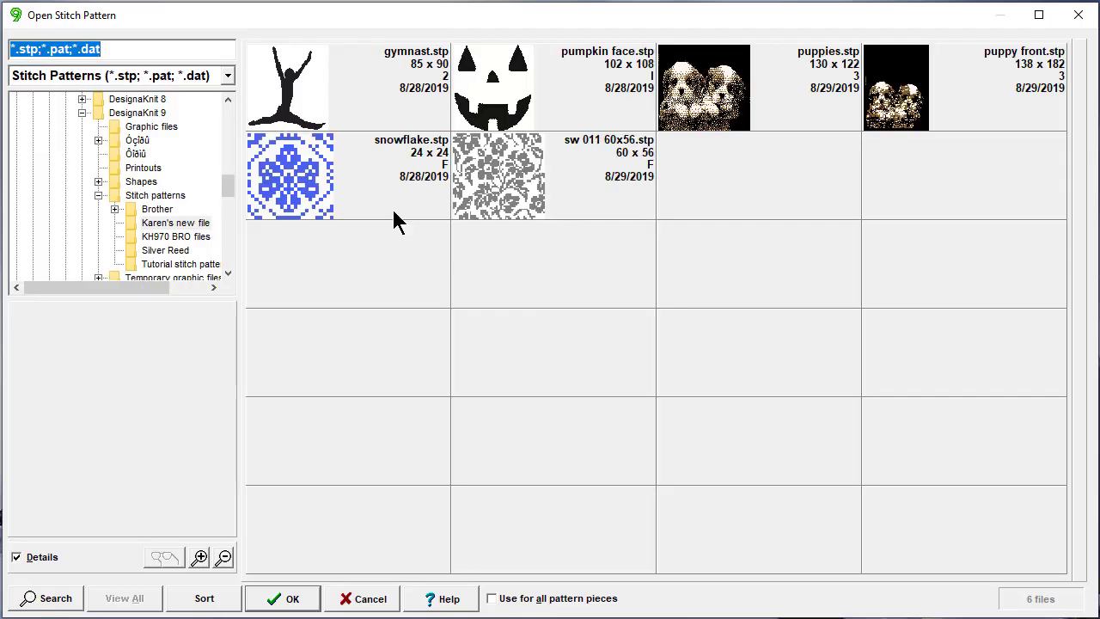
{"action": "left_click", "coordinate": [287, 183]}
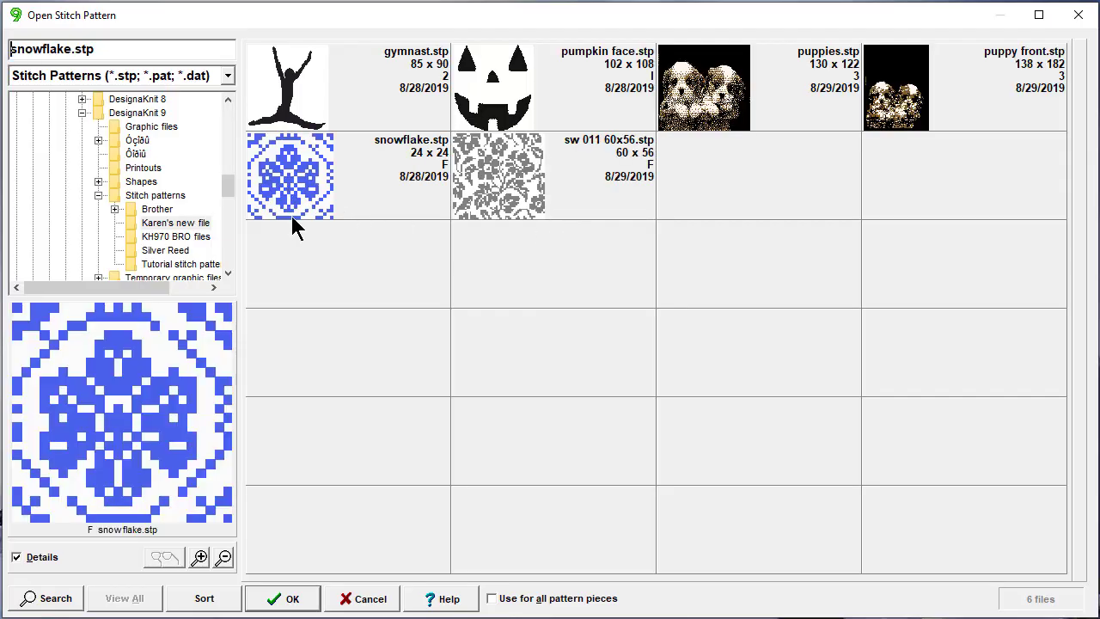
{"action": "left_click", "coordinate": [290, 599]}
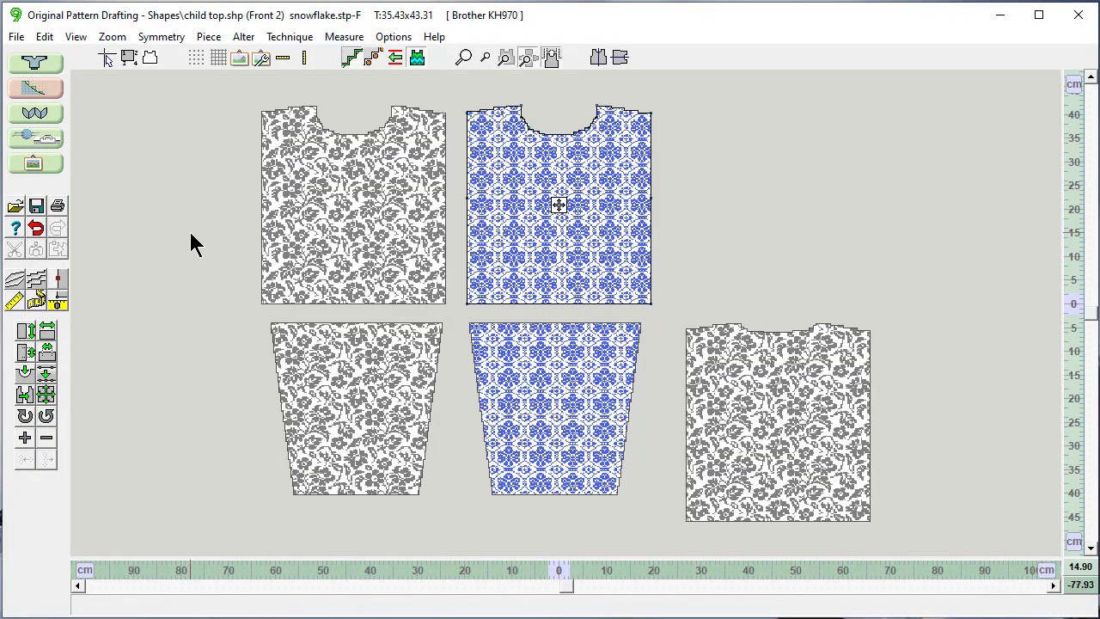
{"action": "left_click", "coordinate": [330, 386]}
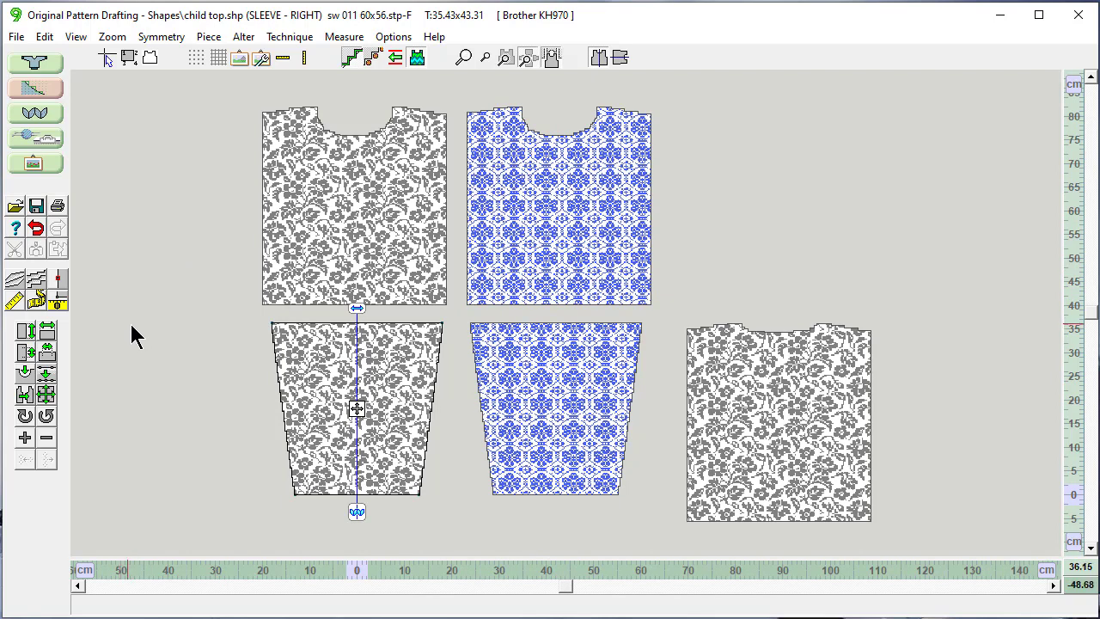
{"action": "left_click", "coordinate": [560, 233]}
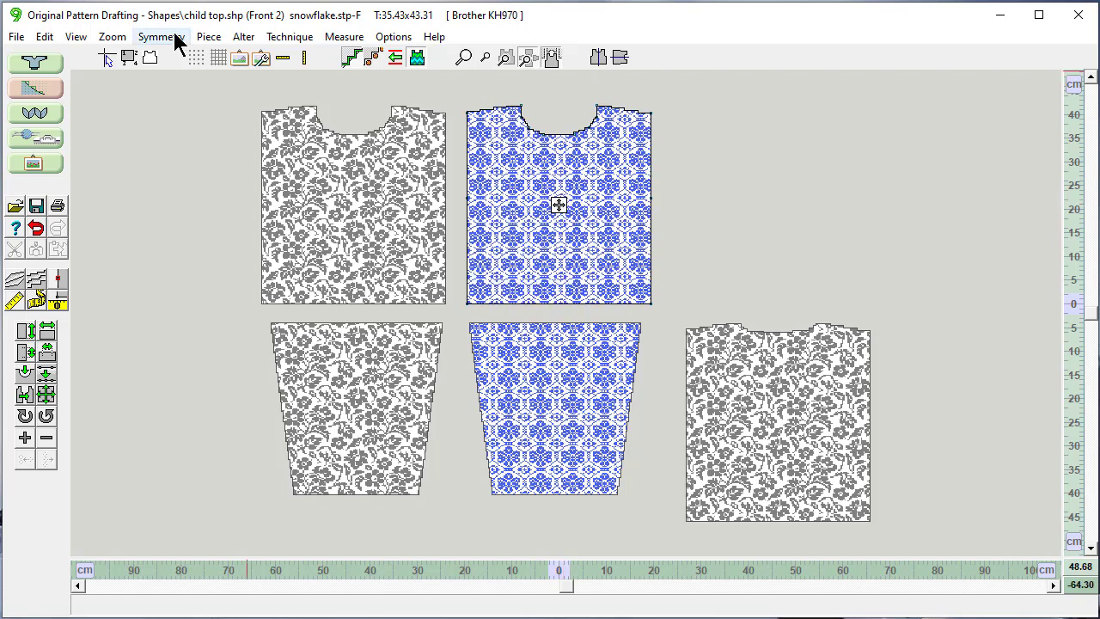
Duplicate Front 2 as Front 3 and align it to the right of Front 2 on the upper row.
{"action": "left_click", "coordinate": [209, 37]}
{"action": "left_click", "coordinate": [229, 135]}
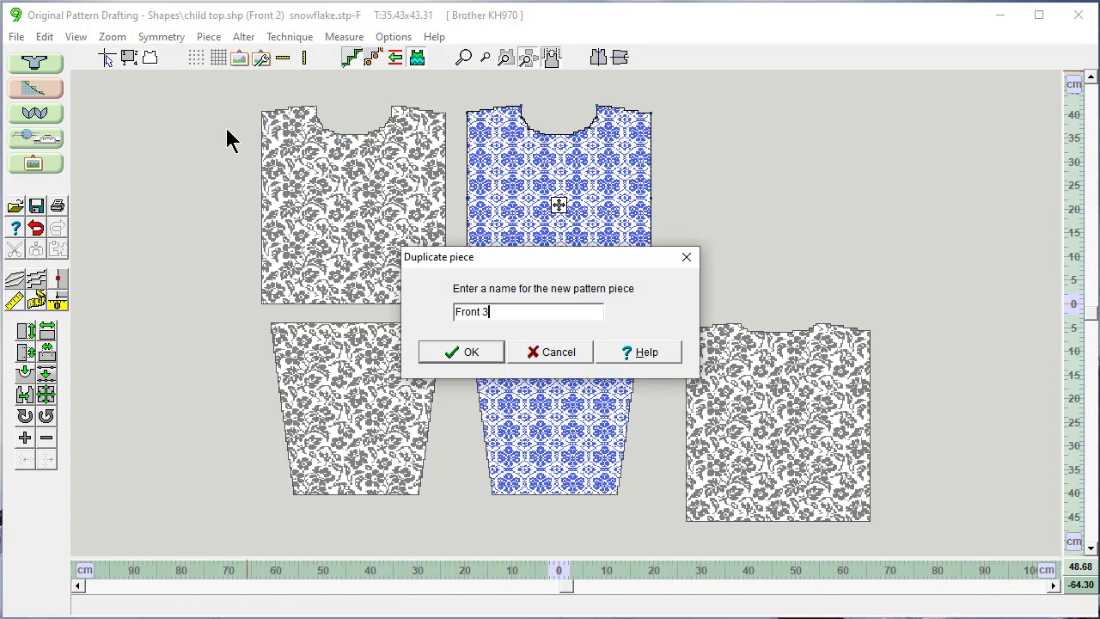
{"action": "key", "text": "Return"}
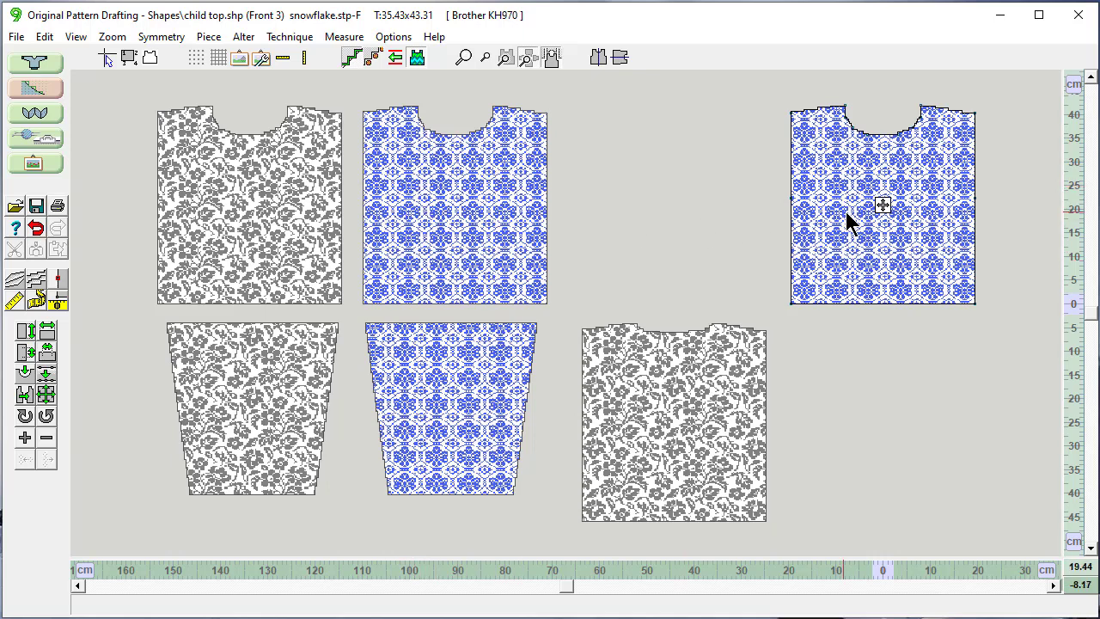
{"action": "left_click_drag", "start_coordinate": [854, 220], "coordinate": [660, 207]}
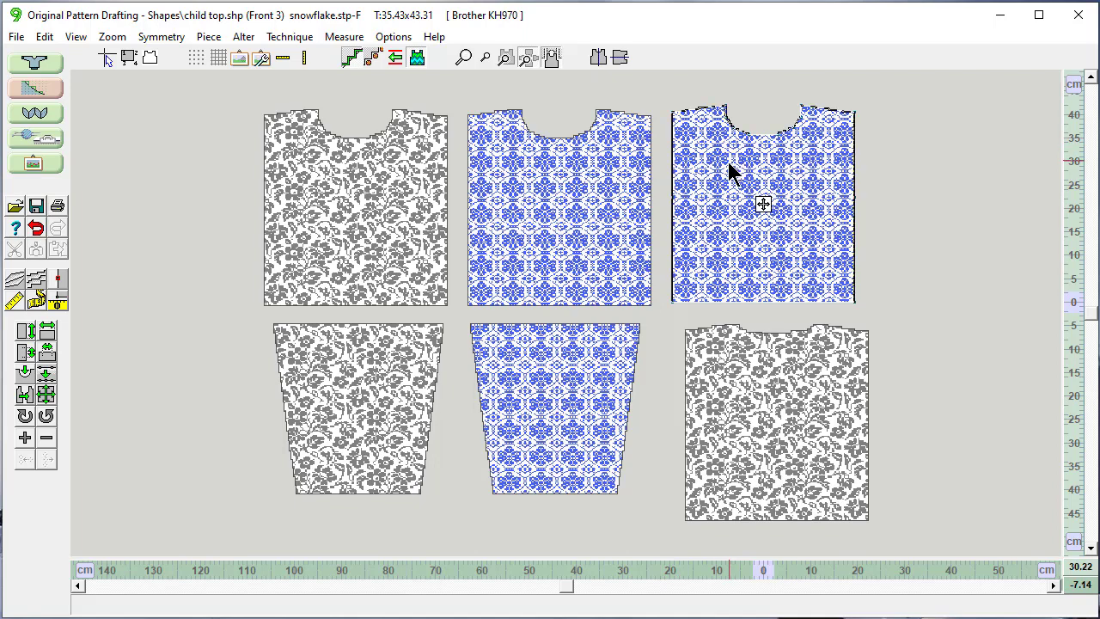
{"action": "left_click_drag", "start_coordinate": [729, 172], "coordinate": [760, 205]}
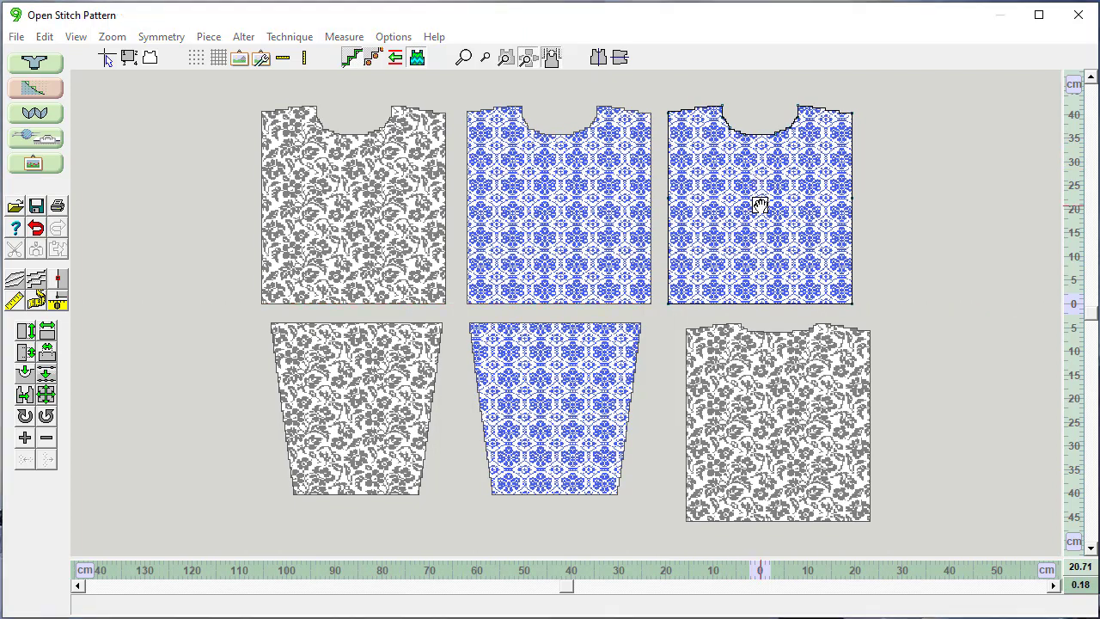
{"action": "double_click", "coordinate": [760, 205]}
Set the main tension to 7 stitches and 10 rows per inch in Tensions + Notes.
{"action": "left_click", "coordinate": [369, 599]}
{"action": "left_click", "coordinate": [393, 36]}
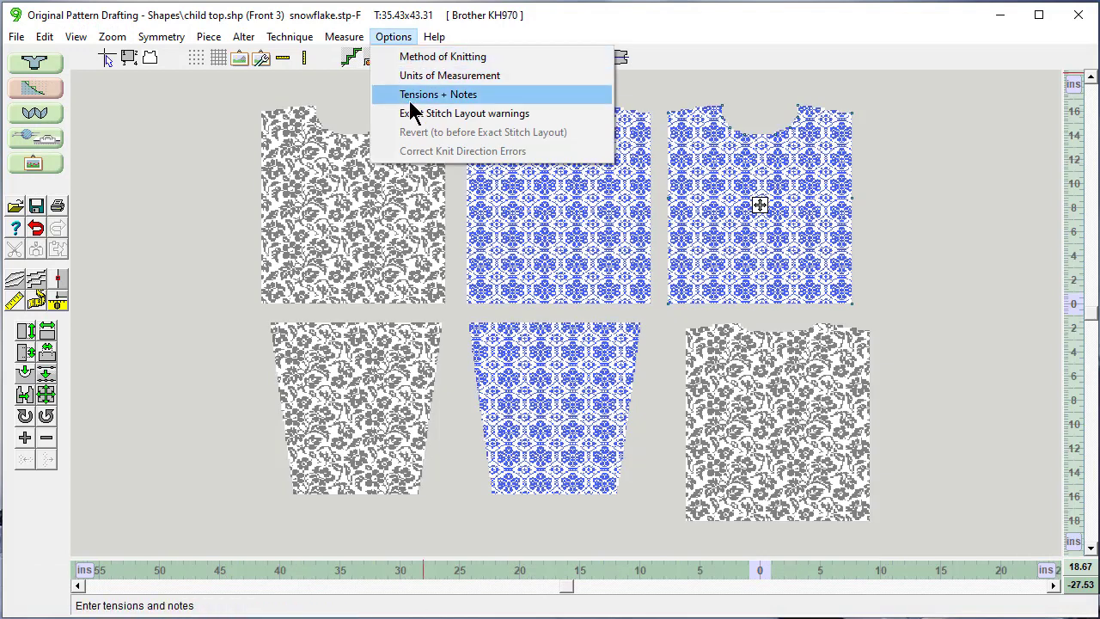
{"action": "left_click", "coordinate": [447, 94]}
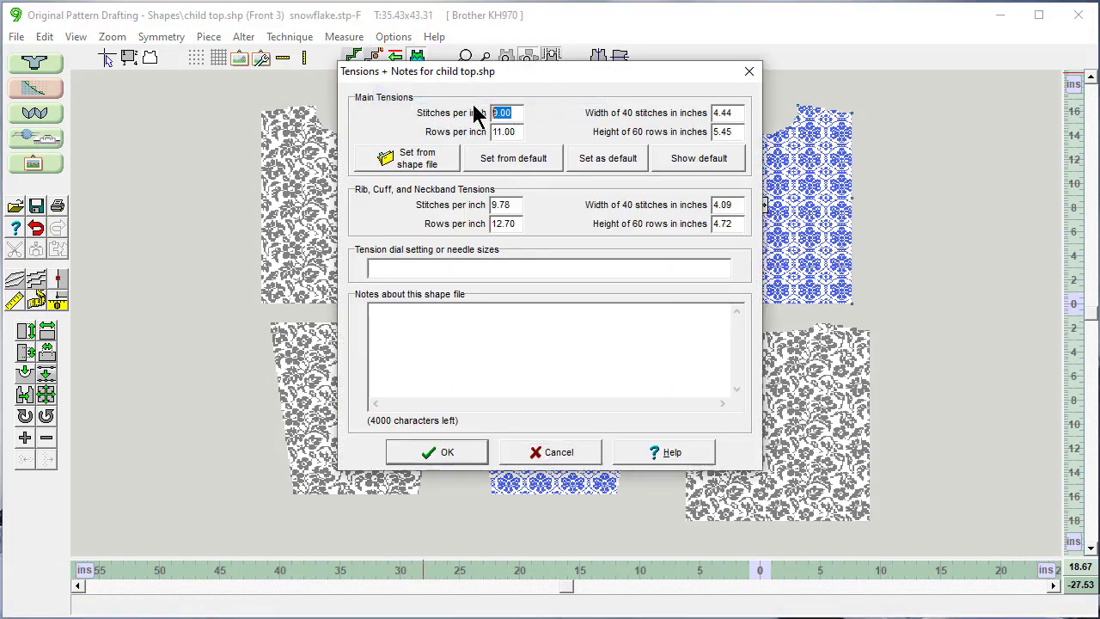
{"action": "type", "text": "7"}
{"action": "key", "text": "Tab"}
{"action": "type", "text": "1"}
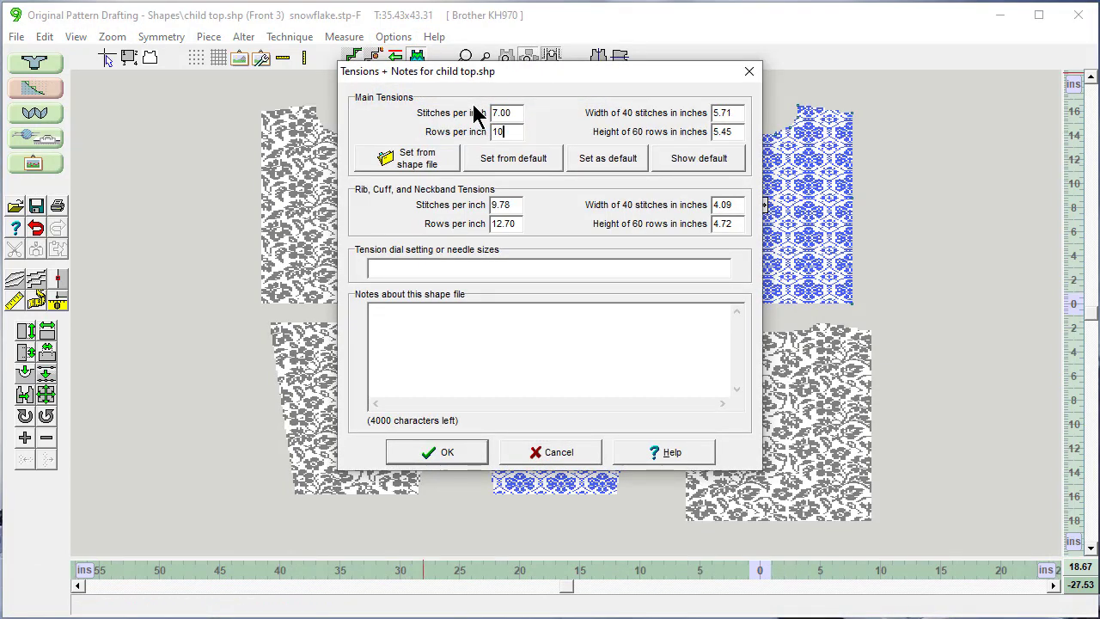
{"action": "left_click", "coordinate": [439, 453]}
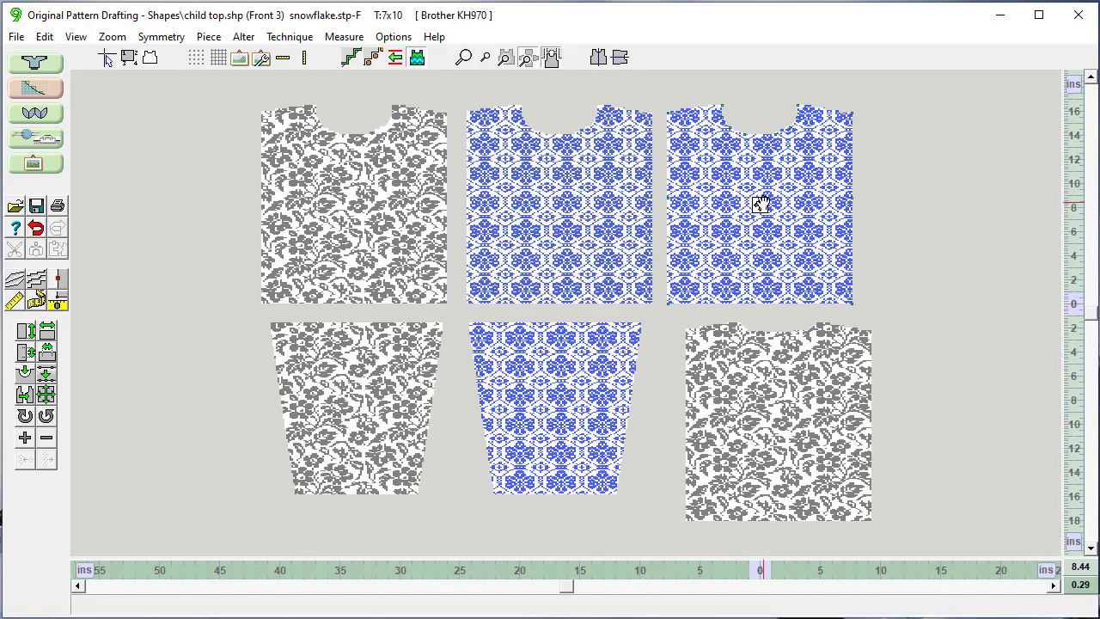
Apply puppy front.stp to Front 3 and nudge the puppies slightly upward within it.
{"action": "left_click", "coordinate": [761, 203]}
{"action": "left_click", "coordinate": [900, 79]}
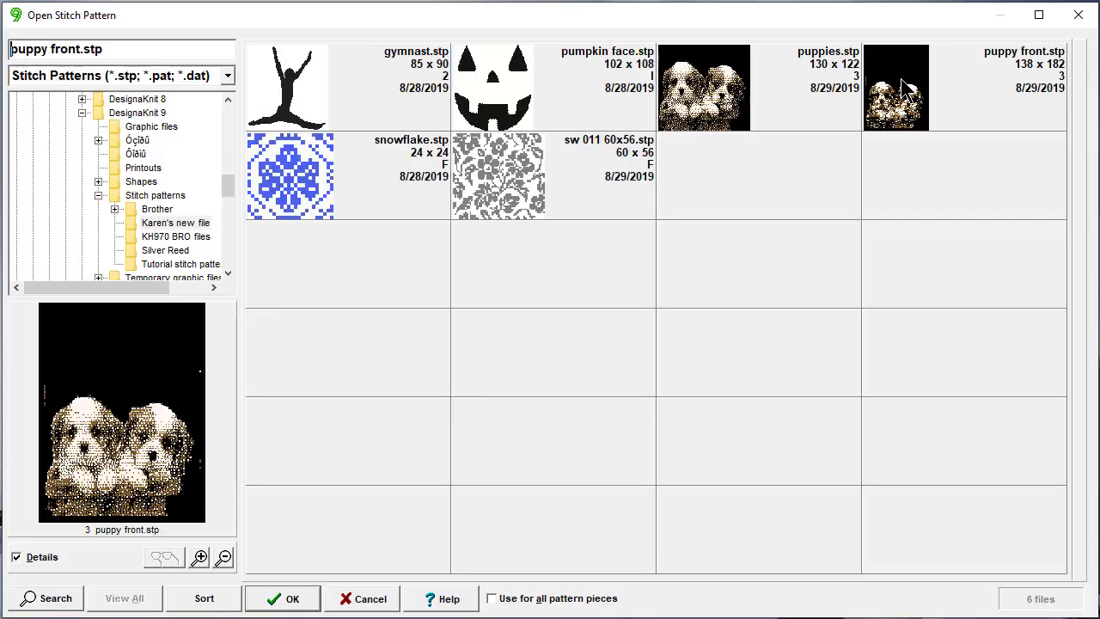
{"action": "left_click", "coordinate": [284, 601]}
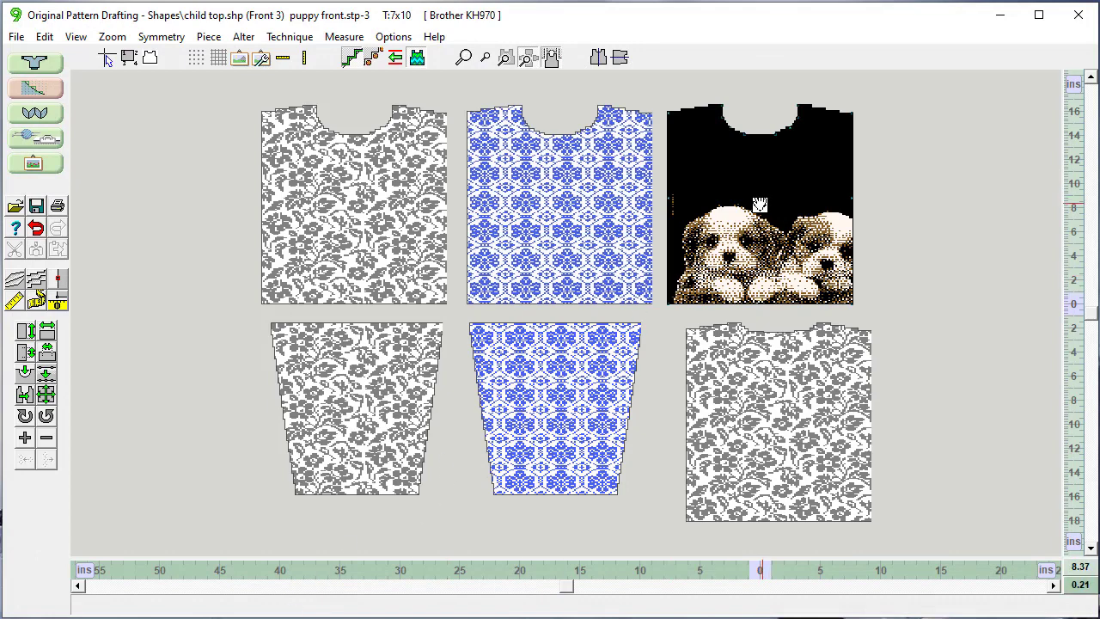
{"action": "mouse_move", "coordinate": [759, 204]}
{"action": "left_mouse_down"}
{"action": "mouse_move", "coordinate": [750, 172]}
{"action": "mouse_move", "coordinate": [754, 186]}
{"action": "left_mouse_up"}
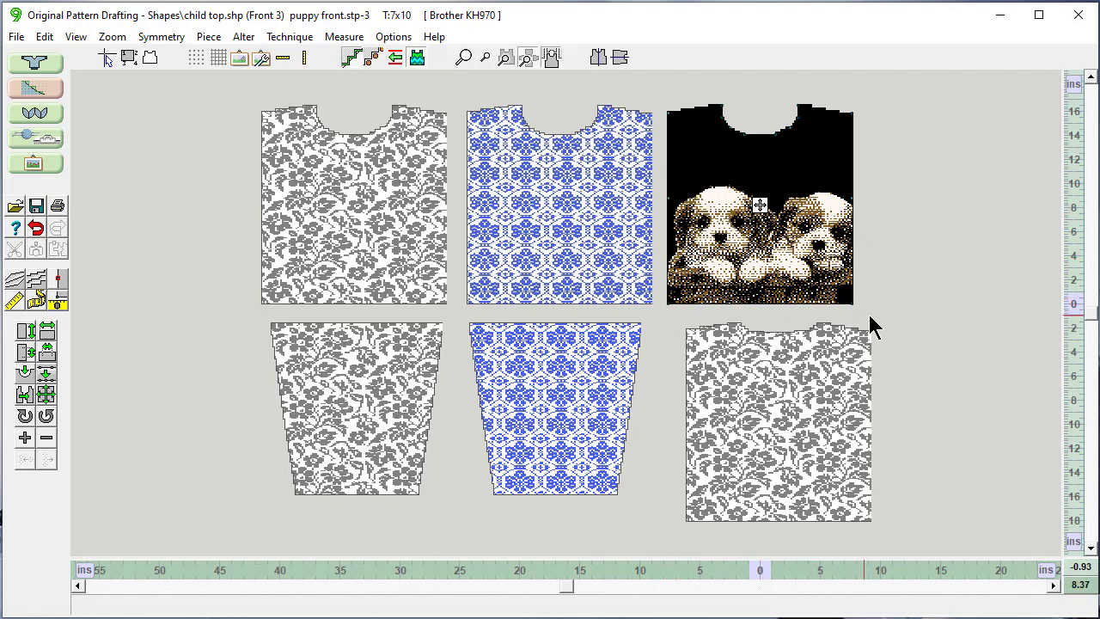
Change the main tension to 8.00 stitches and 11 rows per inch.
{"action": "left_click", "coordinate": [393, 38]}
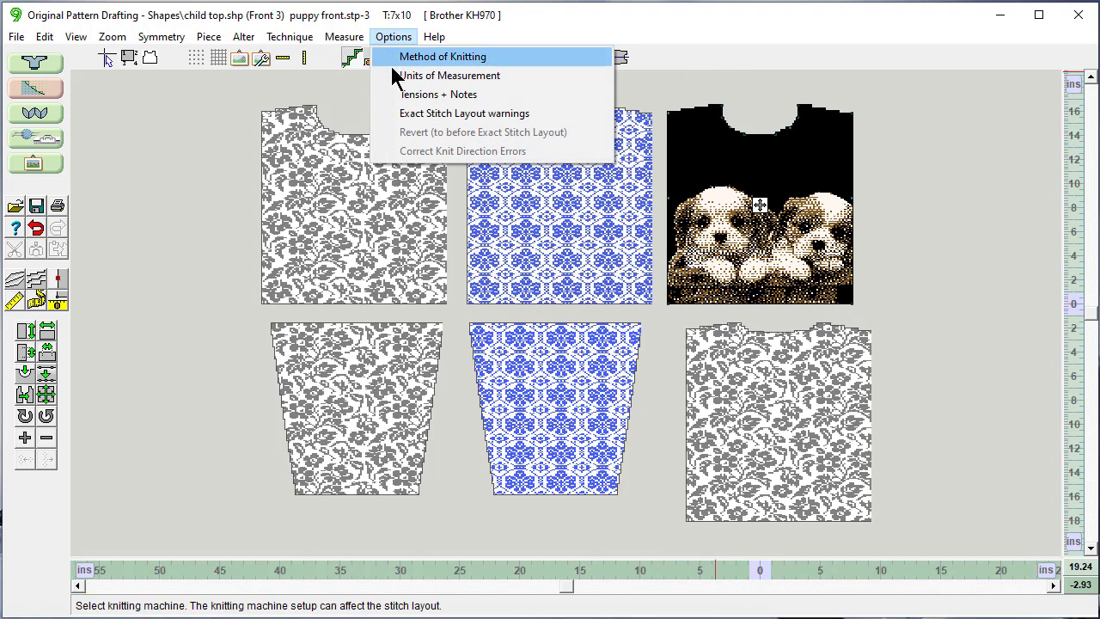
{"action": "left_click", "coordinate": [397, 94]}
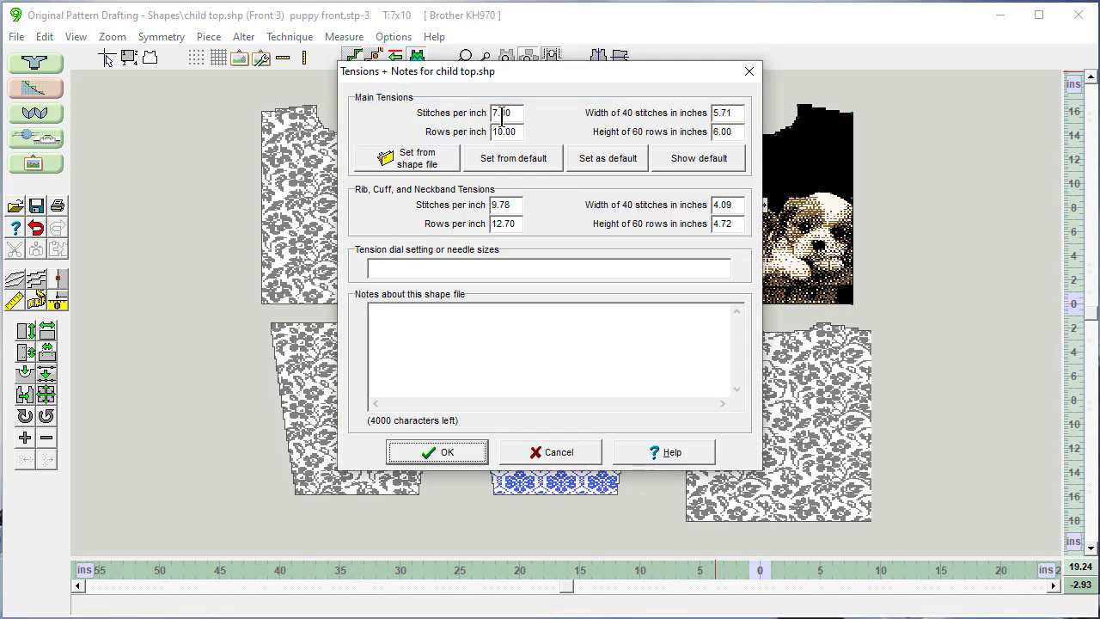
{"action": "left_click_drag", "start_coordinate": [515, 112], "coordinate": [479, 130]}
{"action": "type", "text": "100"}
{"action": "key", "text": "BackSpace"}
{"action": "key", "text": "BackSpace"}
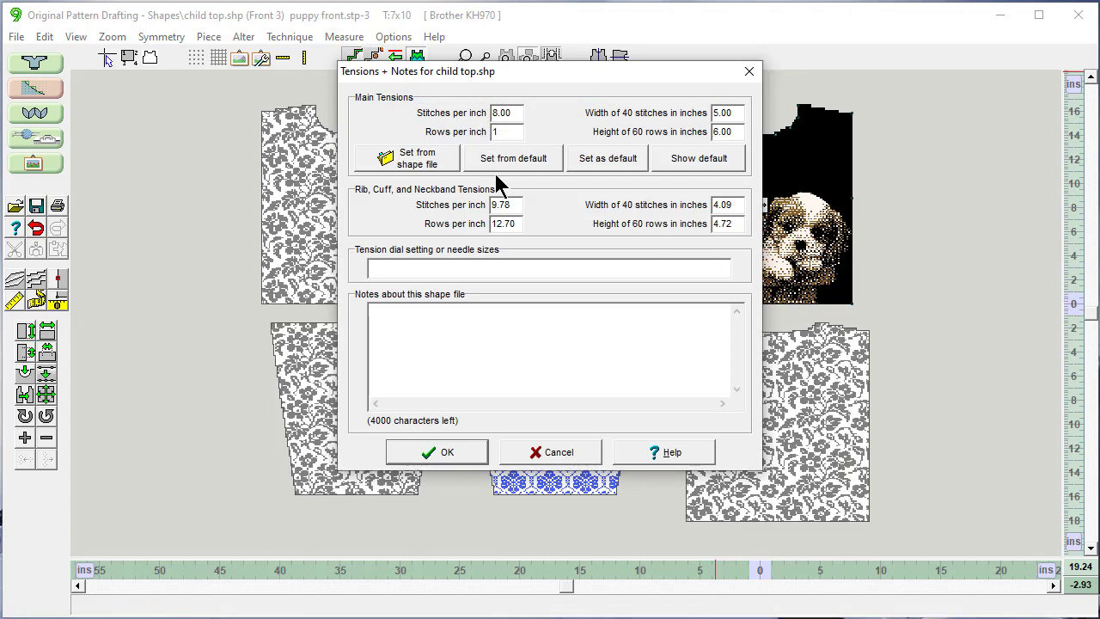
{"action": "type", "text": "1"}
{"action": "left_click", "coordinate": [434, 451]}
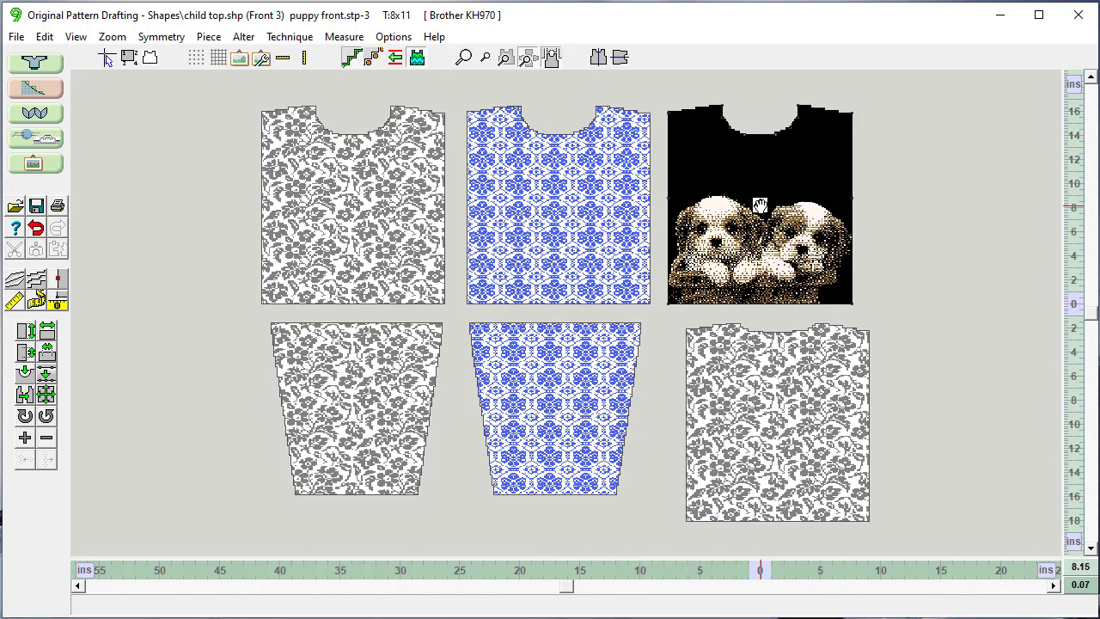
Swap Front 3's pattern for puppies.stp and shift it so the puppies fill the lower part.
{"action": "double_click", "coordinate": [760, 205]}
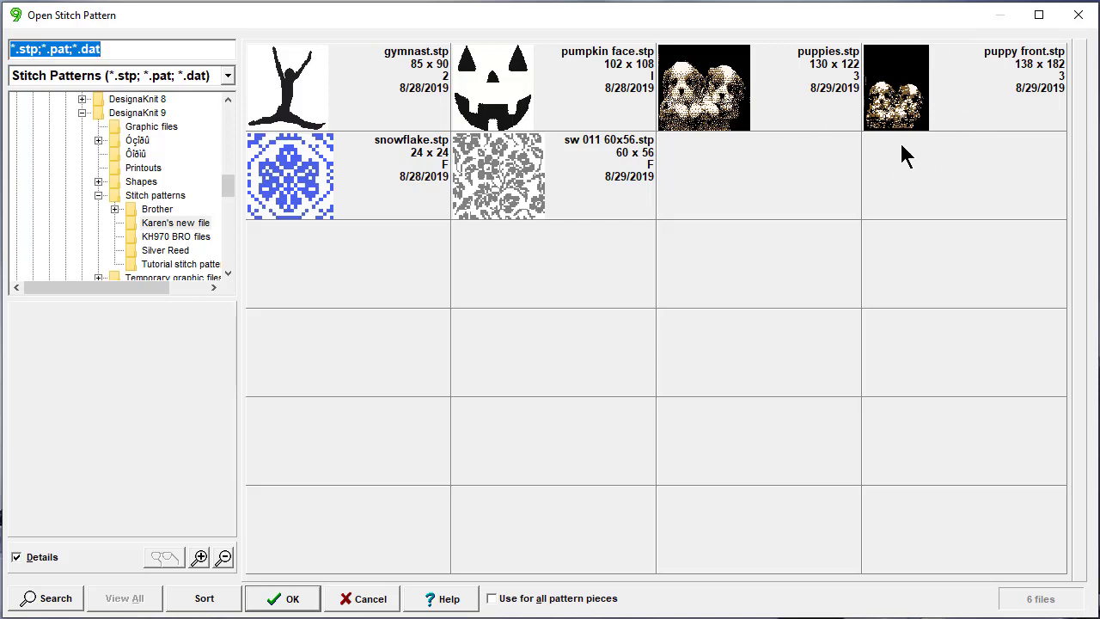
{"action": "double_click", "coordinate": [704, 94]}
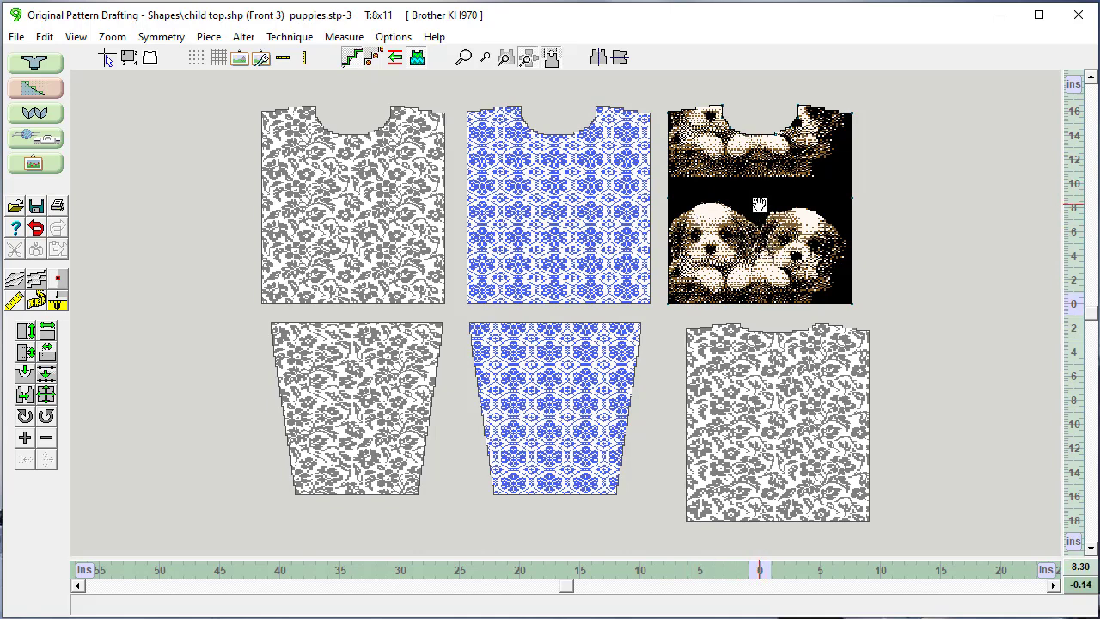
{"action": "mouse_move", "coordinate": [759, 204]}
{"action": "left_mouse_down"}
{"action": "mouse_move", "coordinate": [764, 185]}
{"action": "mouse_move", "coordinate": [750, 197]}
{"action": "left_mouse_up"}
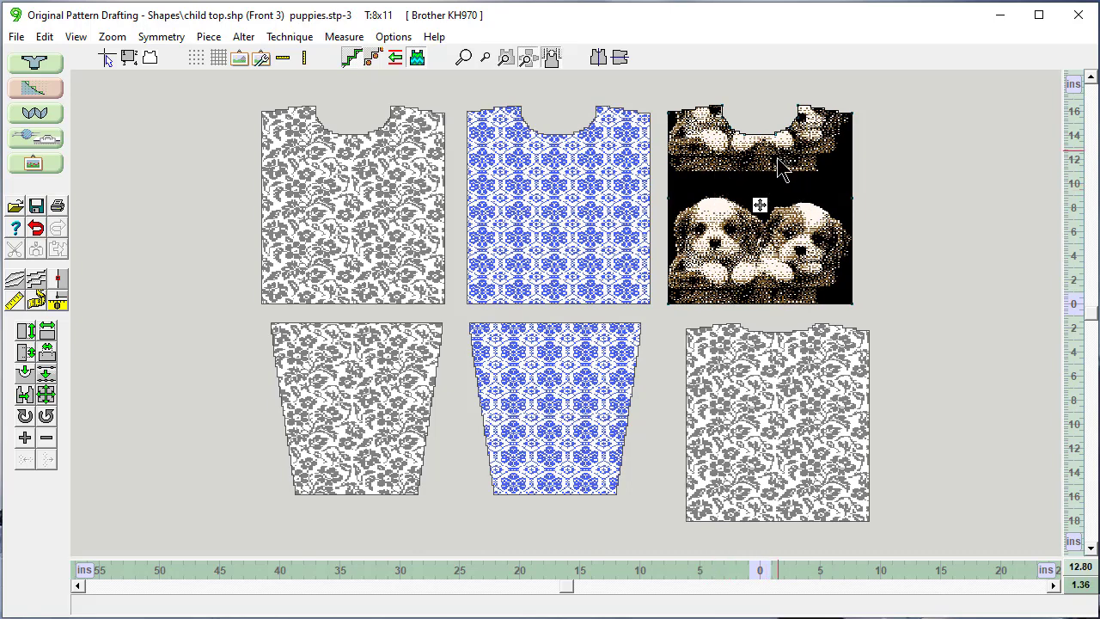
Overwrite child top.shp in Sweaters for the family, then open the puppies chart in Stitch Designer.
{"action": "left_click", "coordinate": [17, 36]}
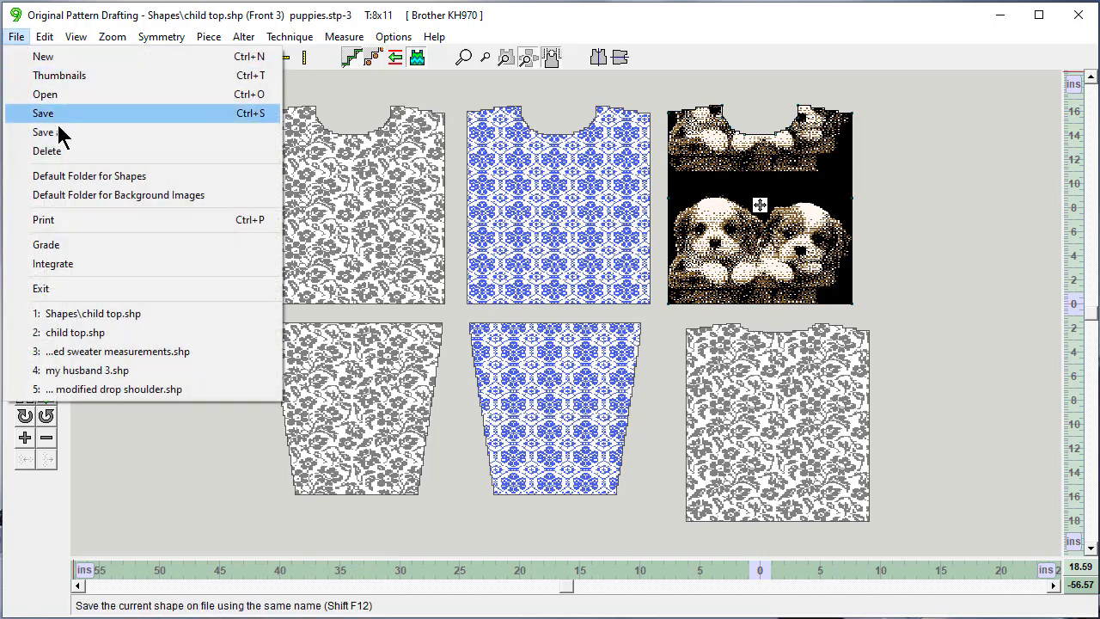
{"action": "left_click", "coordinate": [60, 133]}
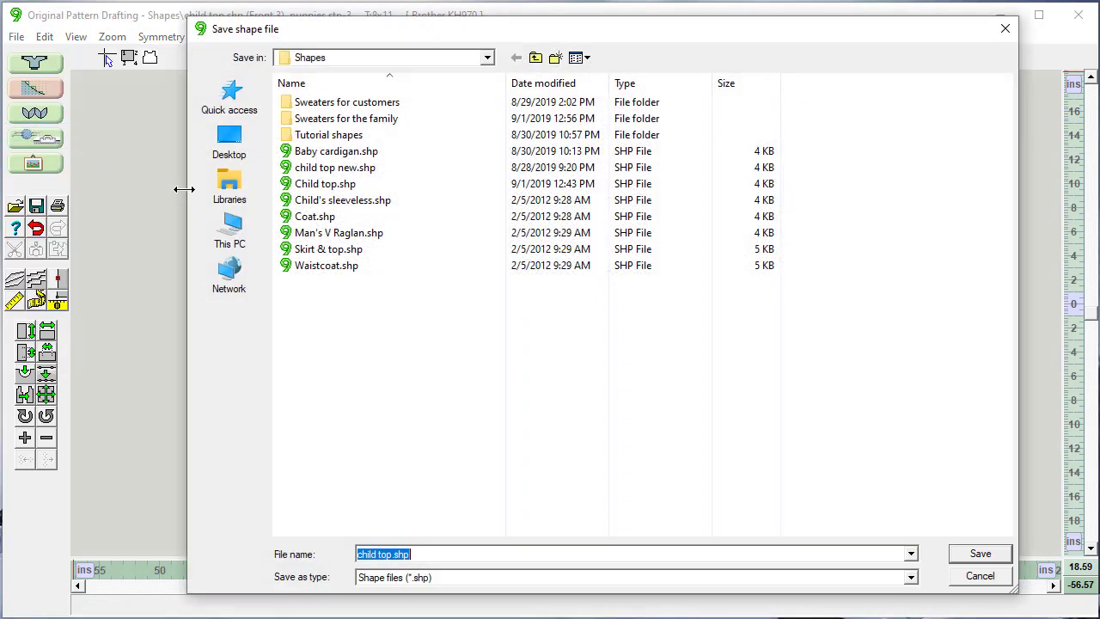
{"action": "double_click", "coordinate": [336, 124]}
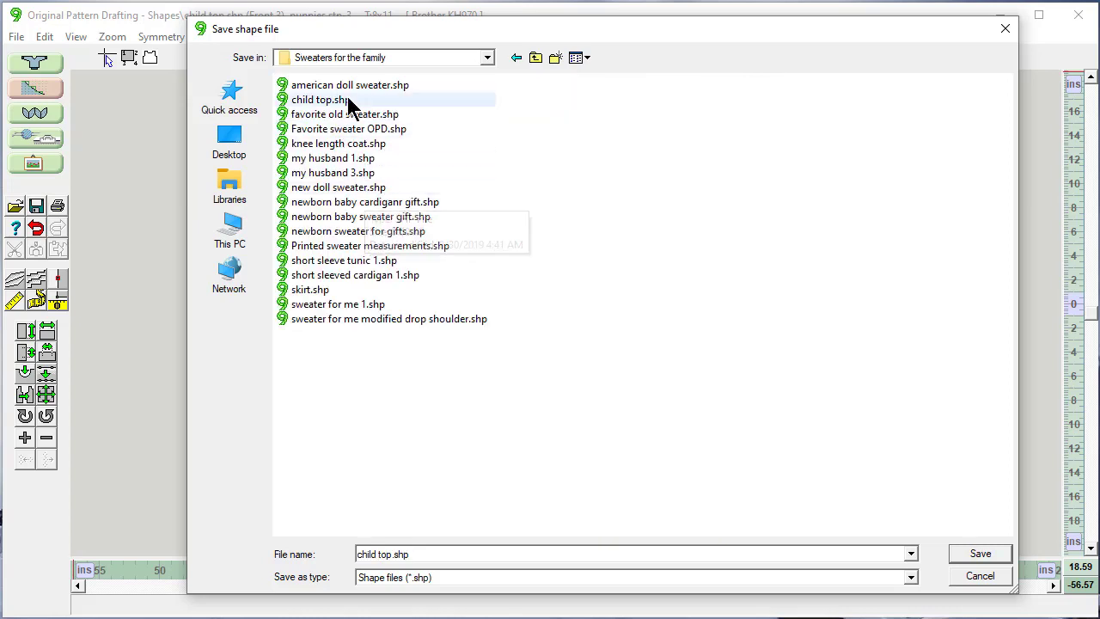
{"action": "left_click", "coordinate": [345, 102]}
{"action": "left_click", "coordinate": [958, 553]}
{"action": "left_click", "coordinate": [621, 303]}
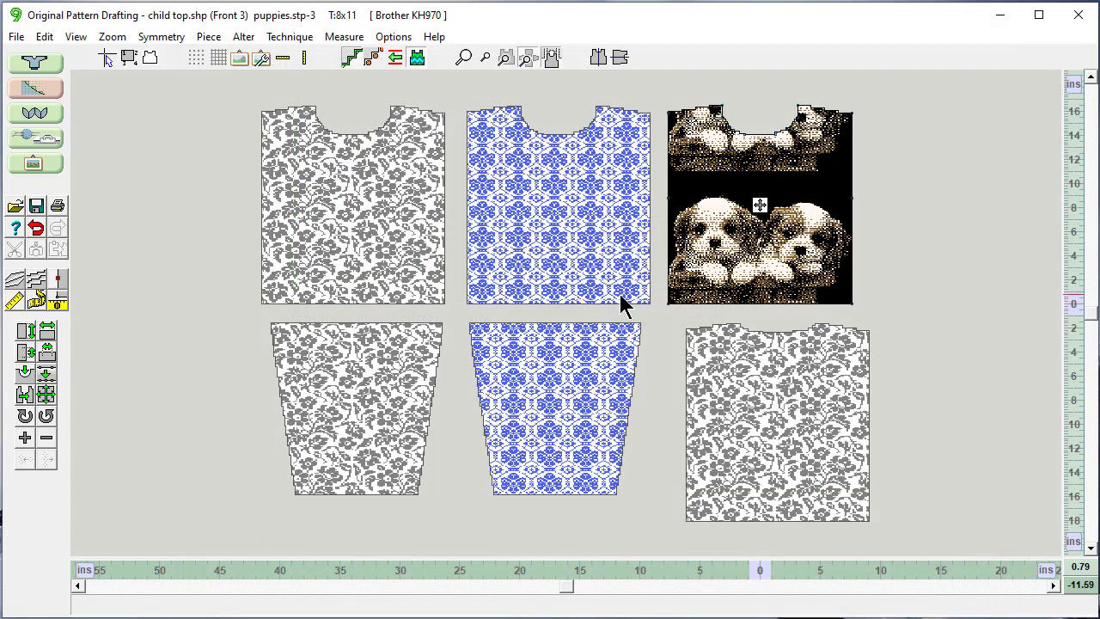
{"action": "left_click", "coordinate": [36, 115]}
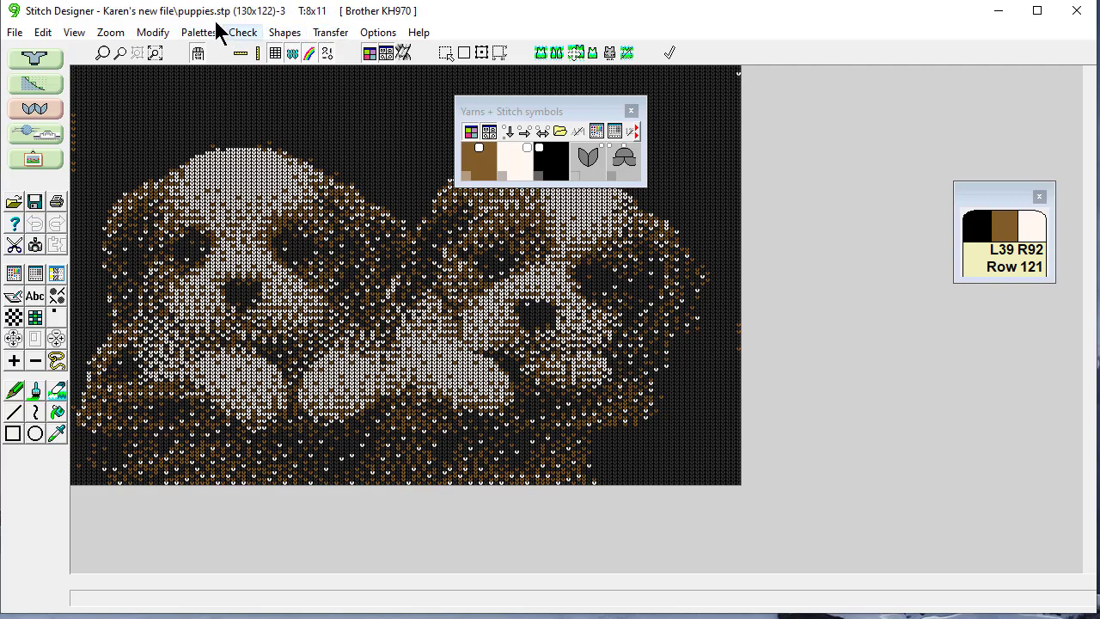
Overlay the Front 3 piece outline on the puppies chart via View Piece(s).
{"action": "left_click", "coordinate": [284, 34]}
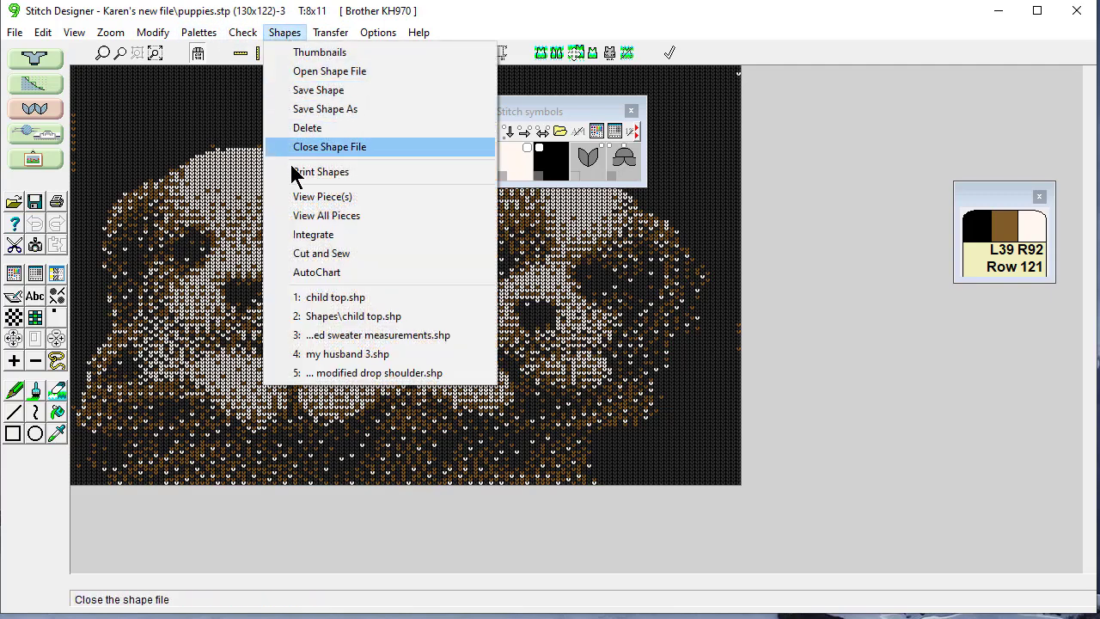
{"action": "left_click", "coordinate": [298, 198]}
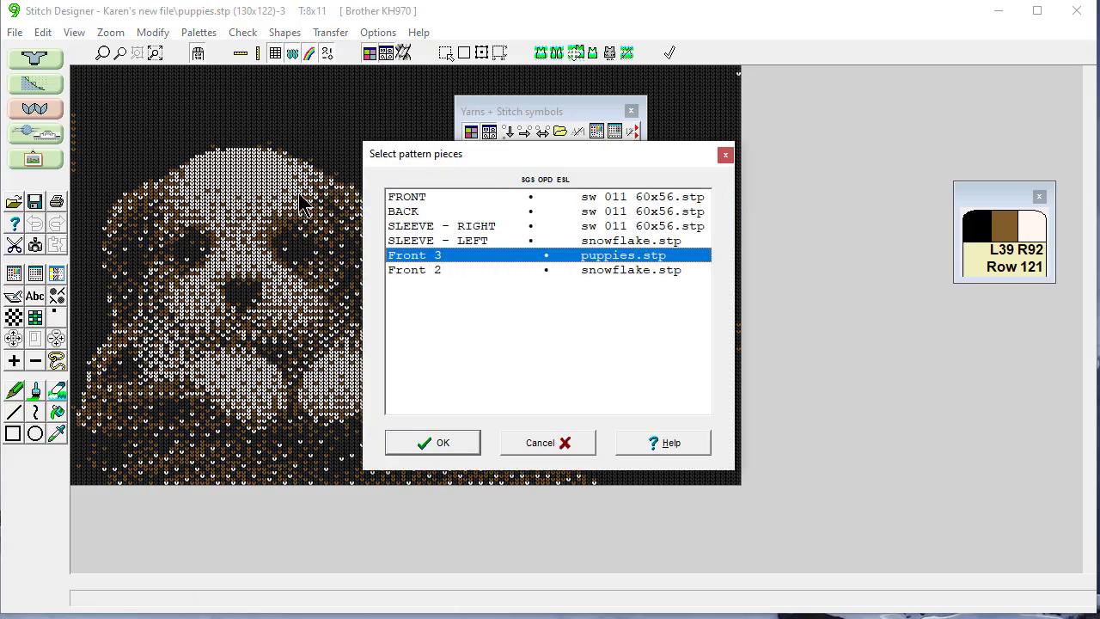
{"action": "left_click", "coordinate": [434, 442]}
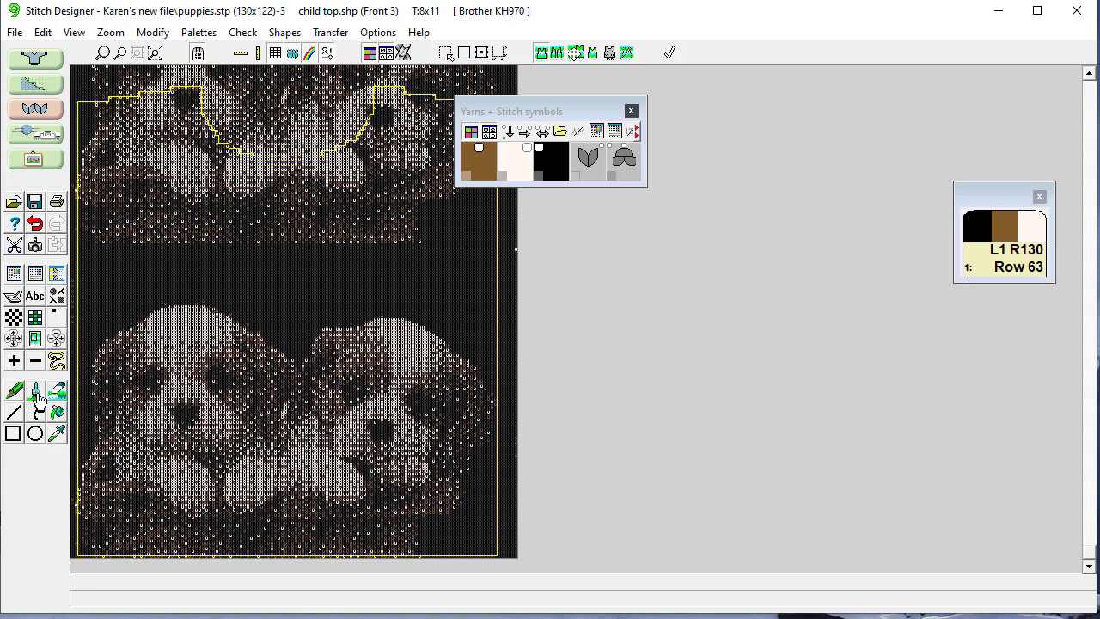
Brush stray brown stitches black between the puppy repeats, undoing the last stroke.
{"action": "left_click", "coordinate": [37, 393]}
{"action": "left_click", "coordinate": [45, 527]}
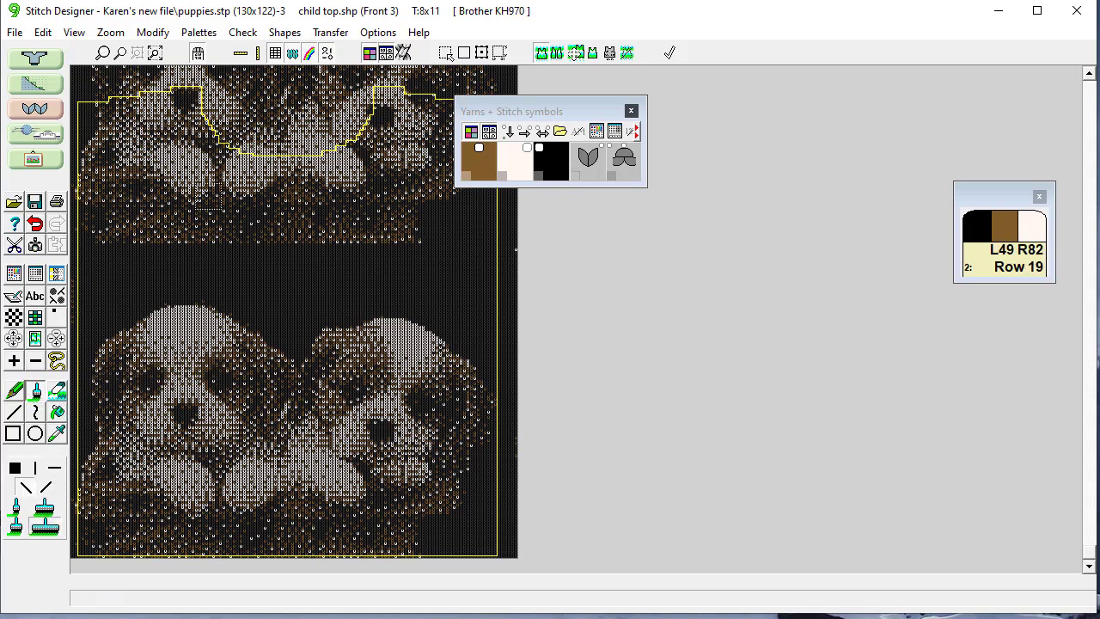
{"action": "mouse_move", "coordinate": [165, 226]}
{"action": "left_mouse_down"}
{"action": "mouse_move", "coordinate": [120, 228]}
{"action": "mouse_move", "coordinate": [421, 238]}
{"action": "left_mouse_up"}
{"action": "mouse_move", "coordinate": [306, 228]}
{"action": "left_mouse_down"}
{"action": "mouse_move", "coordinate": [172, 183]}
{"action": "mouse_move", "coordinate": [301, 248]}
{"action": "mouse_move", "coordinate": [291, 206]}
{"action": "mouse_move", "coordinate": [318, 193]}
{"action": "left_mouse_up"}
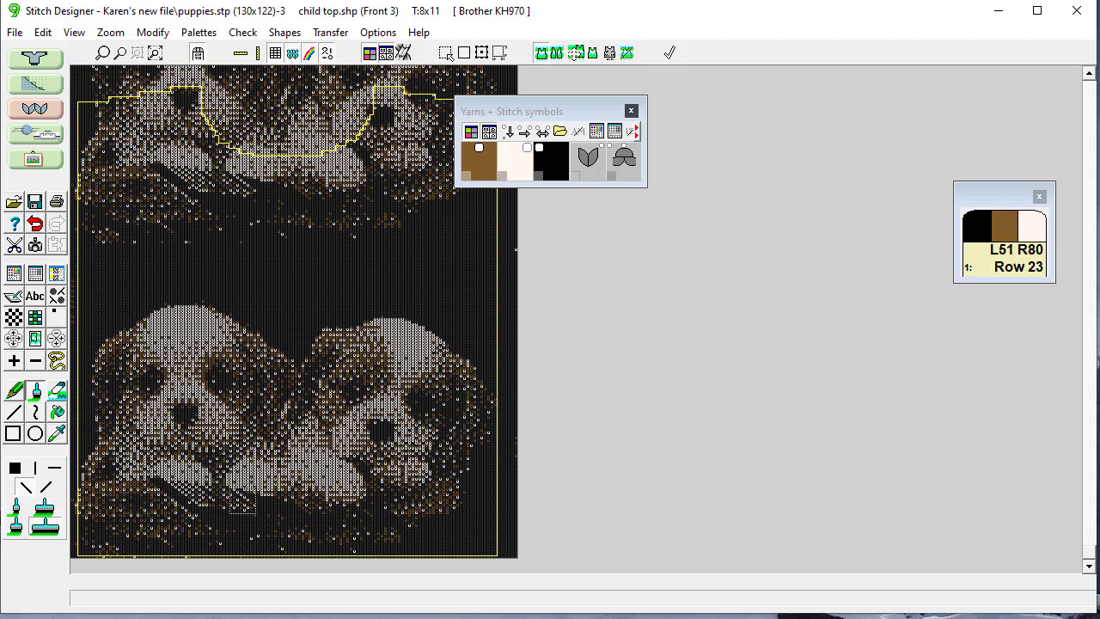
{"action": "left_click", "coordinate": [35, 224]}
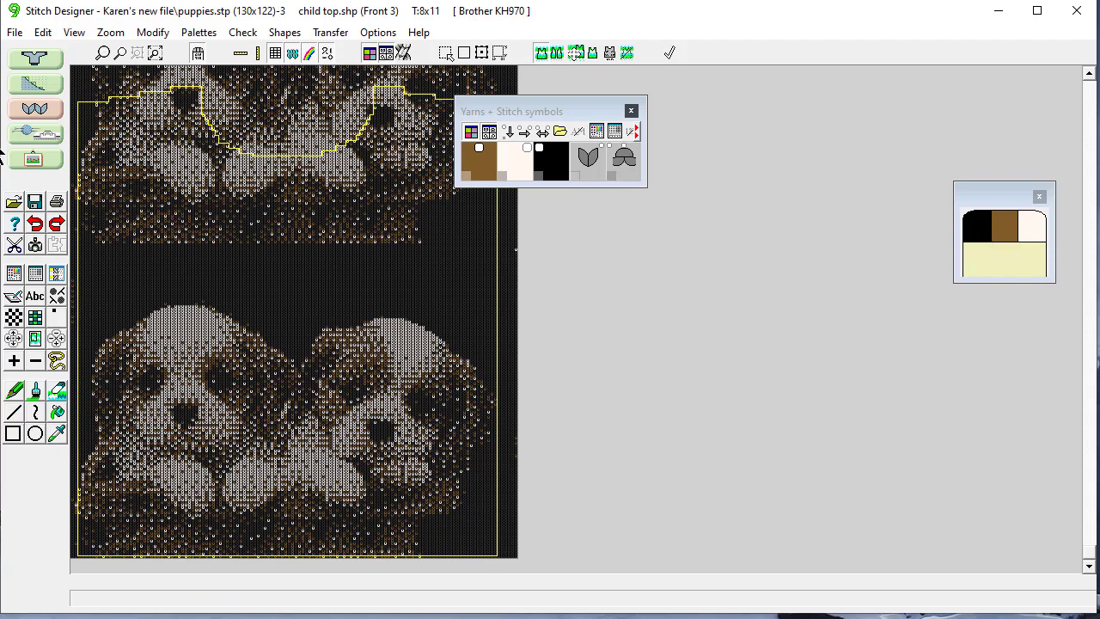
Start a new 130x186 Untitled.stp sized from Front 2, discarding the puppies chart changes.
{"action": "left_click", "coordinate": [14, 33]}
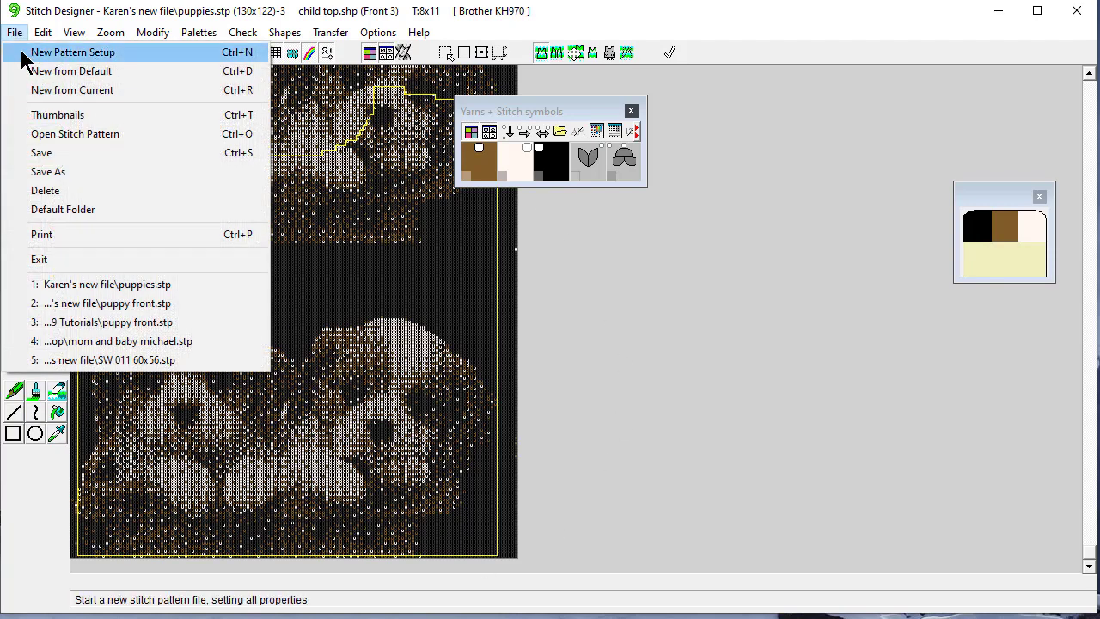
{"action": "left_click", "coordinate": [24, 52]}
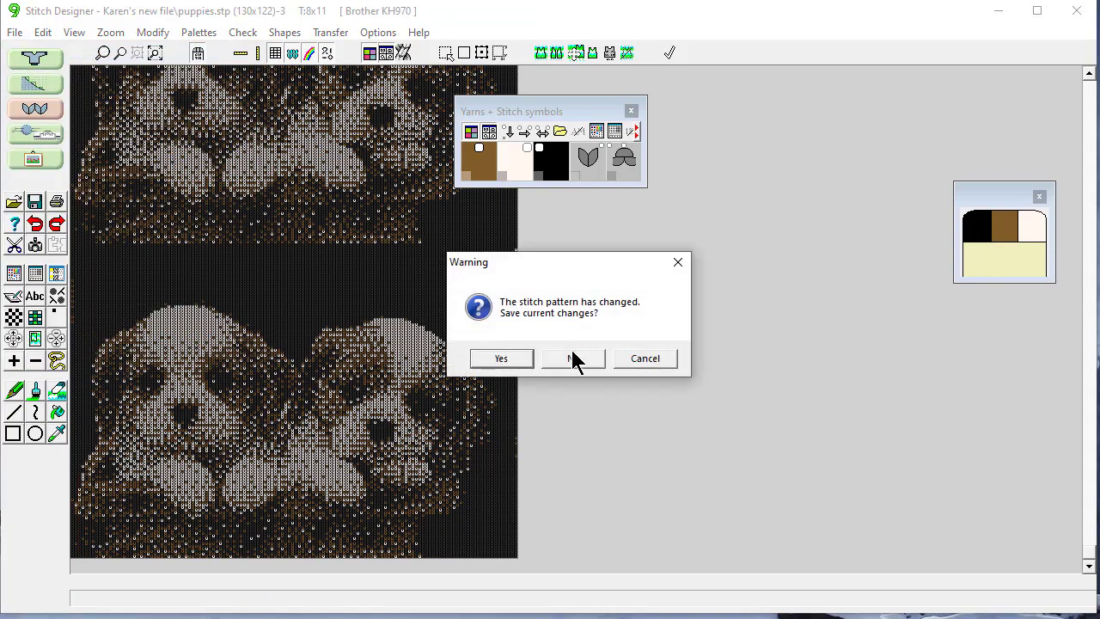
{"action": "left_click", "coordinate": [576, 362]}
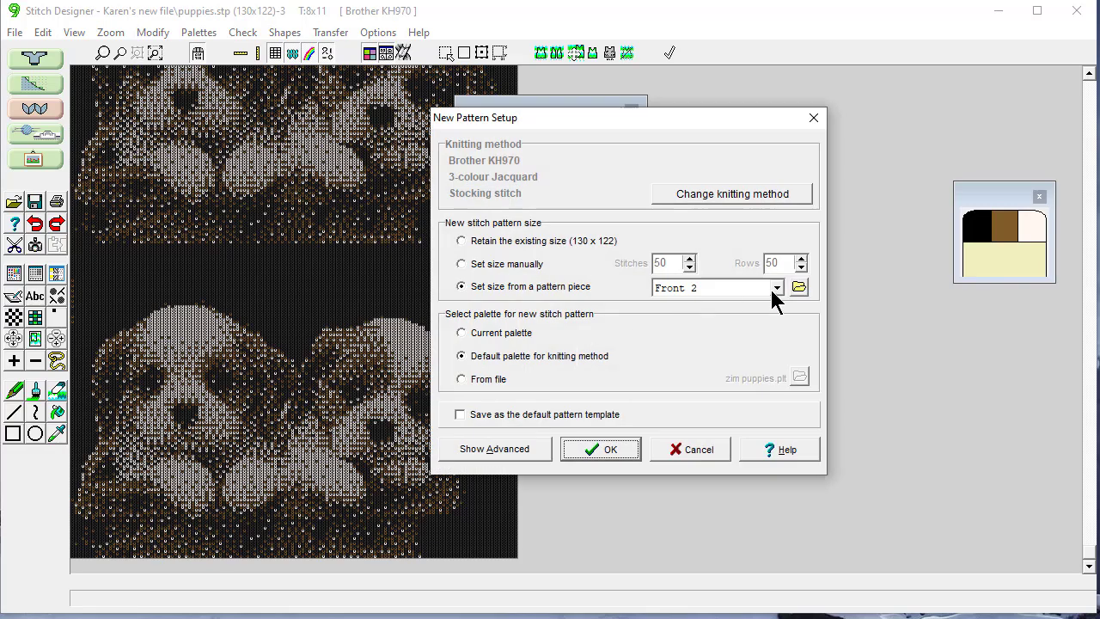
{"action": "left_click", "coordinate": [776, 288]}
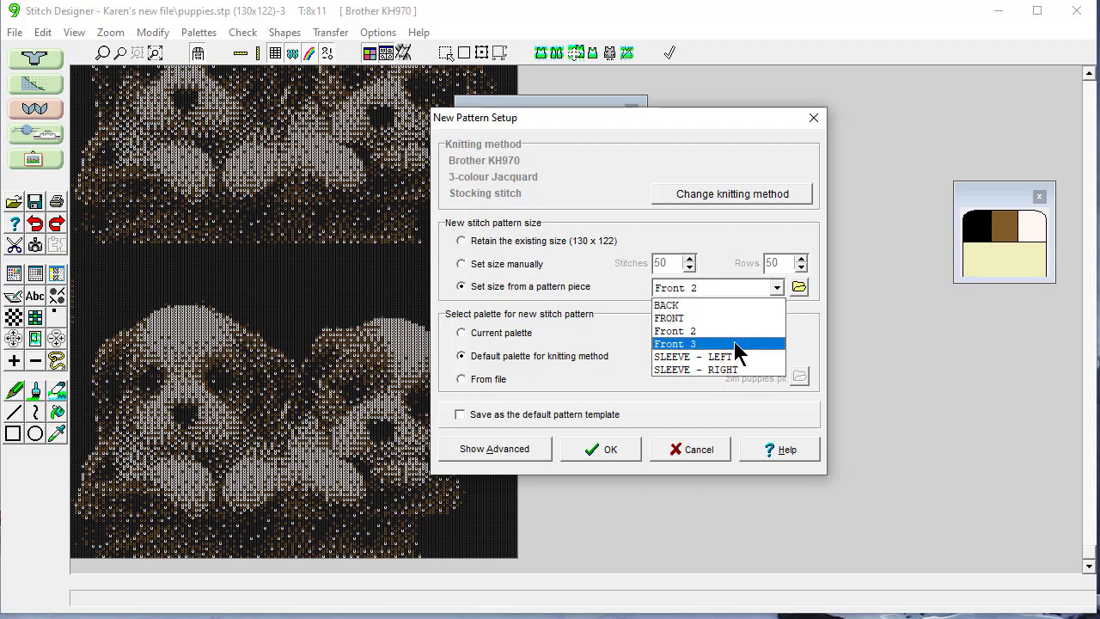
{"action": "left_click", "coordinate": [729, 331]}
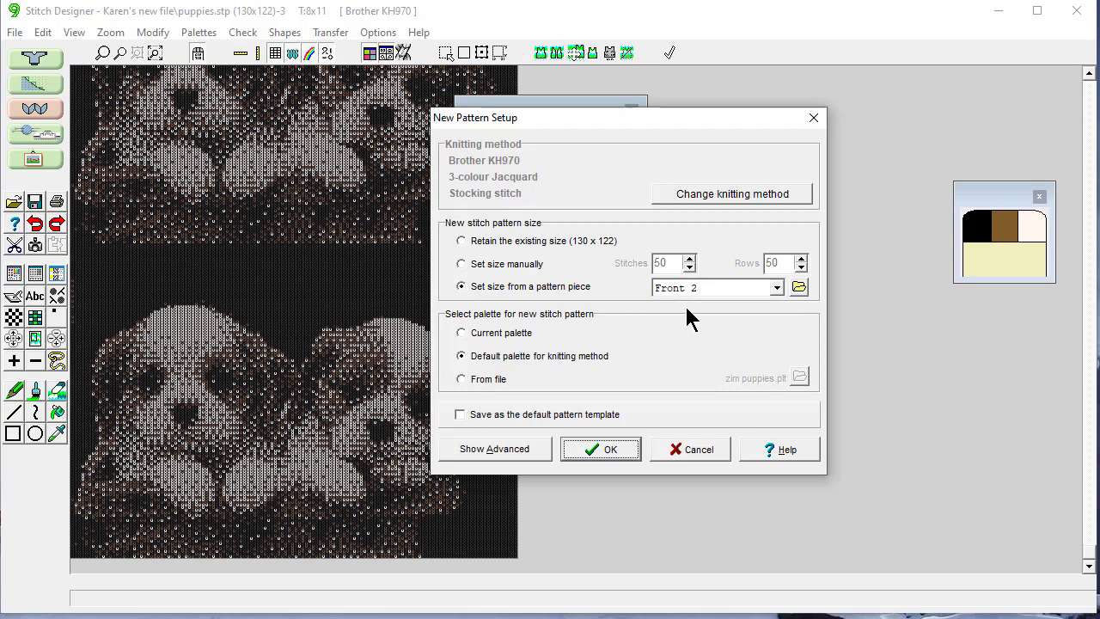
{"action": "left_click", "coordinate": [597, 447]}
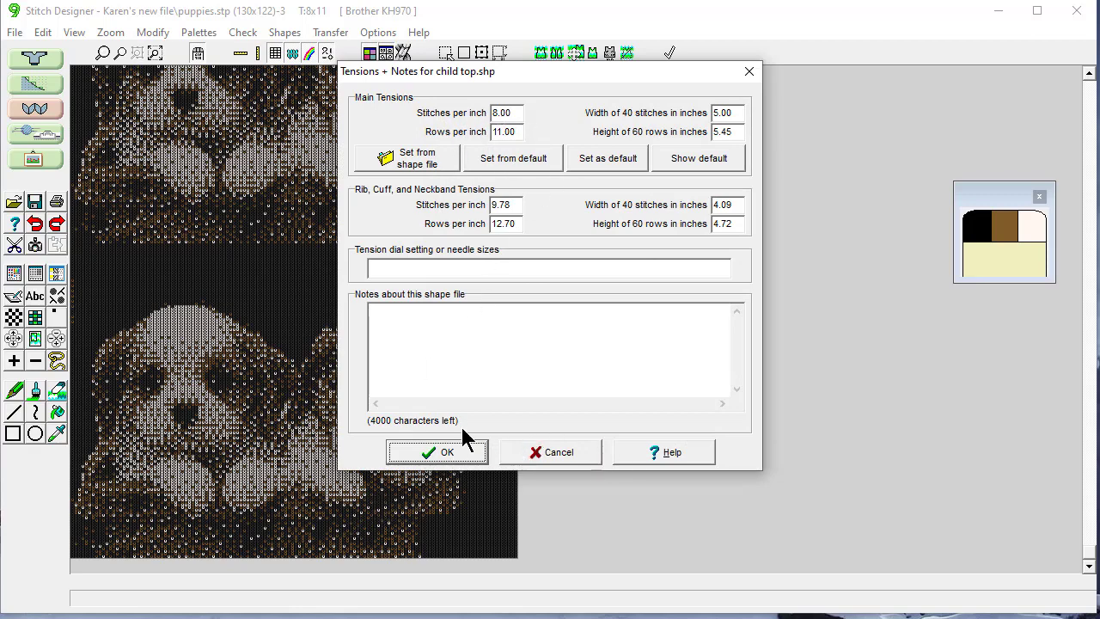
{"action": "key", "text": "Return"}
{"action": "left_click", "coordinate": [43, 32]}
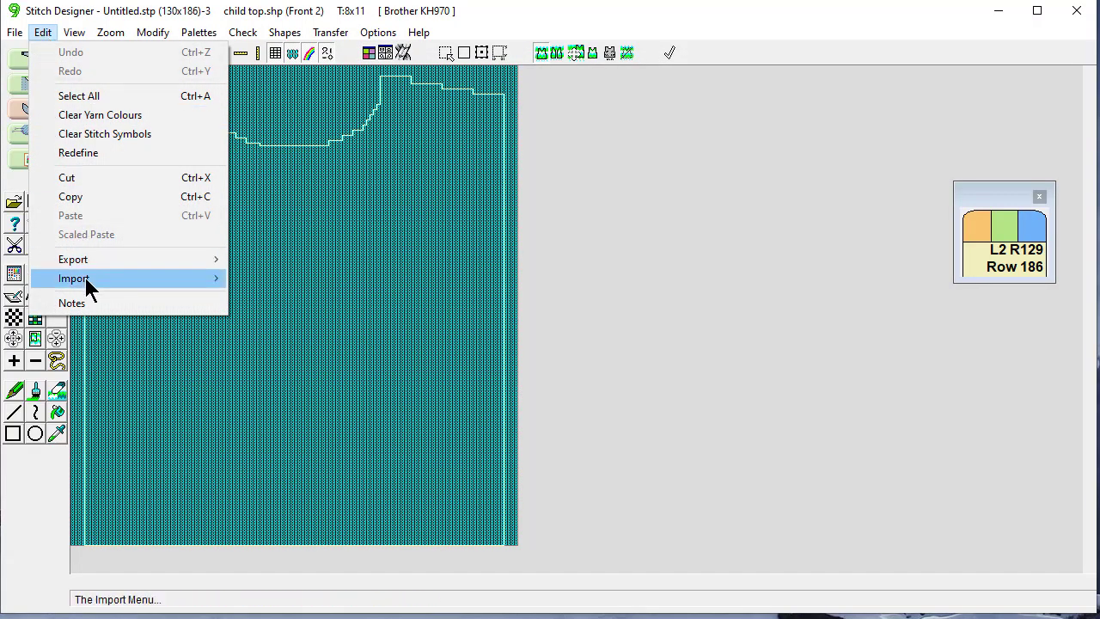
Import puppies.stp as a single motif and set it across the lower Front 2 piece.
{"action": "mouse_move", "coordinate": [86, 277]}
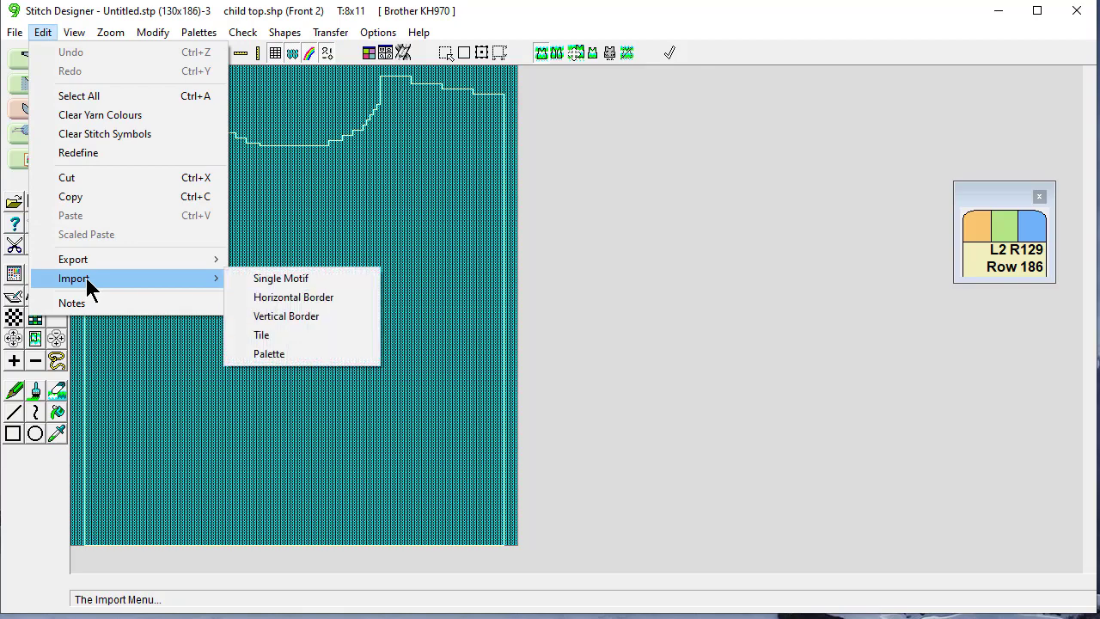
{"action": "left_click", "coordinate": [313, 275]}
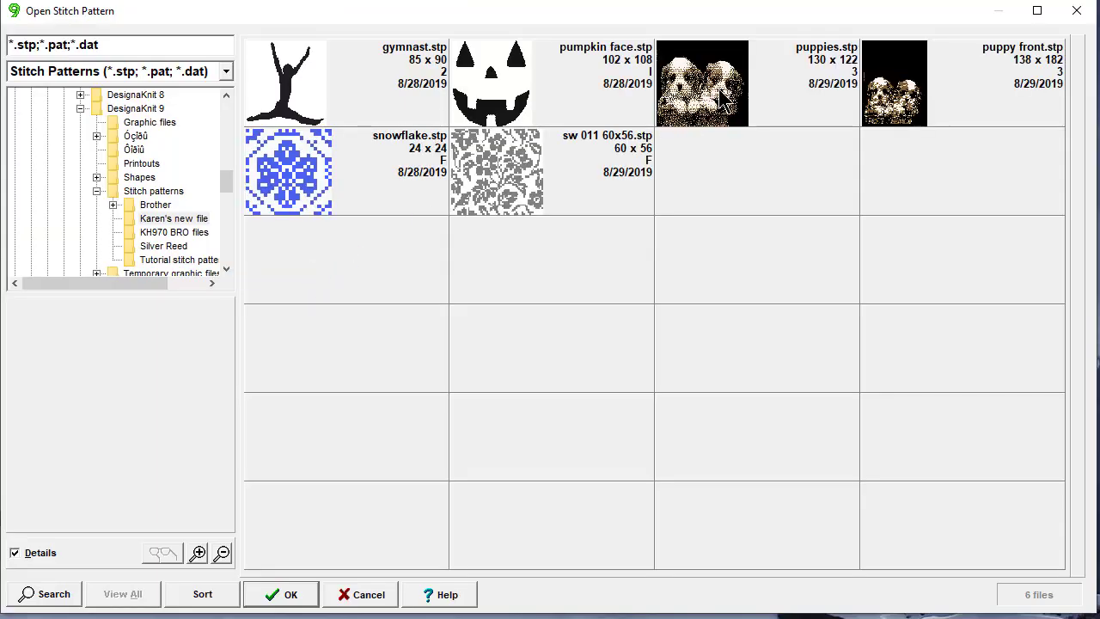
{"action": "left_click", "coordinate": [704, 64]}
{"action": "left_click", "coordinate": [291, 601]}
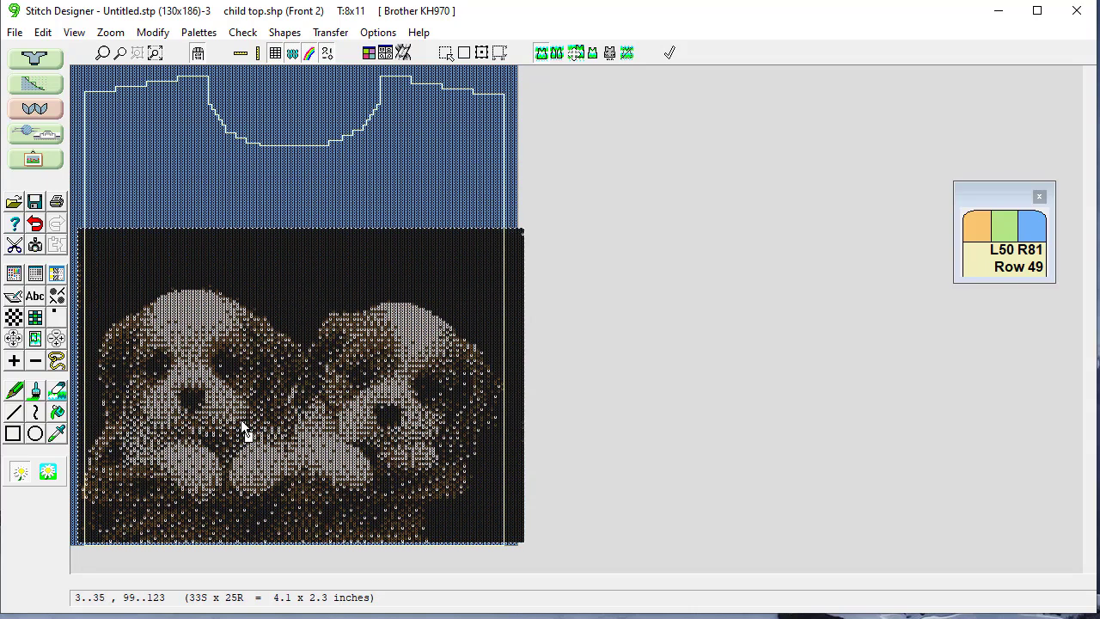
{"action": "left_click", "coordinate": [241, 418]}
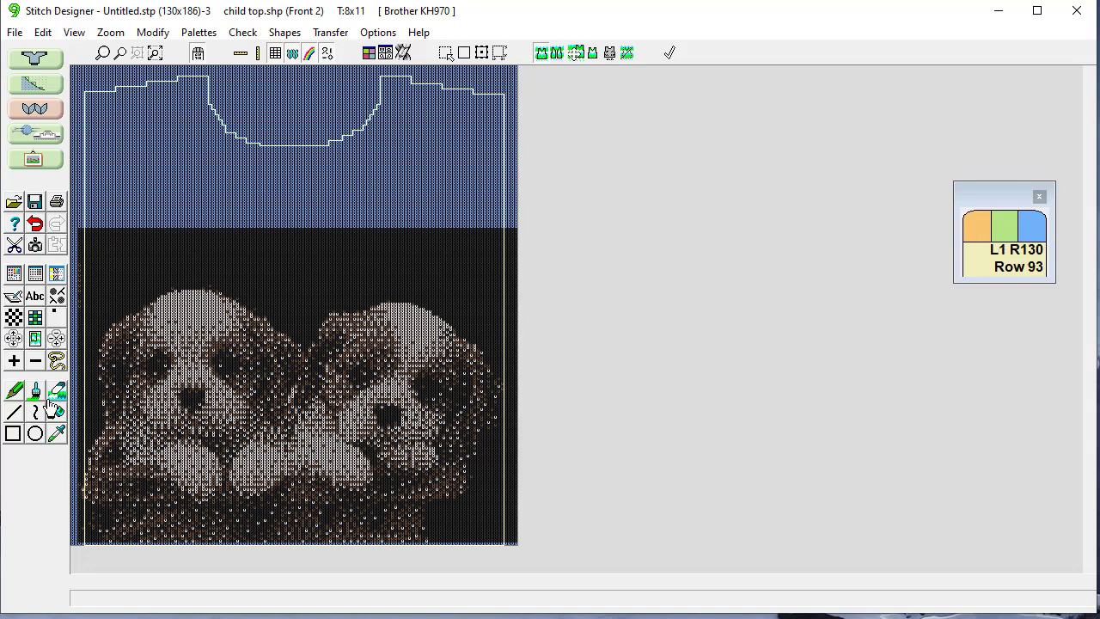
Flood-fill the blue area above the puppies with black.
{"action": "left_click", "coordinate": [368, 53]}
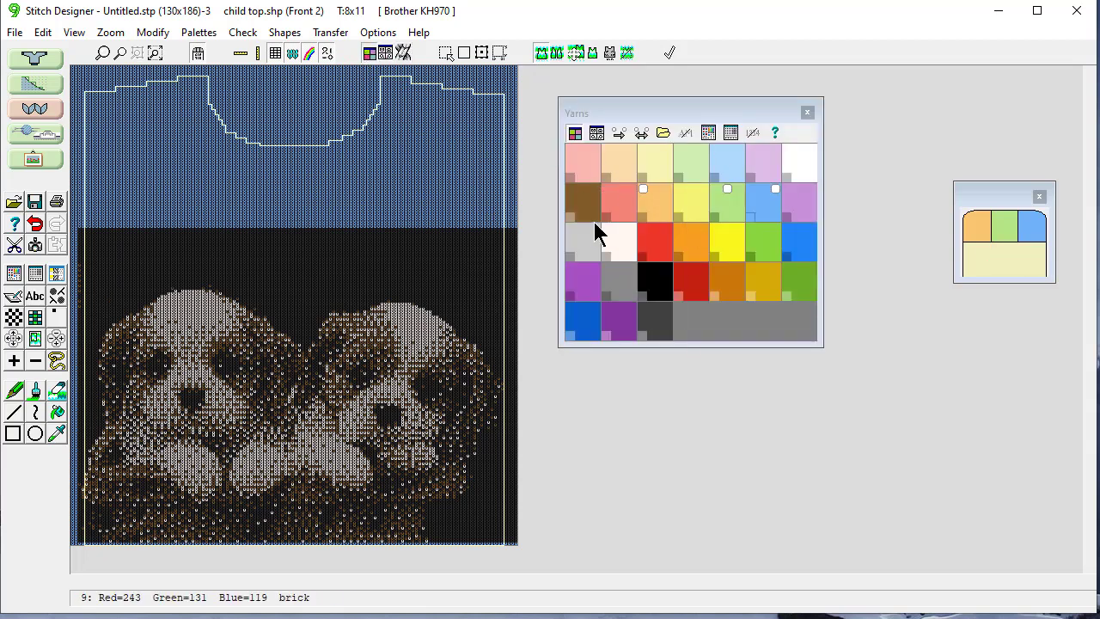
{"action": "left_click", "coordinate": [654, 284]}
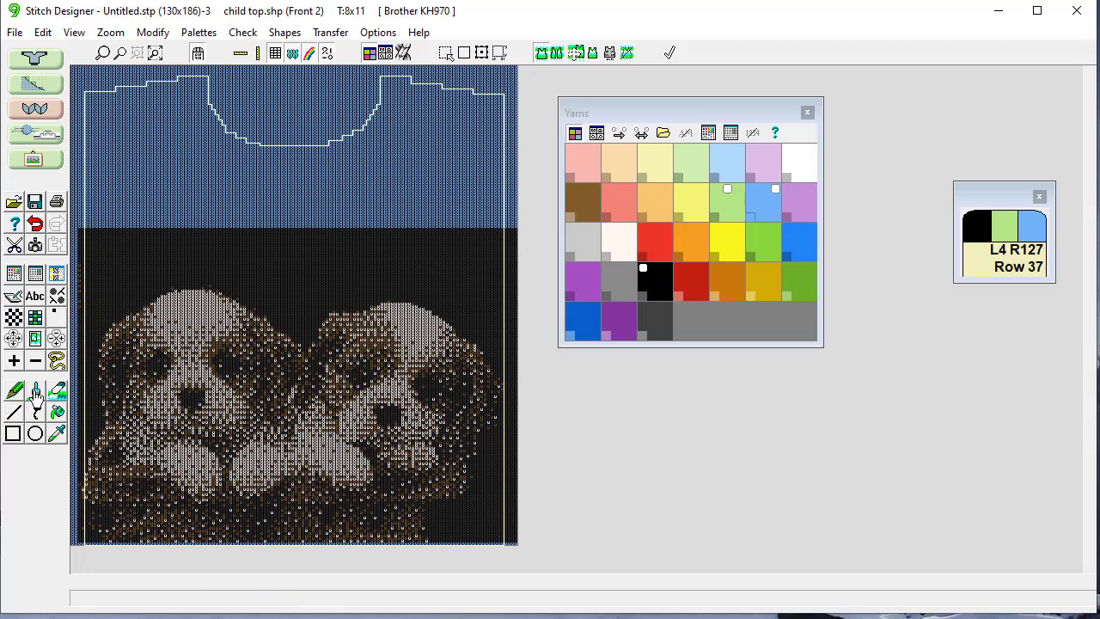
{"action": "left_click", "coordinate": [57, 414]}
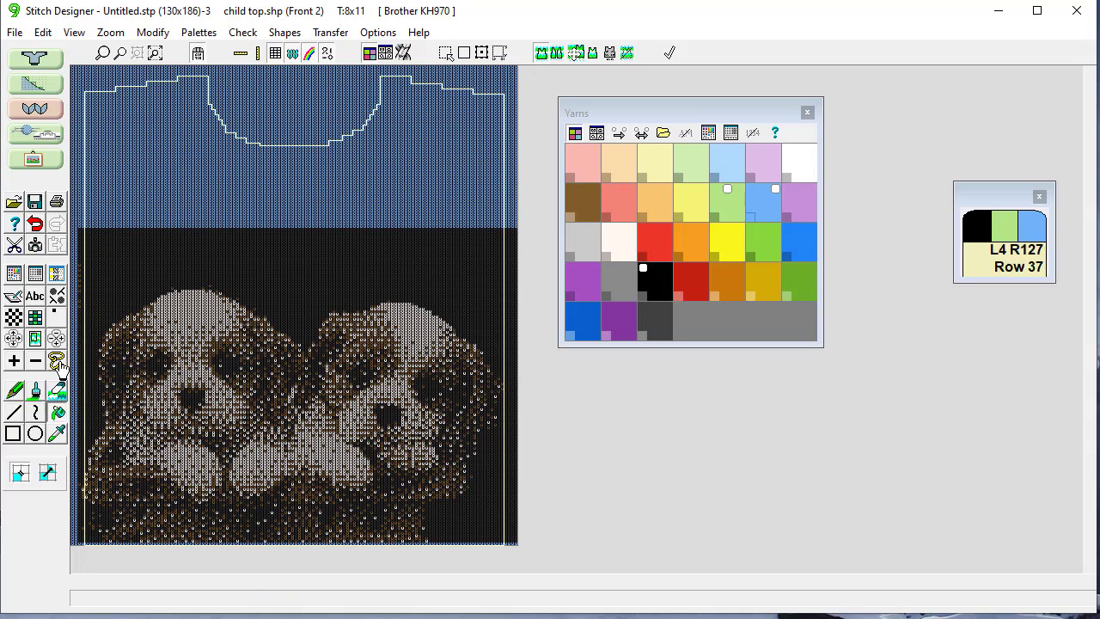
{"action": "left_click", "coordinate": [194, 151]}
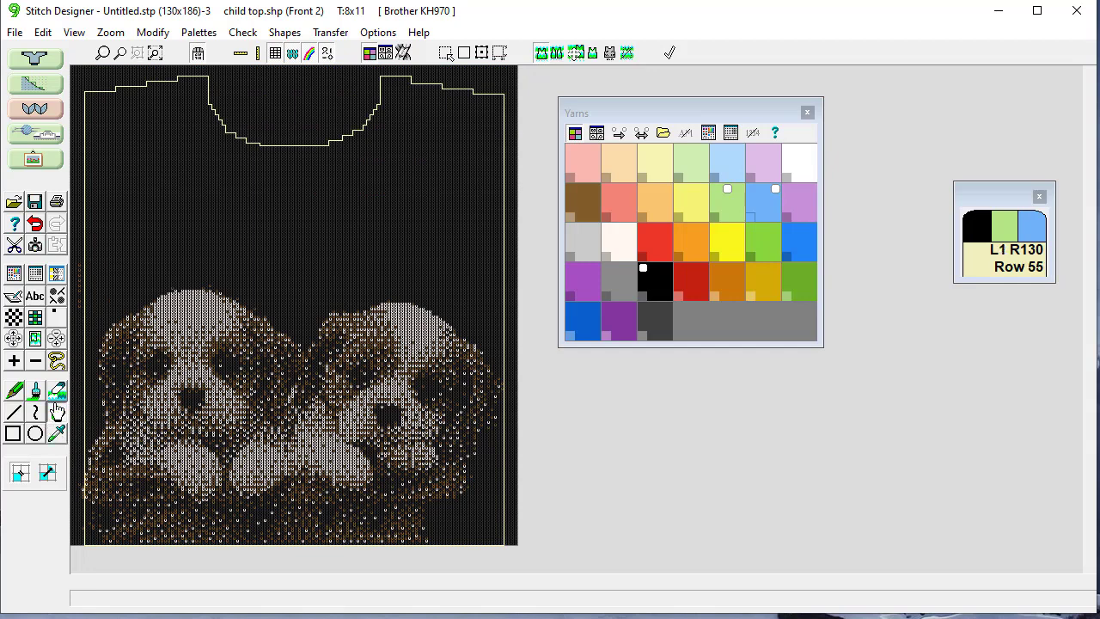
Trim the pattern to the Front 2 piece shape with Cut pieces out of pattern.
{"action": "left_click", "coordinate": [57, 414]}
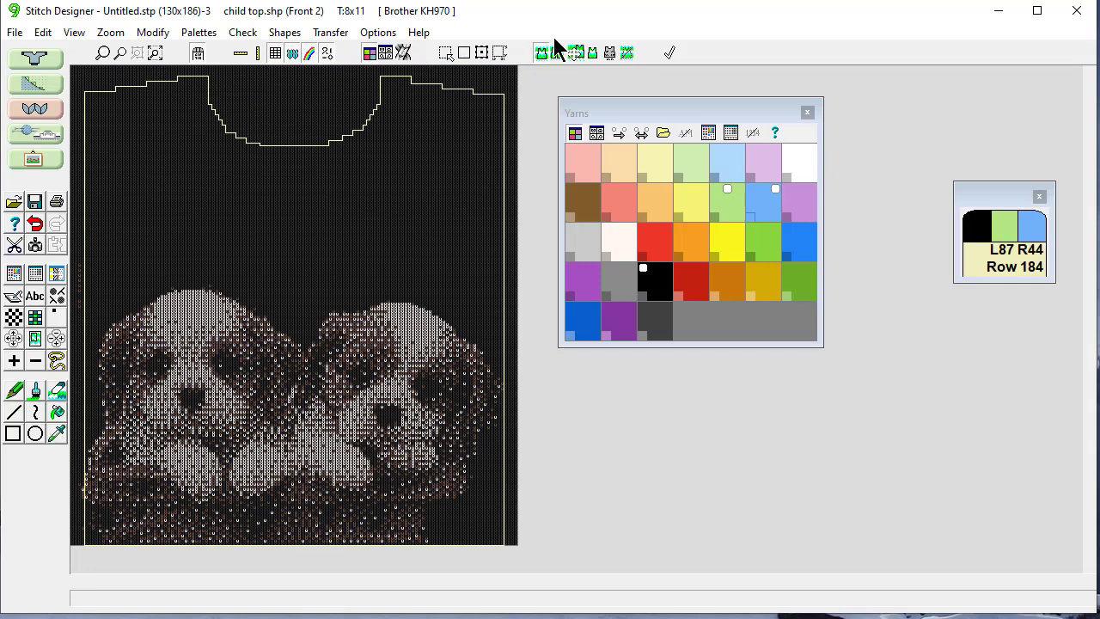
{"action": "left_click", "coordinate": [592, 54]}
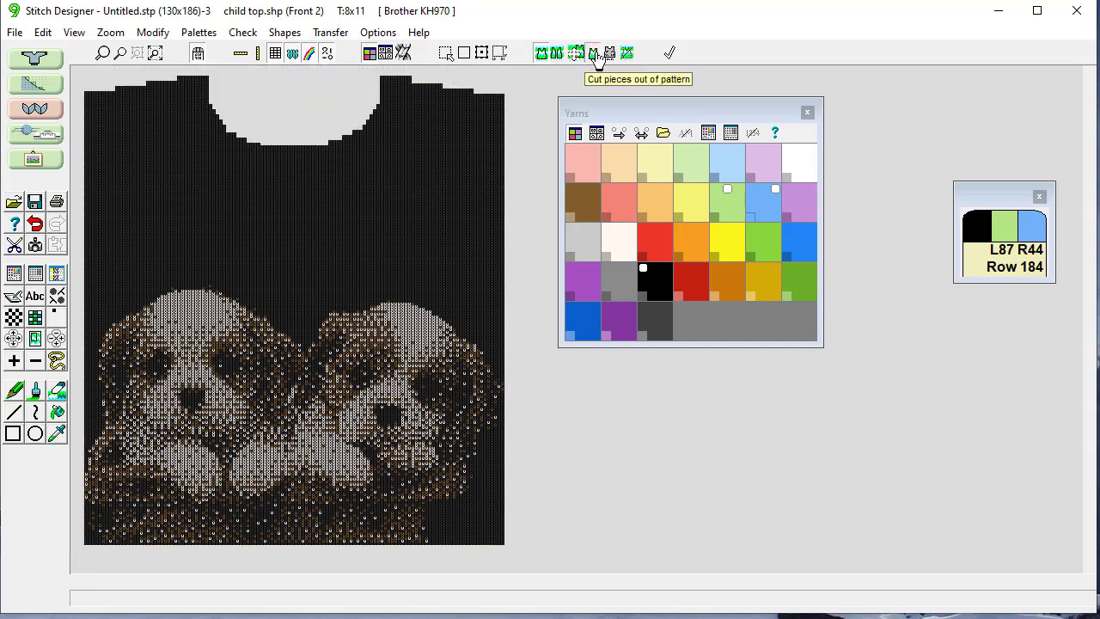
{"action": "left_click", "coordinate": [17, 35]}
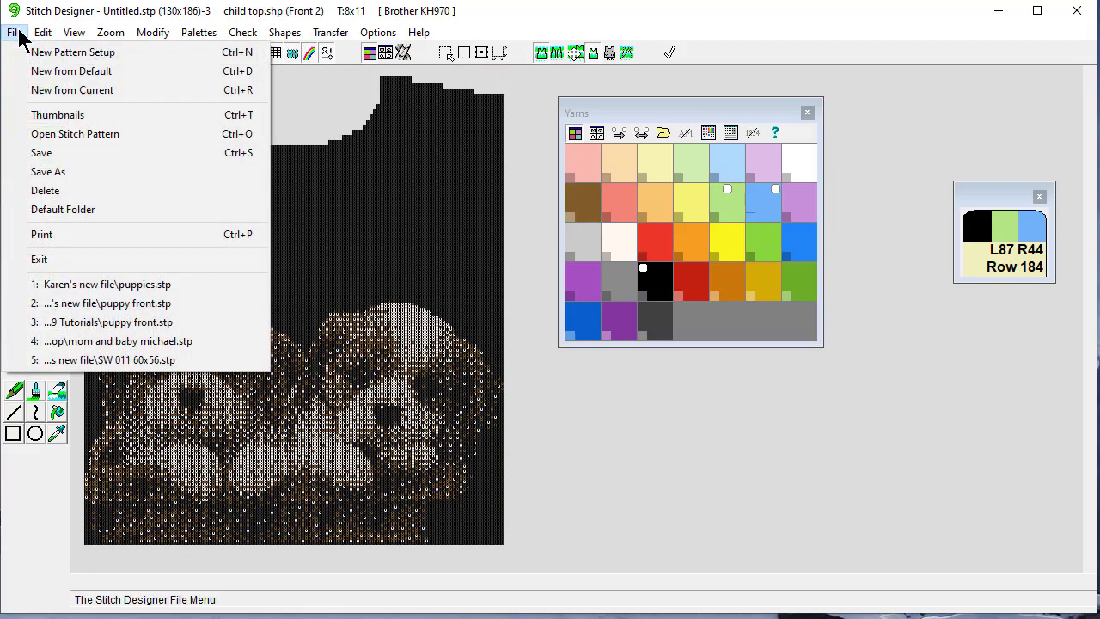
Save the finished puppy front pattern as new puppy front.stp in the personal new-files folder.
{"action": "left_click", "coordinate": [42, 173]}
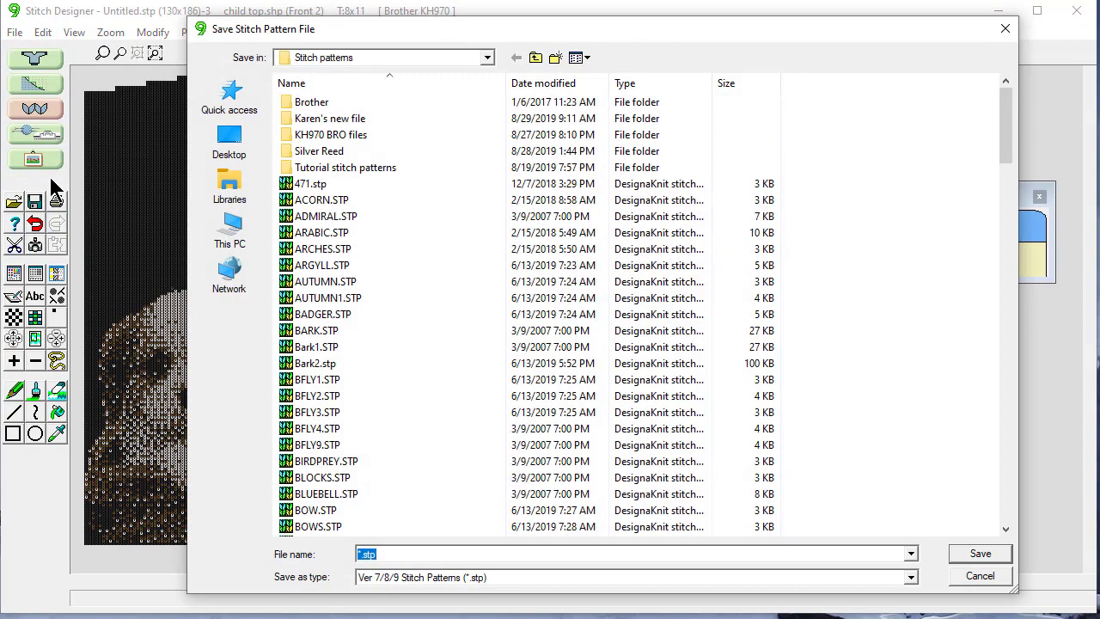
{"action": "double_click", "coordinate": [322, 119]}
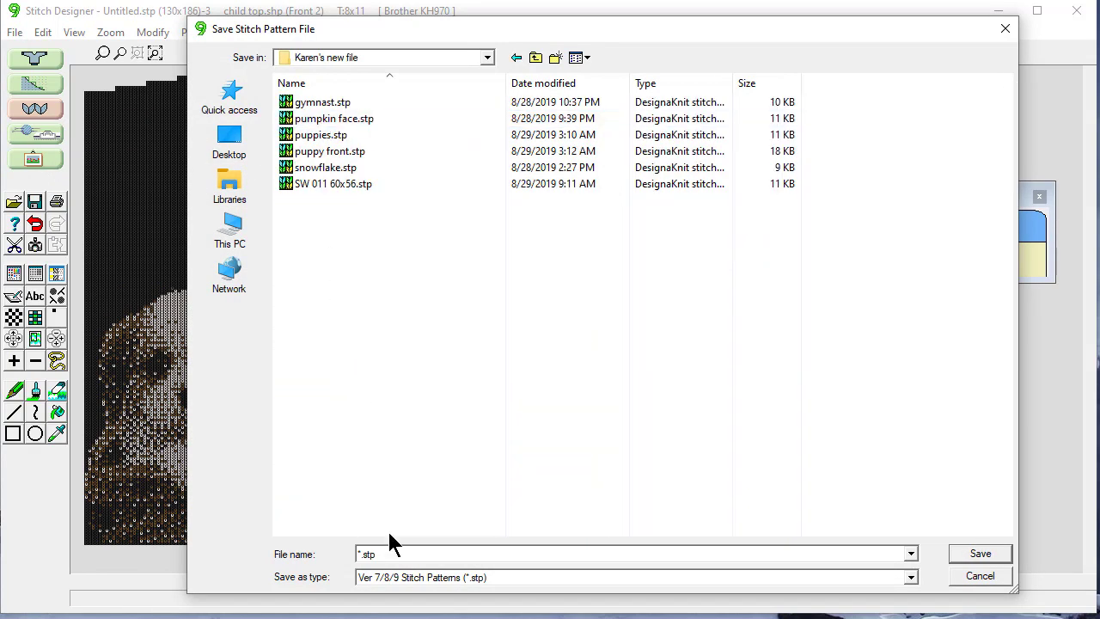
{"action": "left_click_drag", "start_coordinate": [384, 555], "coordinate": [331, 554]}
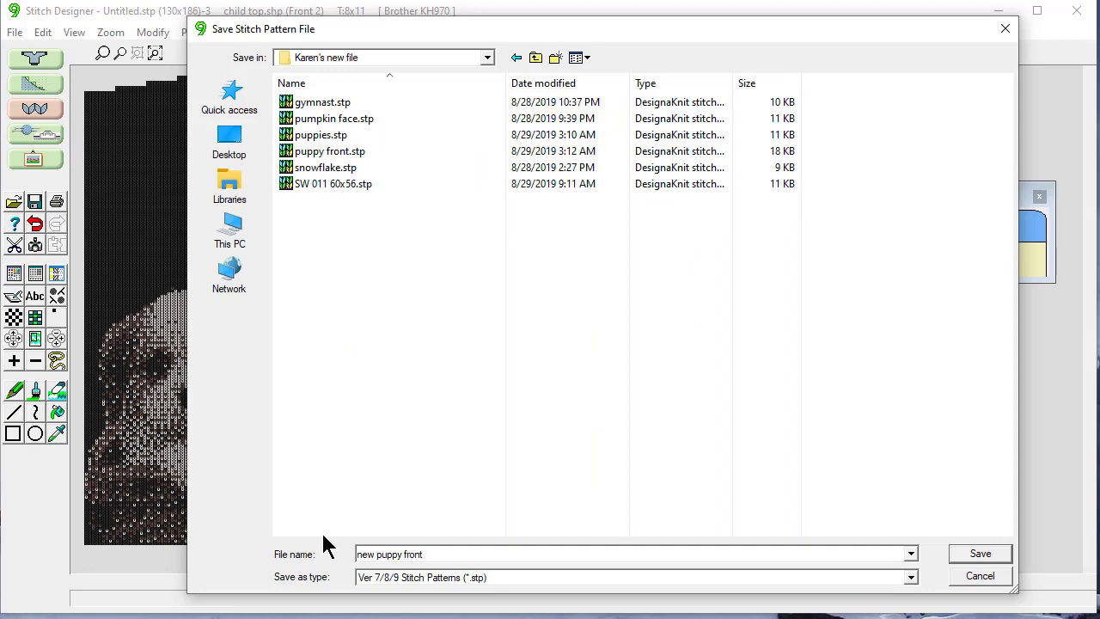
{"action": "left_click", "coordinate": [973, 557]}
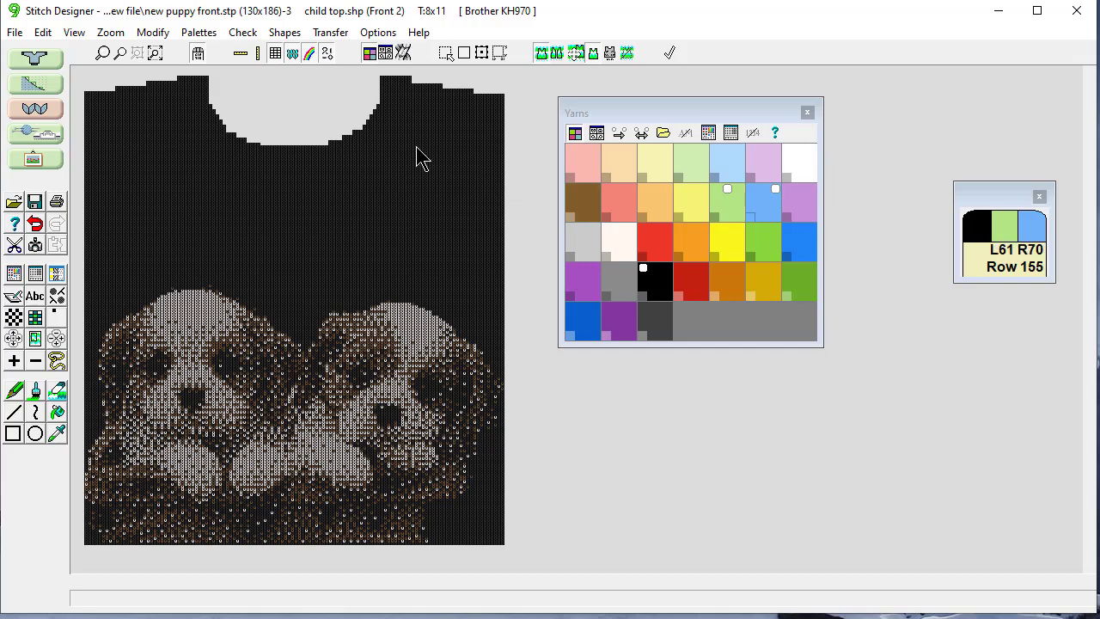
Back in Original Pattern Drafting, nudge the puppy motif within Front 2, then select Front 3.
{"action": "left_click", "coordinate": [32, 86]}
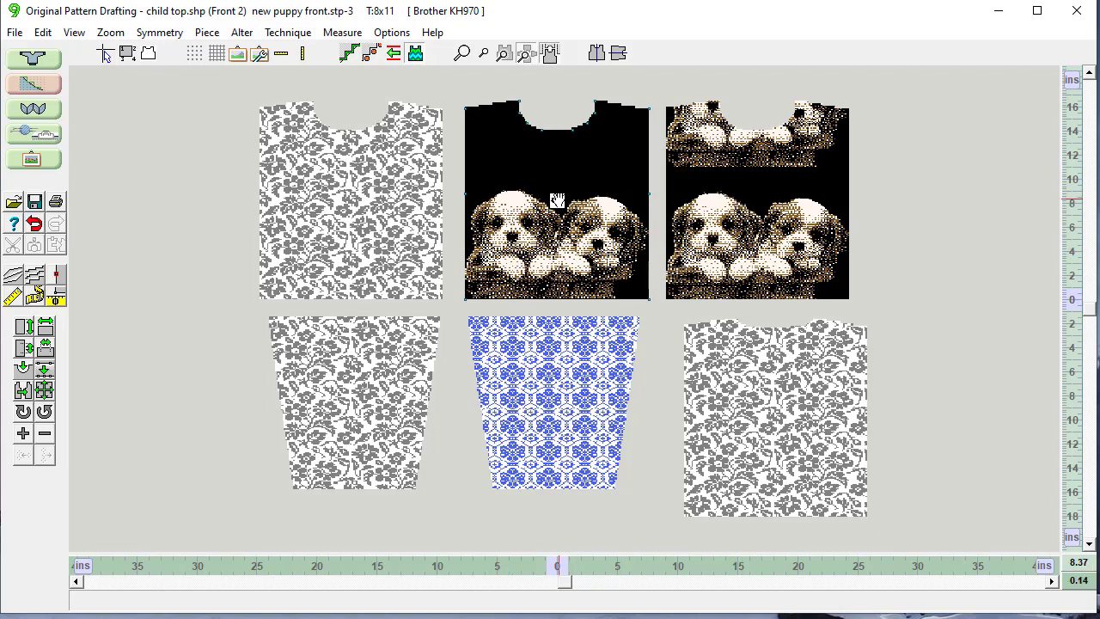
{"action": "left_click_drag", "start_coordinate": [558, 200], "coordinate": [558, 200]}
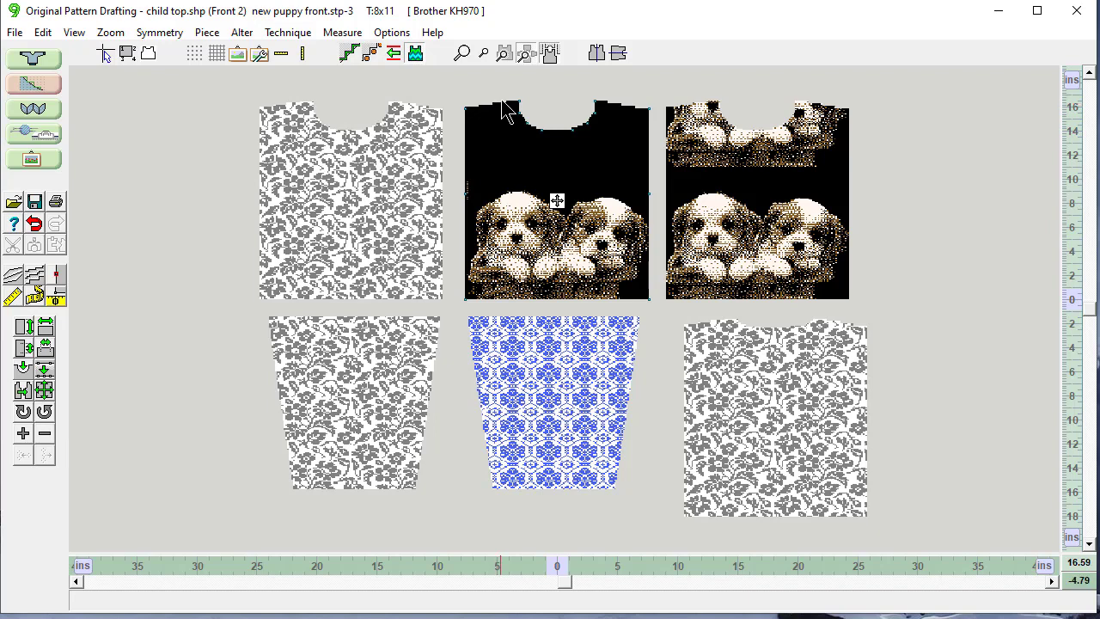
{"action": "left_click", "coordinate": [756, 200]}
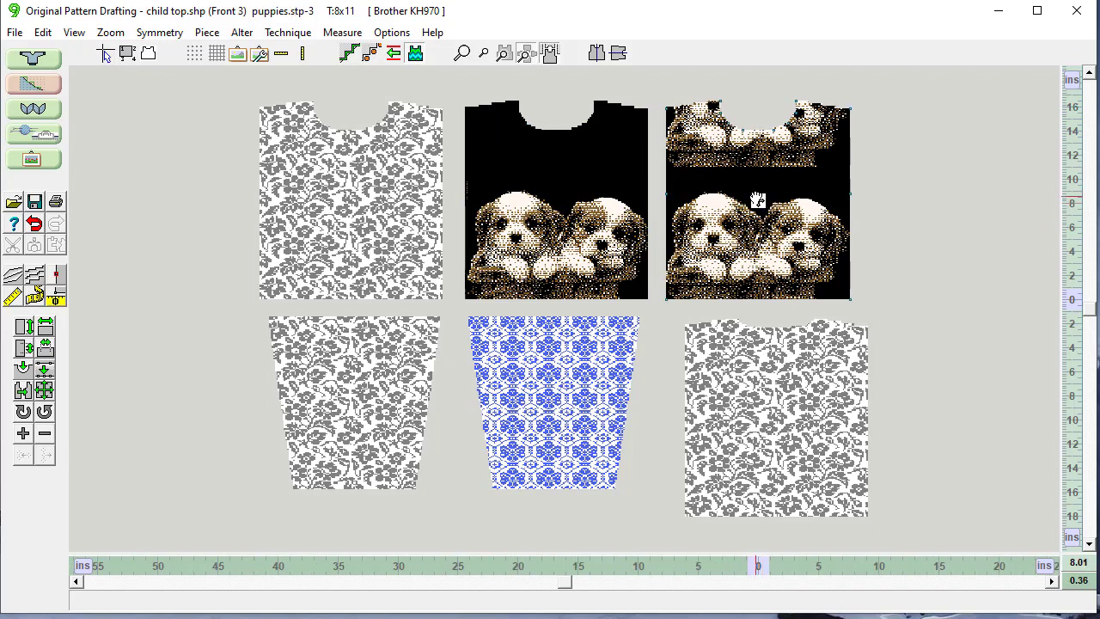
Assign ethnic.stp as the stitch pattern of the third front piece.
{"action": "double_click", "coordinate": [757, 200]}
{"action": "left_click", "coordinate": [137, 196]}
{"action": "scroll", "coordinate": [1080, 549], "scroll_direction": "down", "scroll_amount": 3}
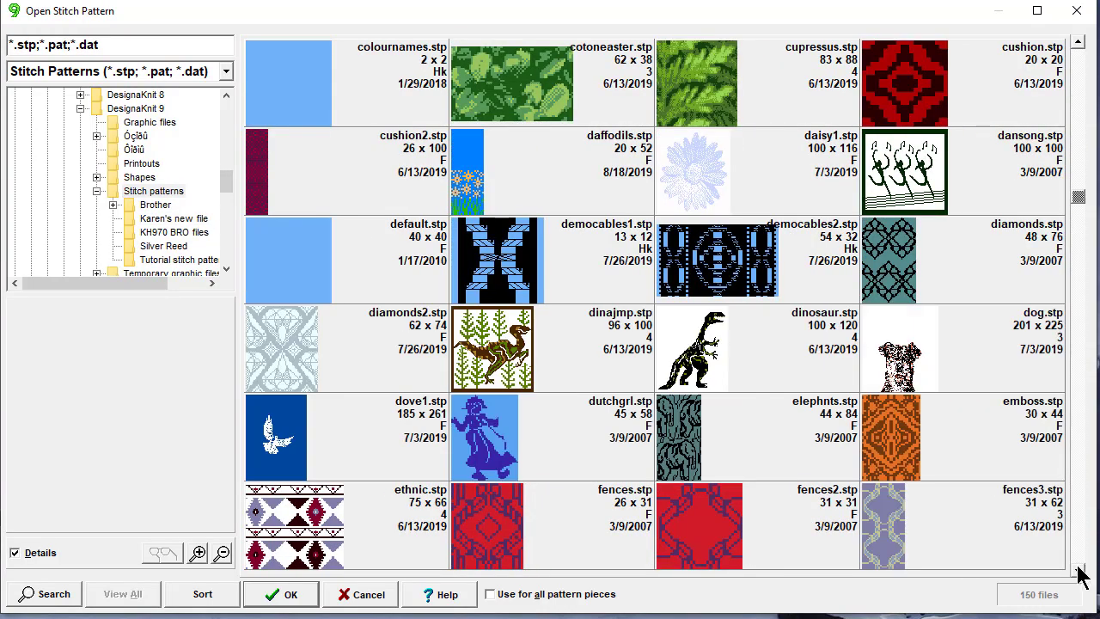
{"action": "scroll", "coordinate": [1081, 576], "scroll_direction": "down", "scroll_amount": 1}
{"action": "left_click", "coordinate": [299, 348]}
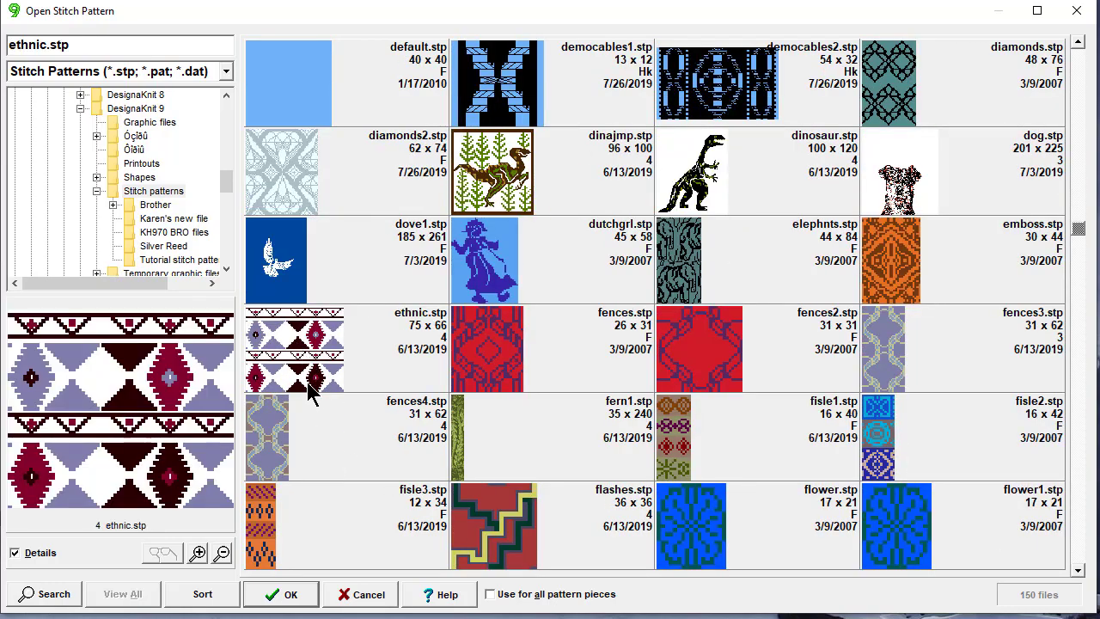
{"action": "left_click", "coordinate": [288, 593]}
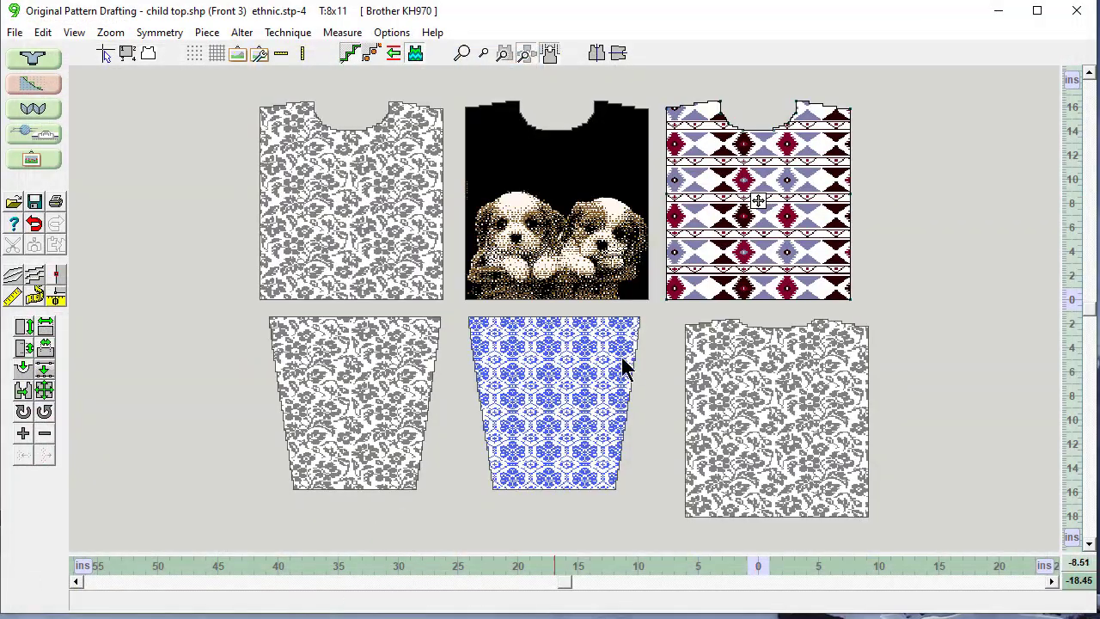
Give the left sleeve the ethnic.stp pattern in place of snowflake.
{"action": "left_click", "coordinate": [569, 381]}
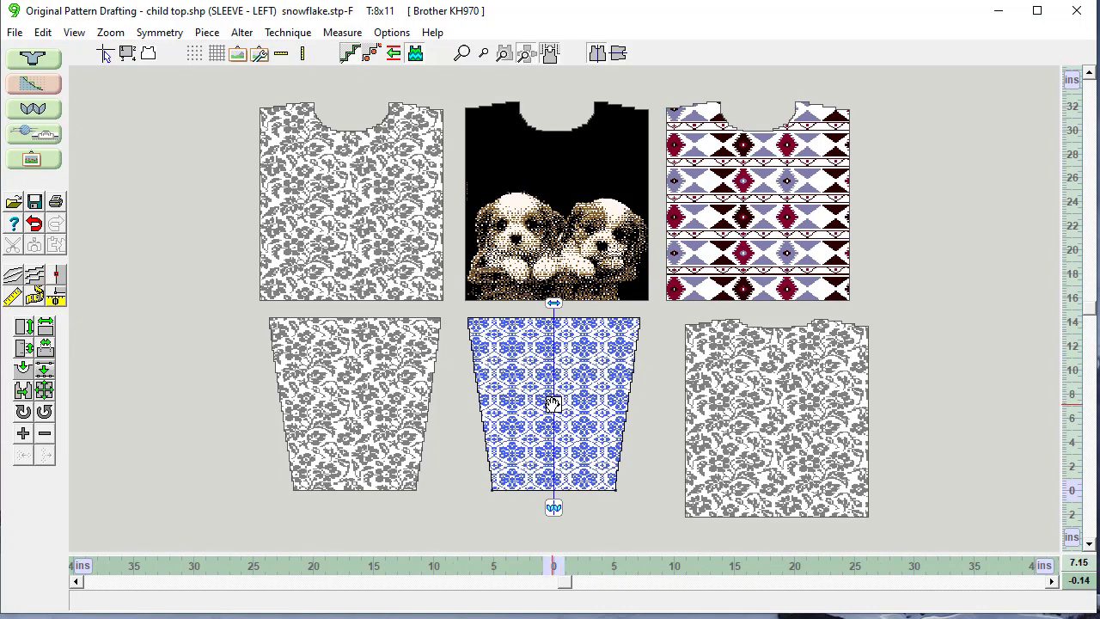
{"action": "double_click", "coordinate": [556, 416]}
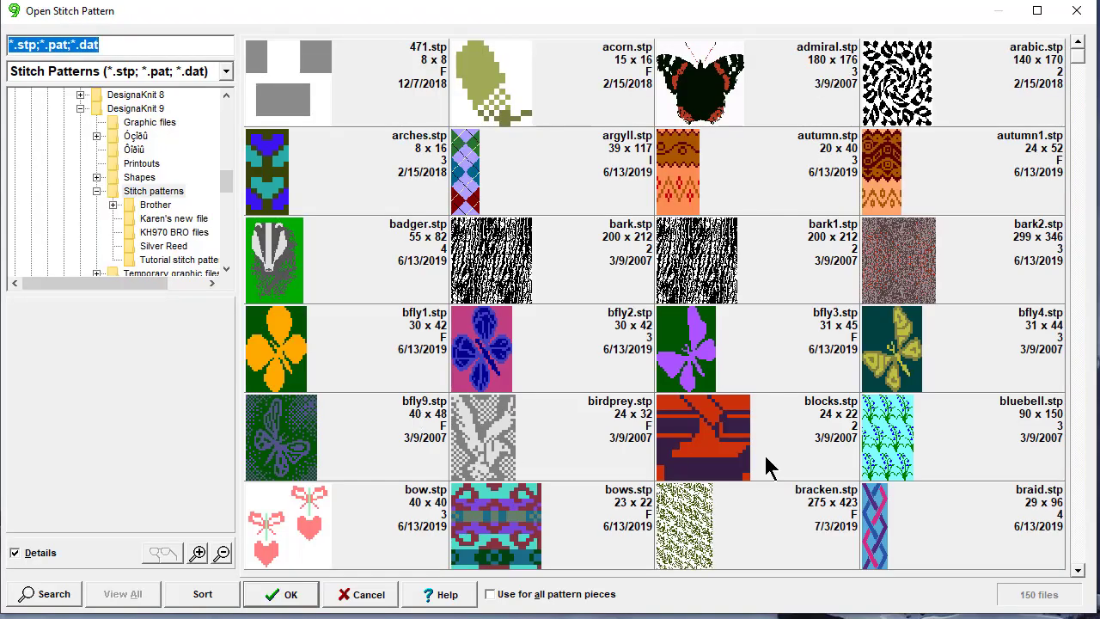
{"action": "scroll", "coordinate": [1080, 550], "scroll_direction": "down", "scroll_amount": 9}
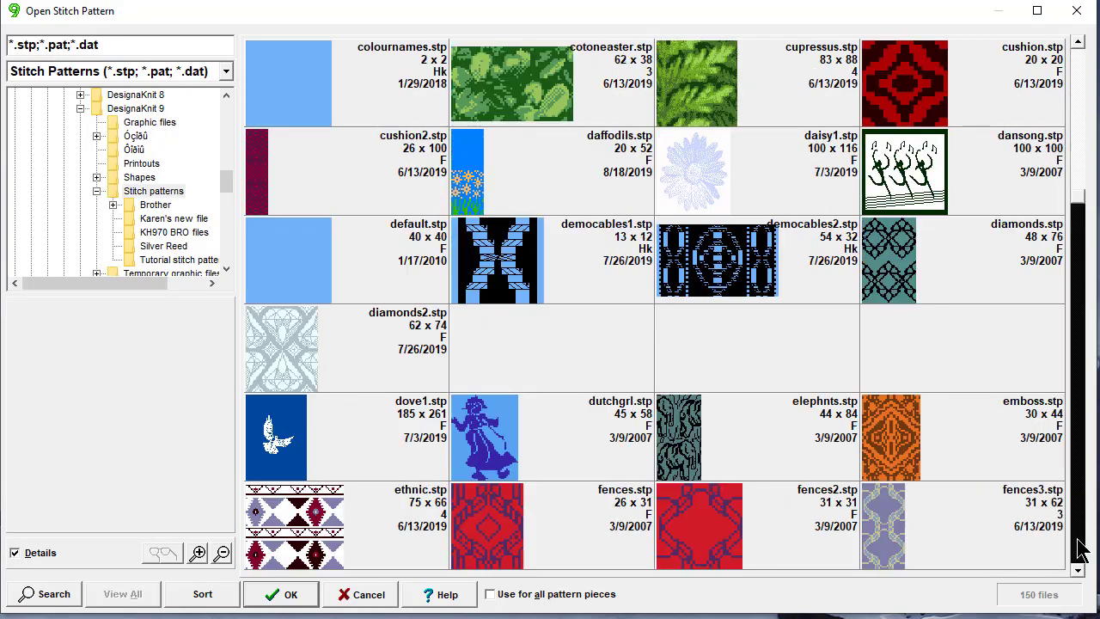
{"action": "left_click", "coordinate": [297, 524]}
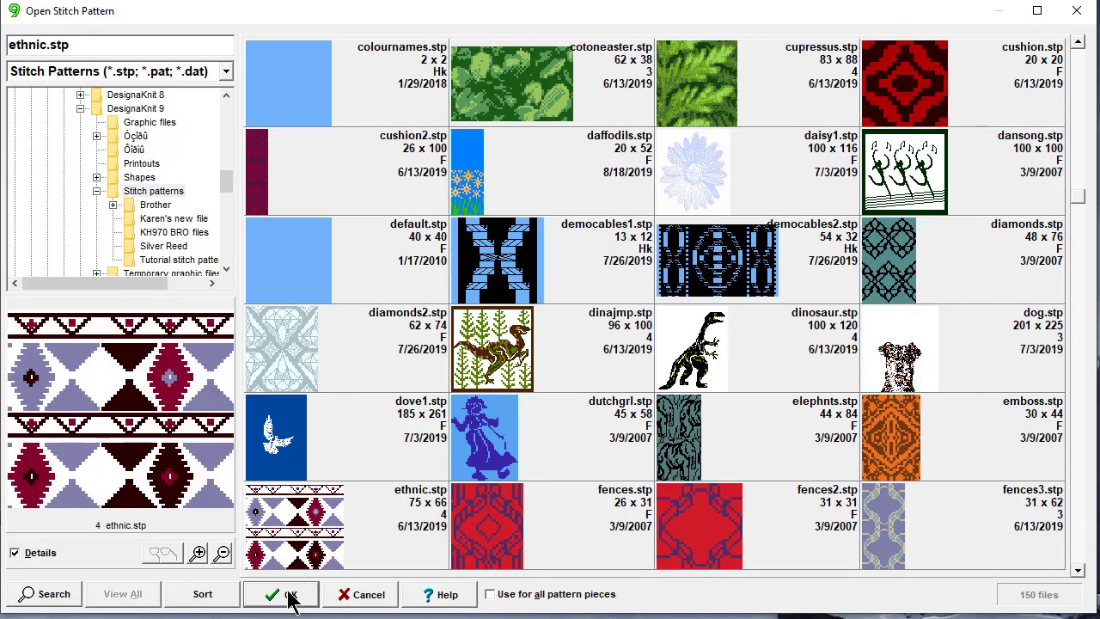
{"action": "left_click", "coordinate": [284, 592]}
Move the sleeve right, set the floral piece beside the lower-left piece, and zoom onto the sleeve.
{"action": "left_click_drag", "start_coordinate": [530, 417], "coordinate": [887, 253]}
{"action": "left_click_drag", "start_coordinate": [694, 401], "coordinate": [491, 400]}
{"action": "left_click", "coordinate": [504, 55]}
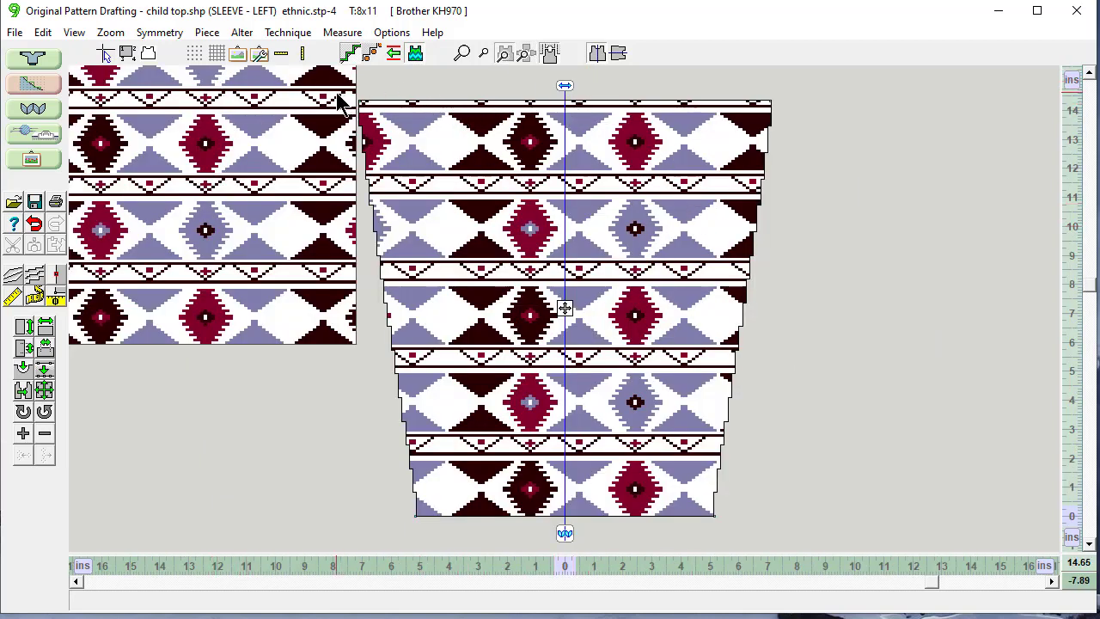
{"action": "left_click", "coordinate": [1090, 74]}
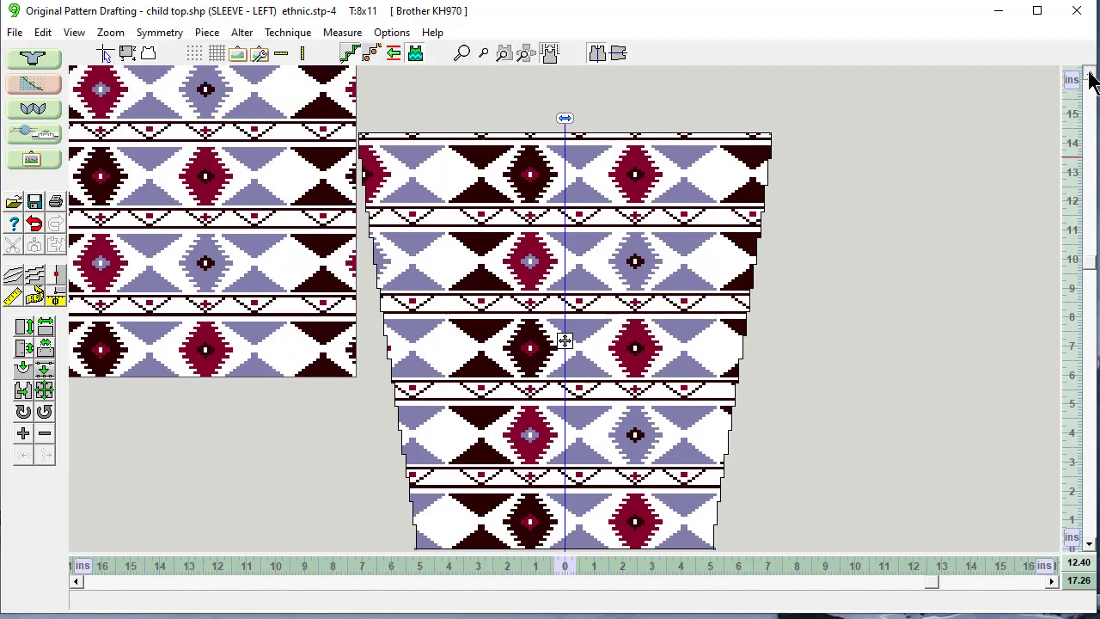
{"action": "left_click", "coordinate": [1089, 74]}
{"action": "left_click", "coordinate": [1090, 74]}
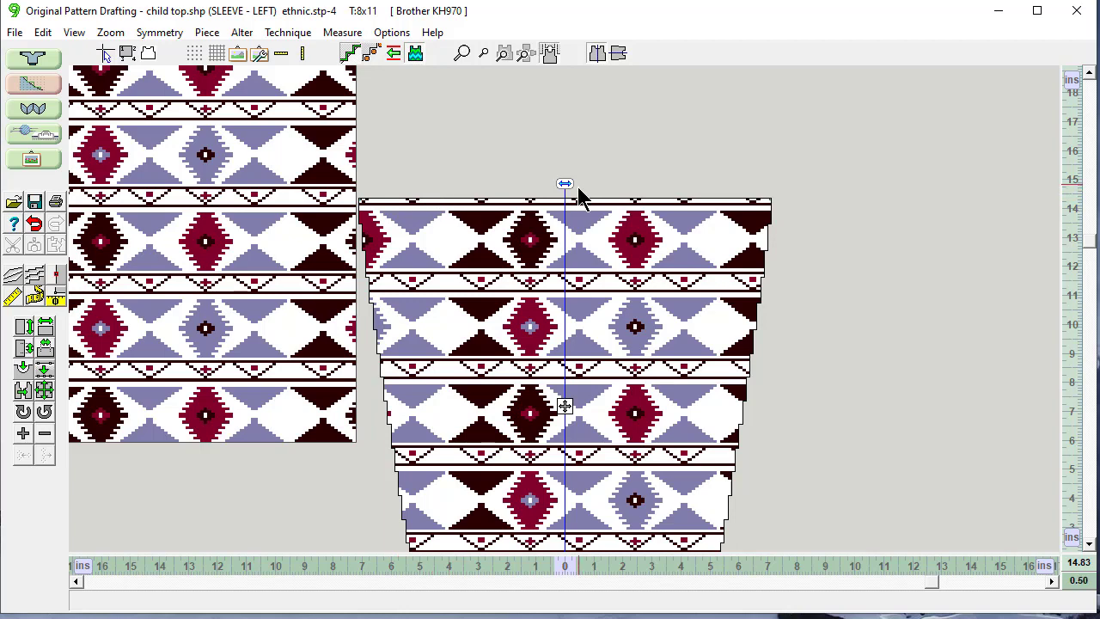
Show plain outlines and add a new point on Front 3's side edge.
{"action": "left_click", "coordinate": [415, 54]}
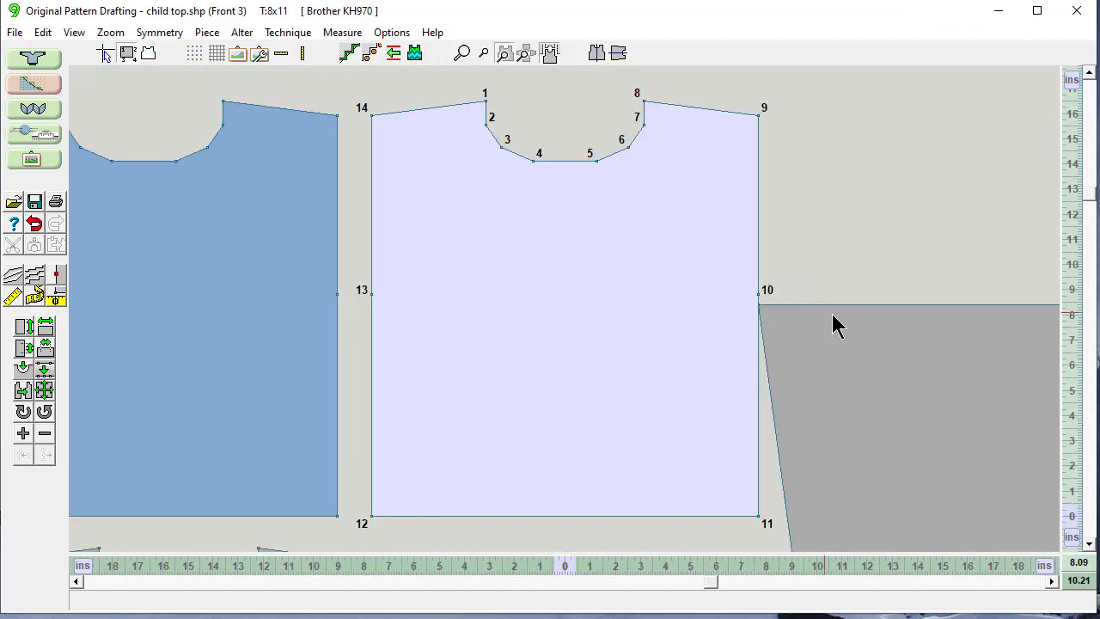
{"action": "left_click", "coordinate": [835, 322]}
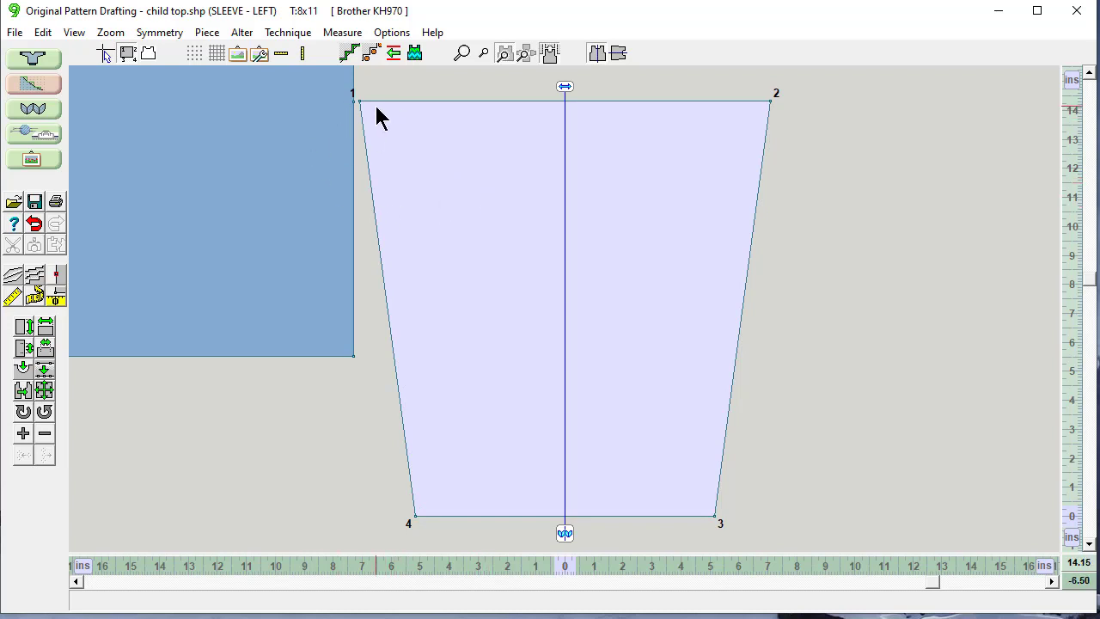
{"action": "left_click", "coordinate": [197, 153]}
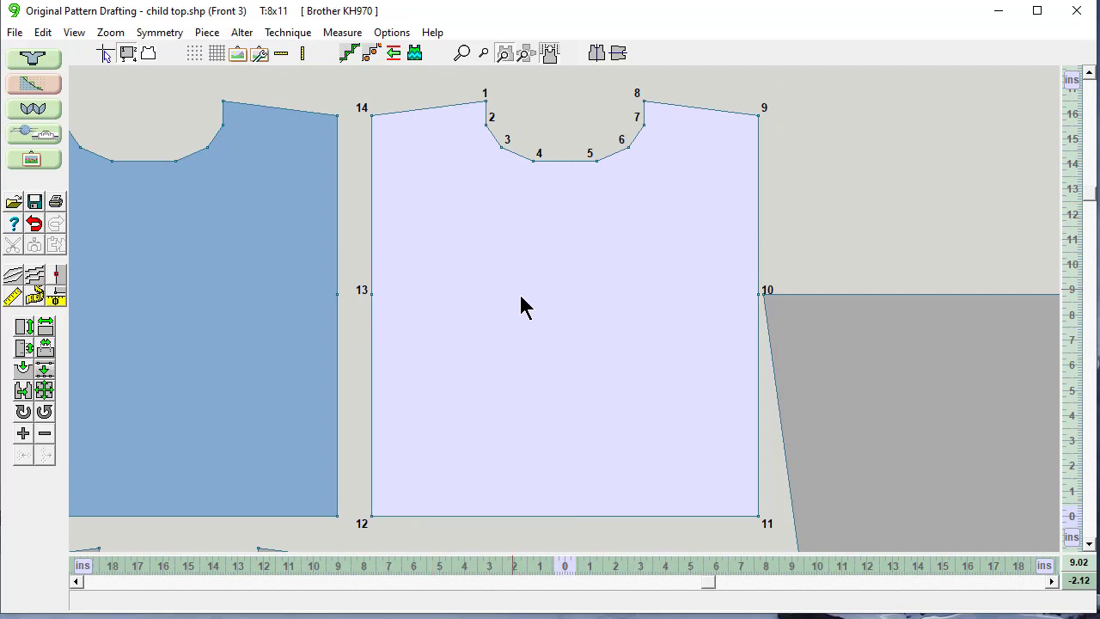
{"action": "left_click", "coordinate": [24, 434]}
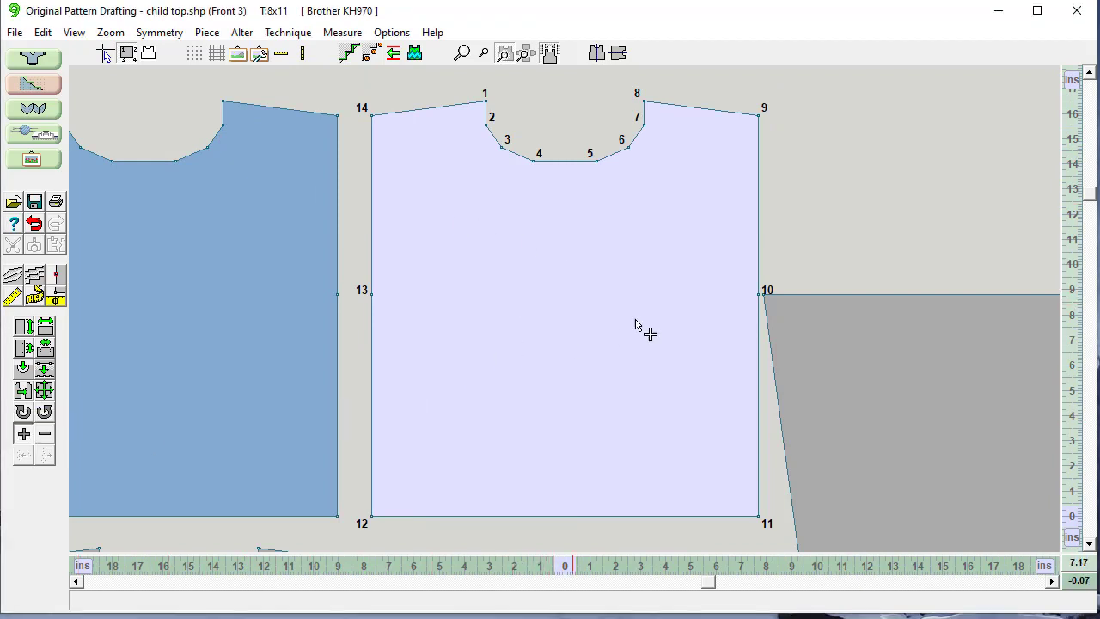
{"action": "left_click", "coordinate": [739, 279]}
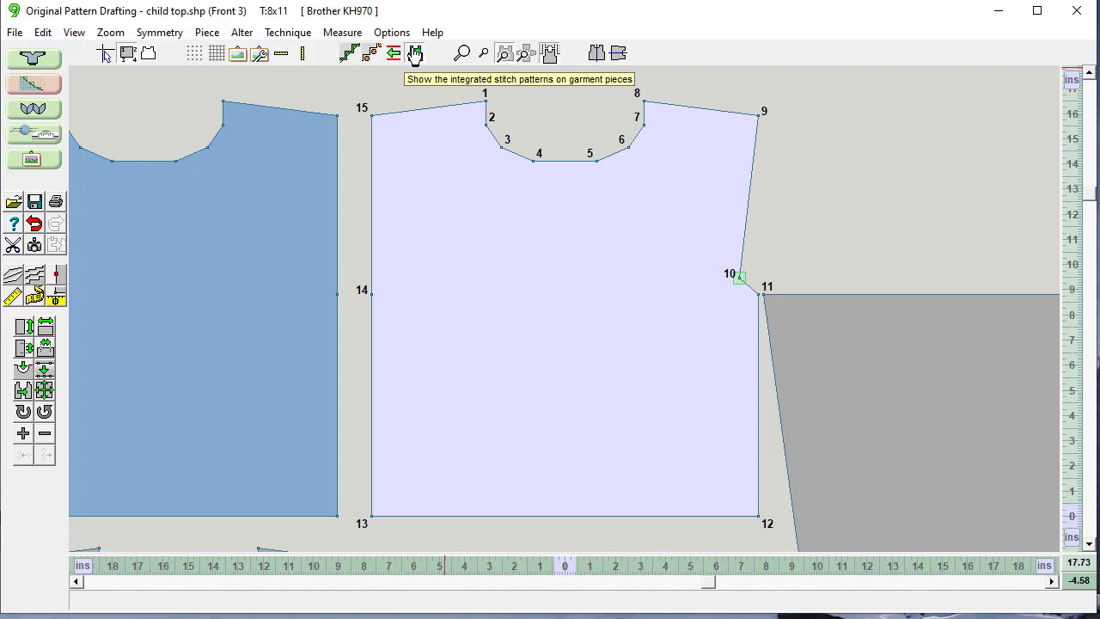
Drag the sleeve so its top corner meets point 11 on Front 3.
{"action": "left_click", "coordinate": [415, 54]}
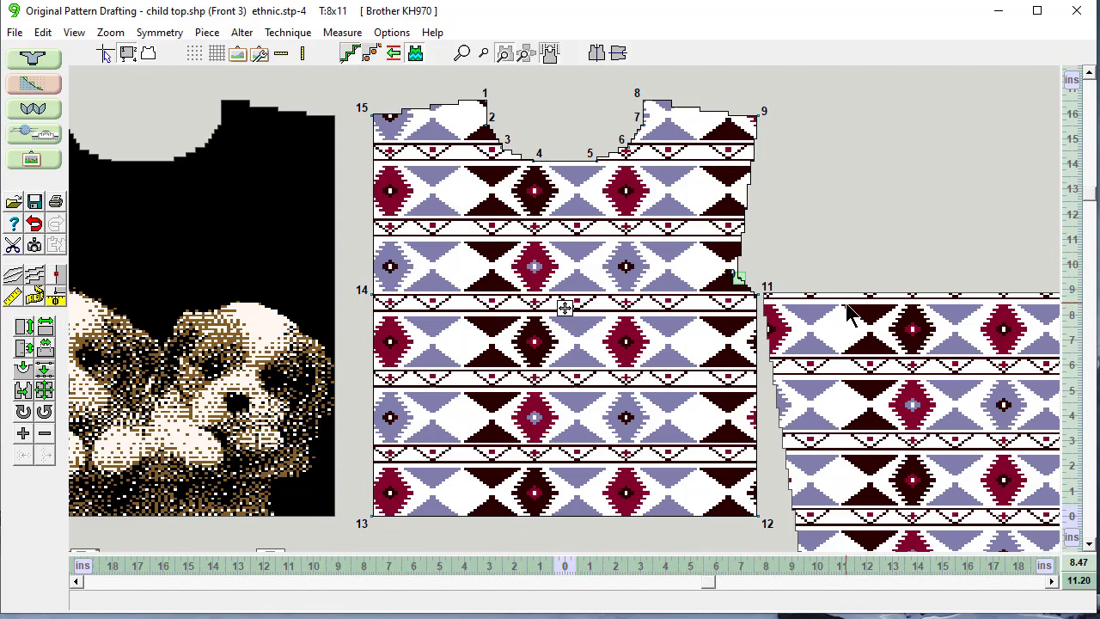
{"action": "left_click", "coordinate": [416, 53]}
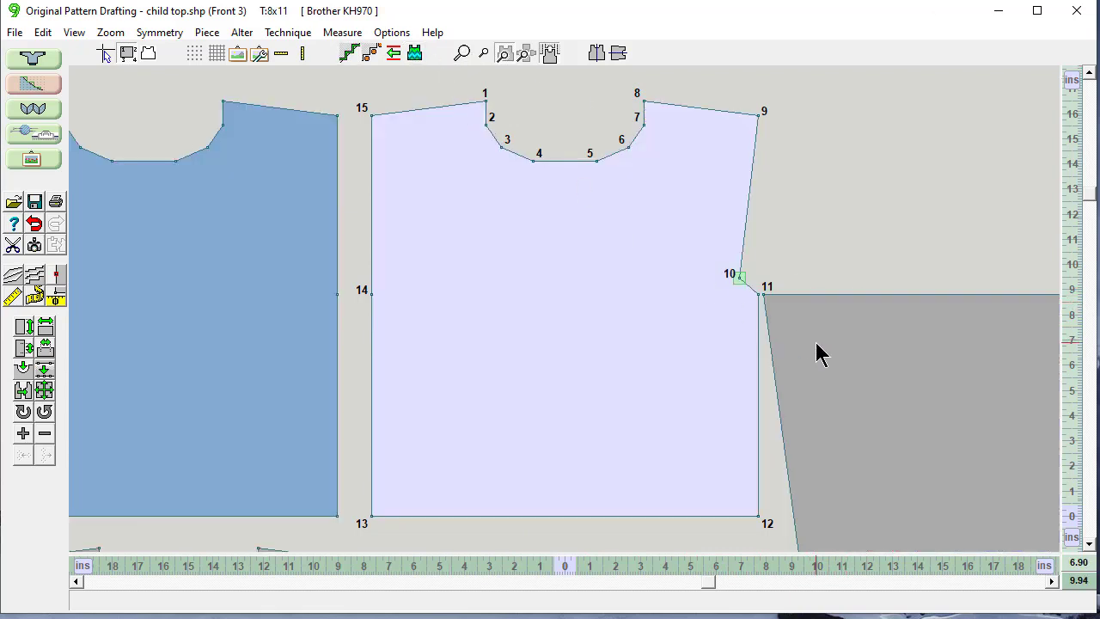
{"action": "left_click_drag", "start_coordinate": [825, 331], "coordinate": [780, 320]}
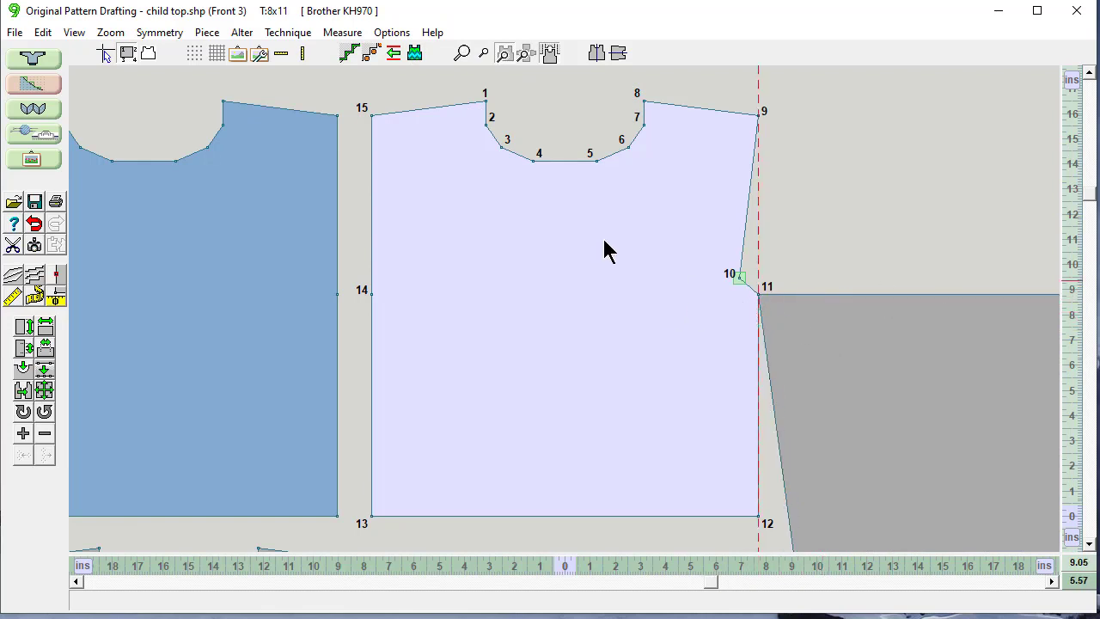
With patterns shown, shift the left sleeve's ethnic pattern so its diamond motifs straddle the centre line.
{"action": "left_click", "coordinate": [415, 54]}
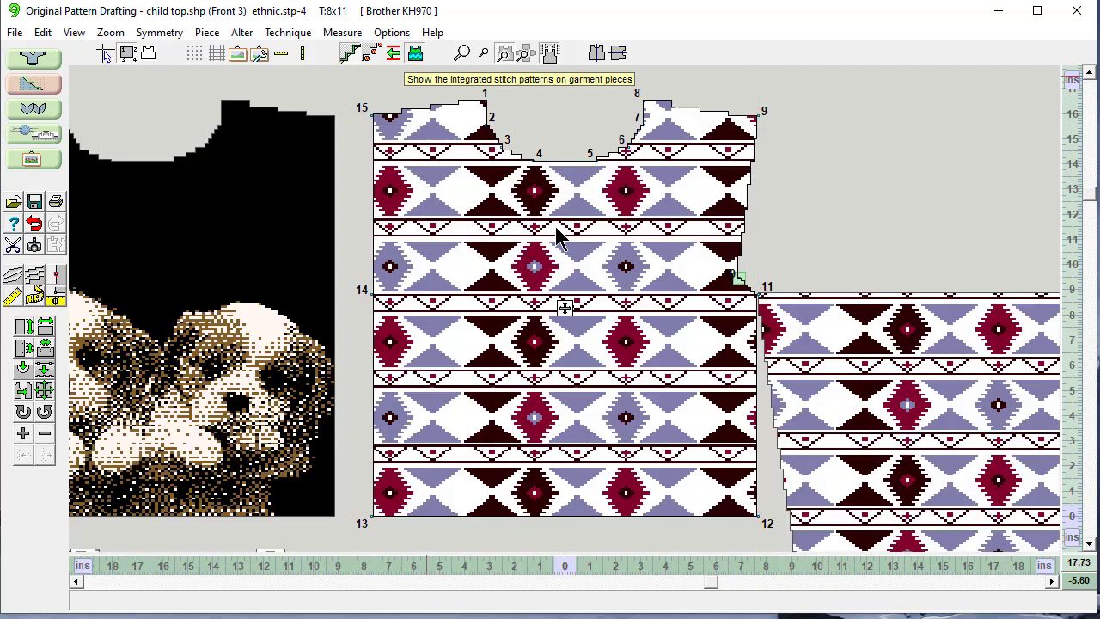
{"action": "left_click", "coordinate": [1088, 547]}
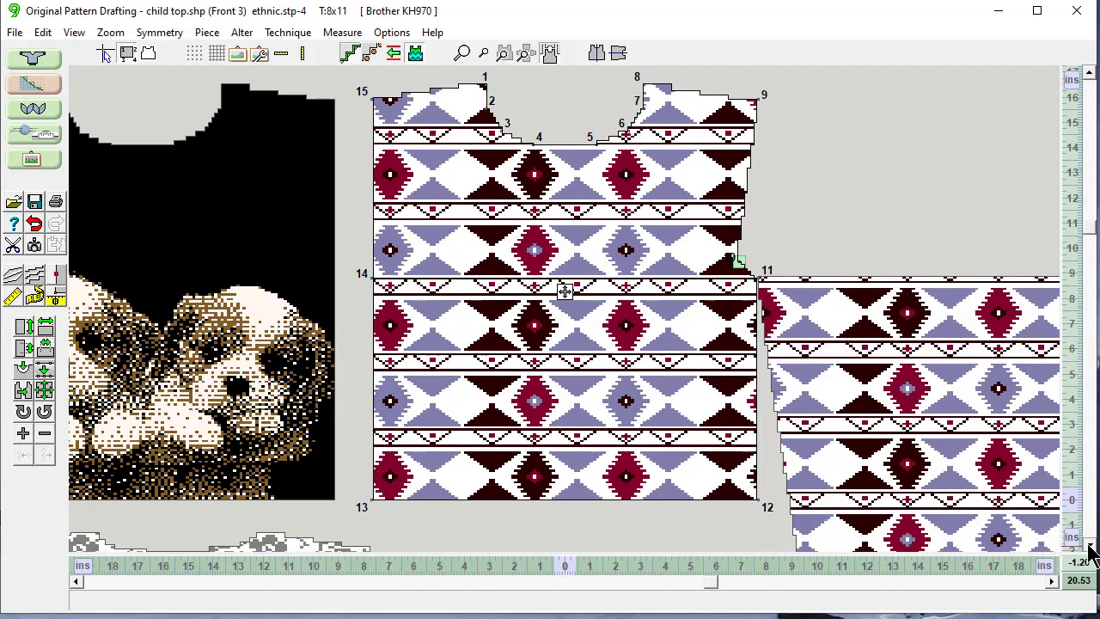
{"action": "scroll", "coordinate": [1091, 409], "scroll_direction": "down", "scroll_amount": 4}
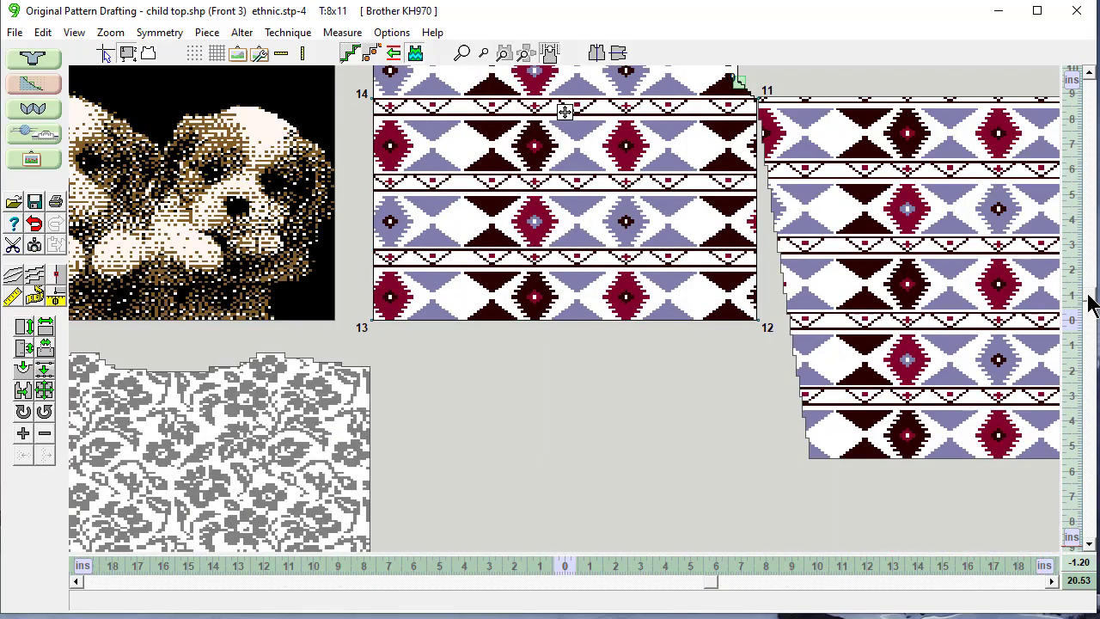
{"action": "scroll", "coordinate": [1091, 290], "scroll_direction": "up", "scroll_amount": 3}
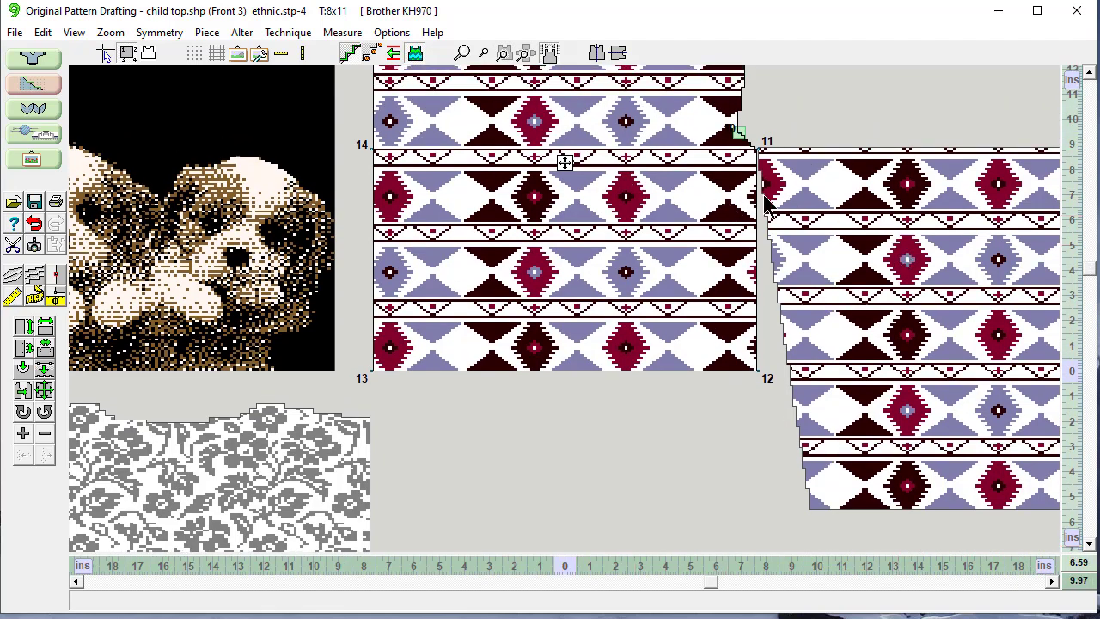
{"action": "left_click", "coordinate": [961, 274]}
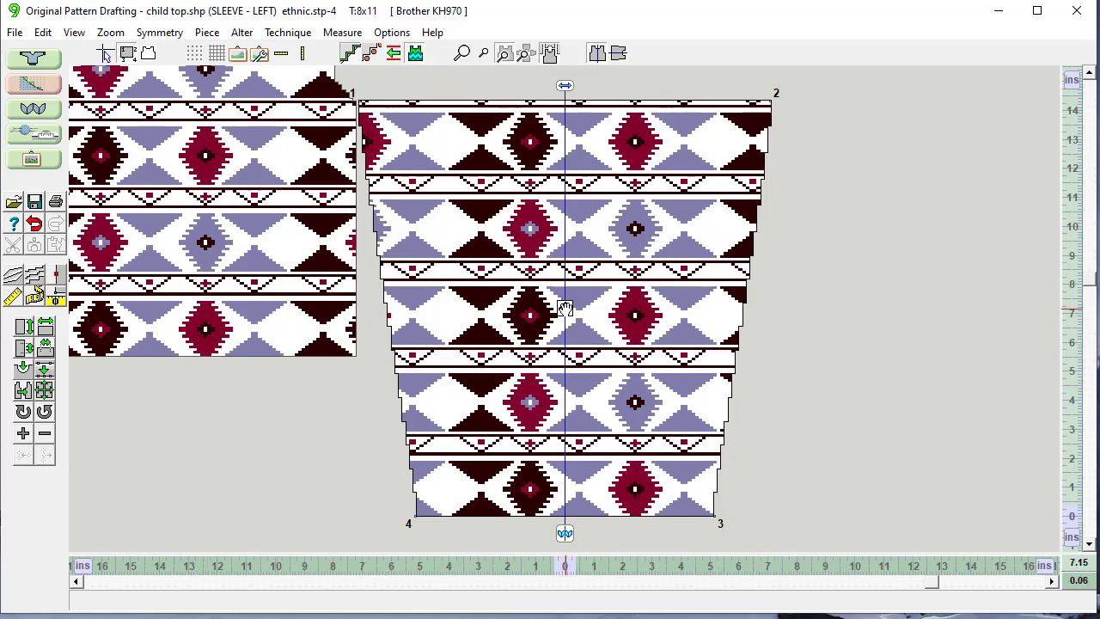
{"action": "left_click_drag", "start_coordinate": [565, 308], "coordinate": [575, 236]}
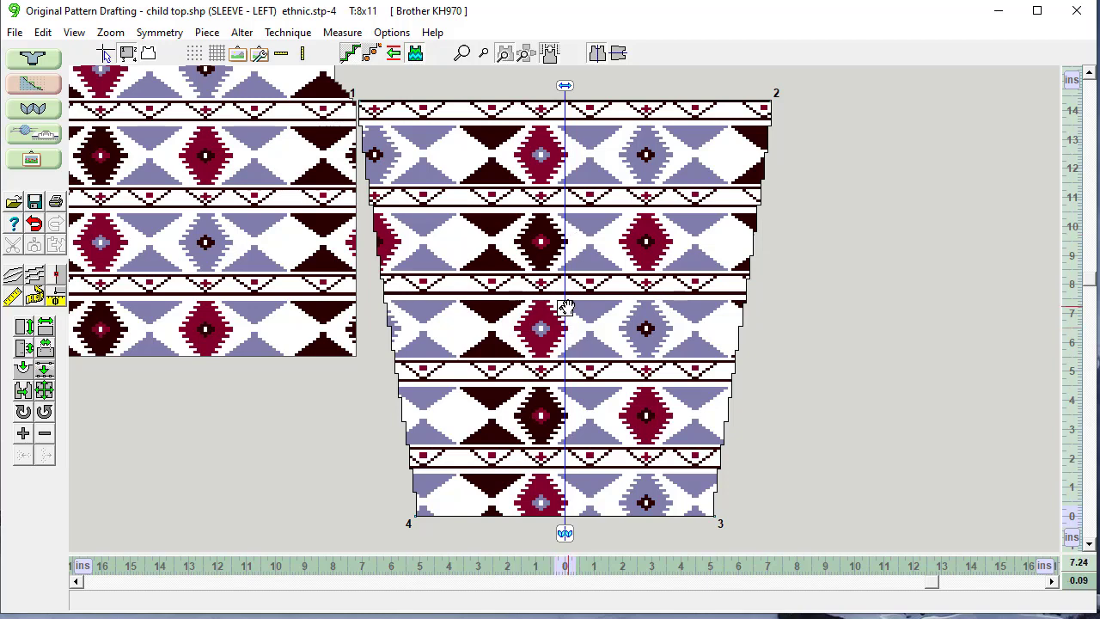
{"action": "left_click_drag", "start_coordinate": [566, 306], "coordinate": [566, 307]}
{"action": "left_click_drag", "start_coordinate": [566, 307], "coordinate": [566, 306]}
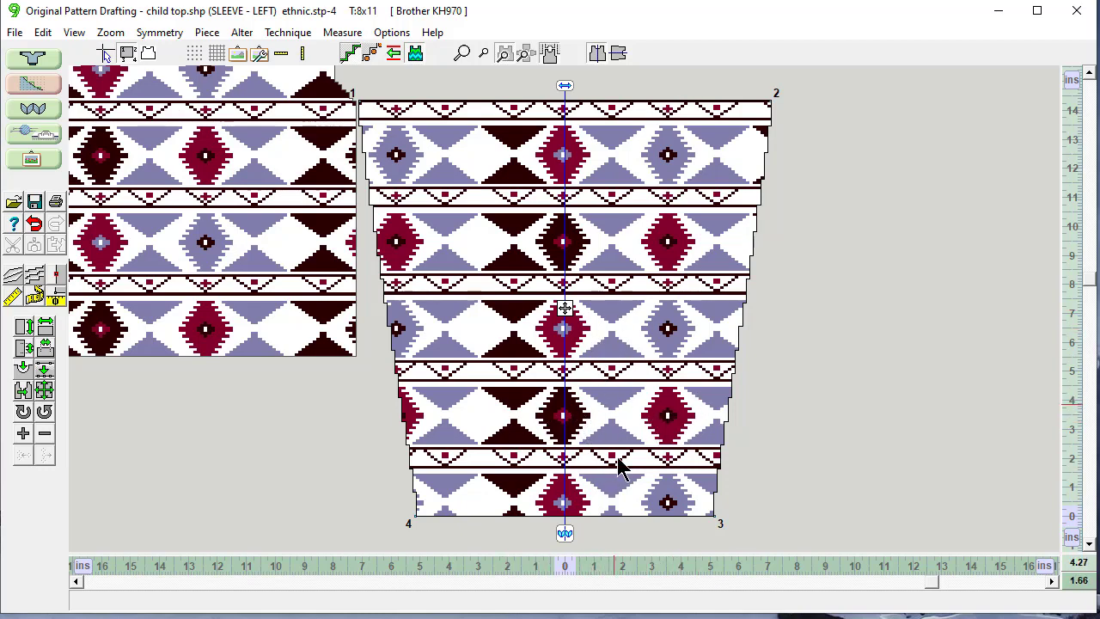
{"action": "left_click_drag", "start_coordinate": [565, 308], "coordinate": [565, 310]}
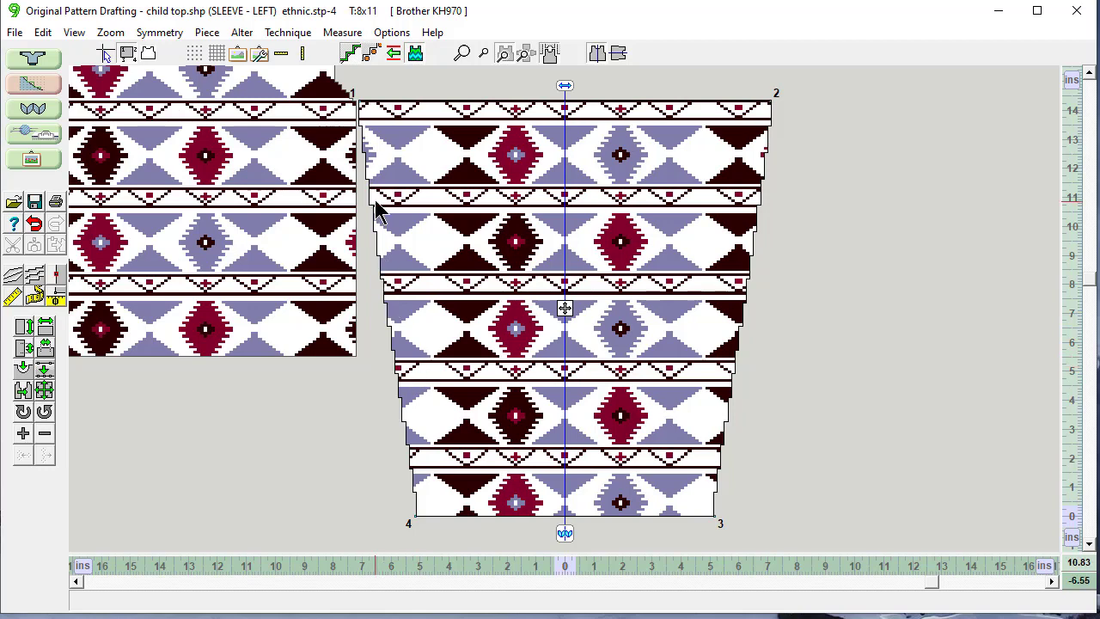
With patterns hidden, delete point 10 from Front 3's side edge, then redisplay the patterns.
{"action": "left_click", "coordinate": [526, 55]}
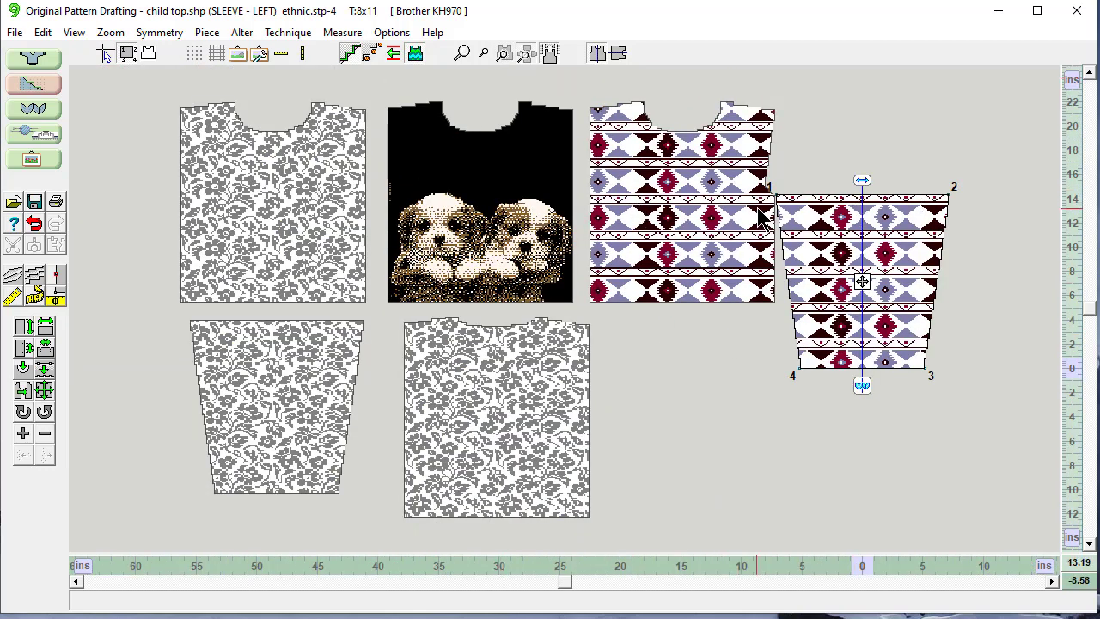
{"action": "left_click", "coordinate": [417, 55]}
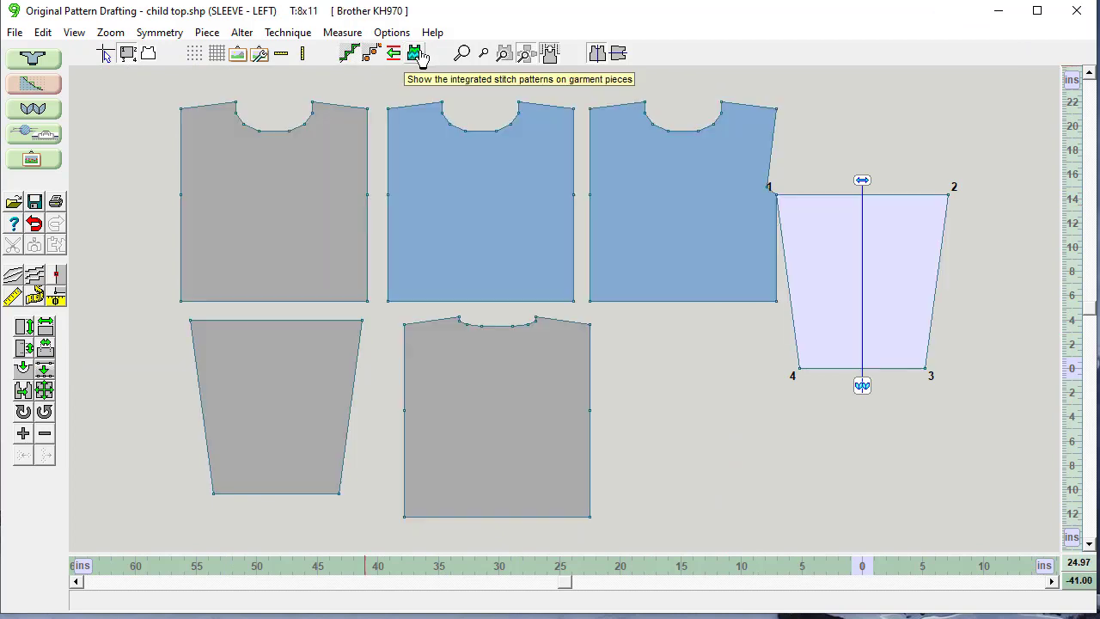
{"action": "left_click", "coordinate": [705, 210]}
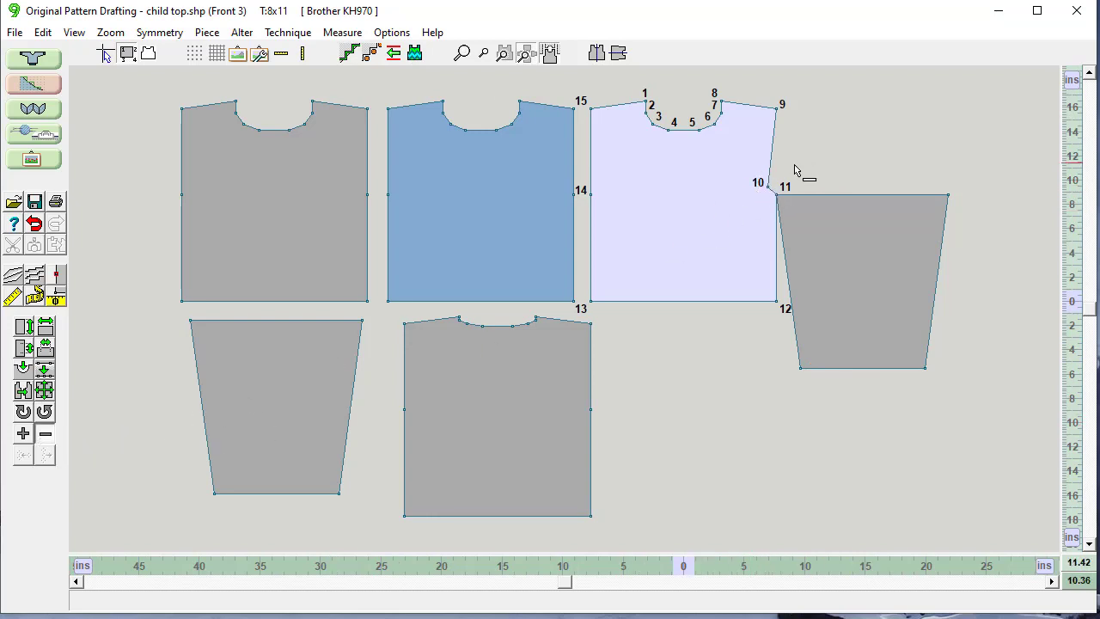
{"action": "left_click", "coordinate": [767, 190]}
{"action": "left_click", "coordinate": [45, 433]}
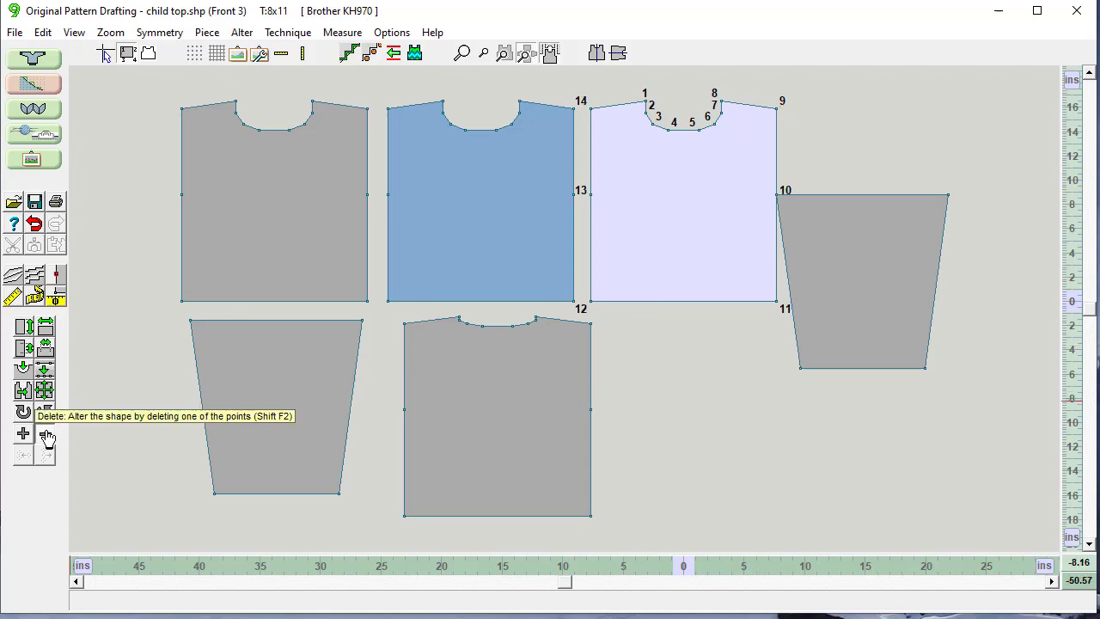
{"action": "left_click", "coordinate": [415, 54]}
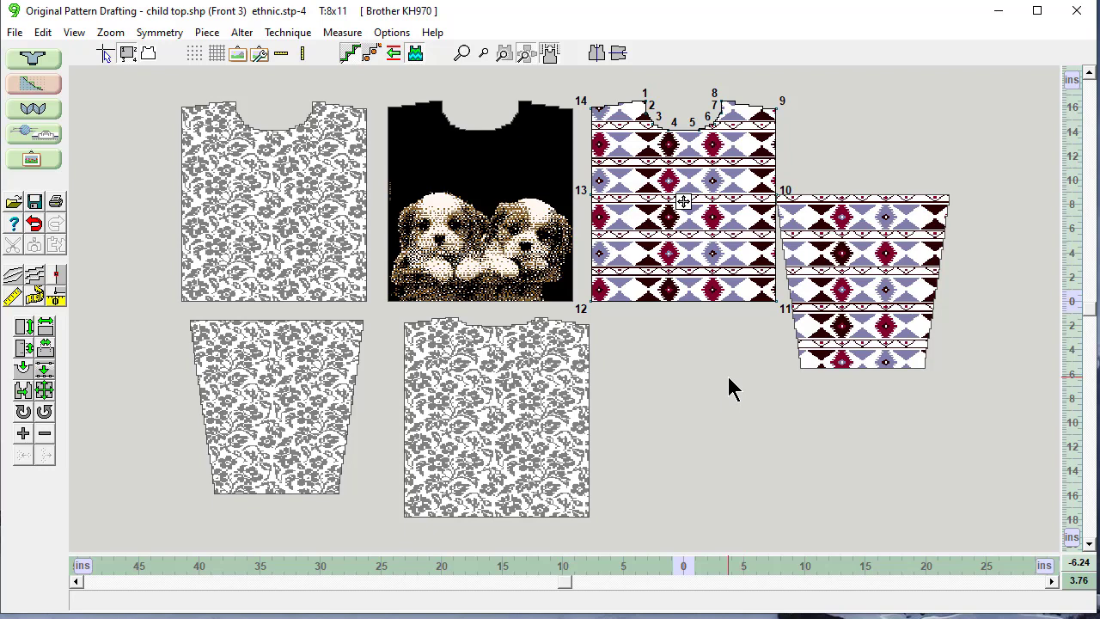
Integrate ethnic, new puppy front and floral patterns into all pieces, then save child top.shp.
{"action": "left_click", "coordinate": [15, 31]}
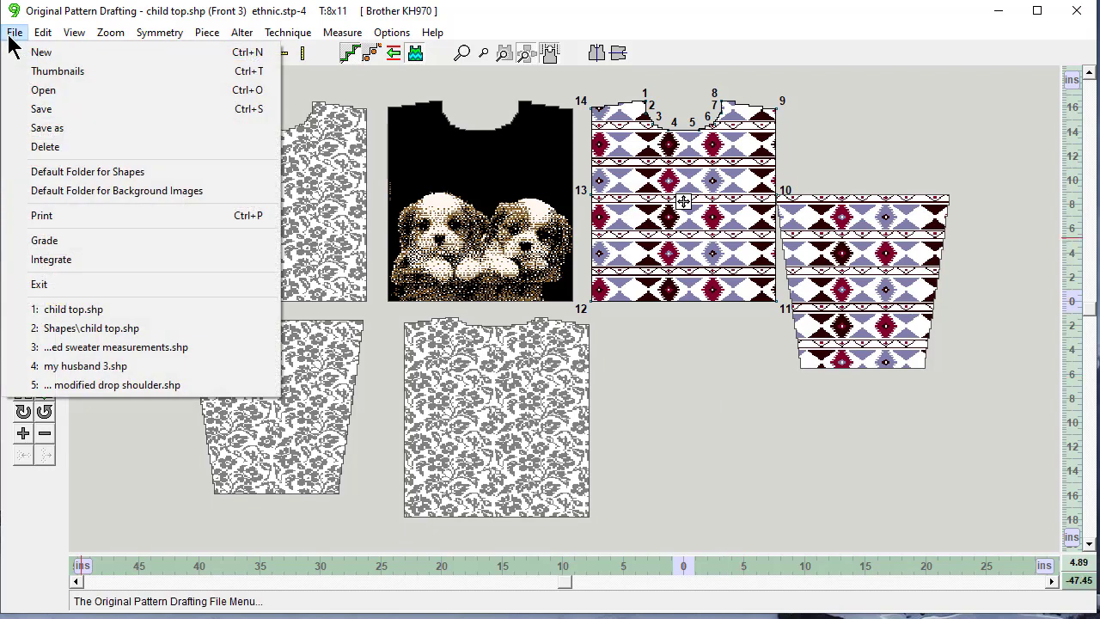
{"action": "left_click", "coordinate": [47, 259]}
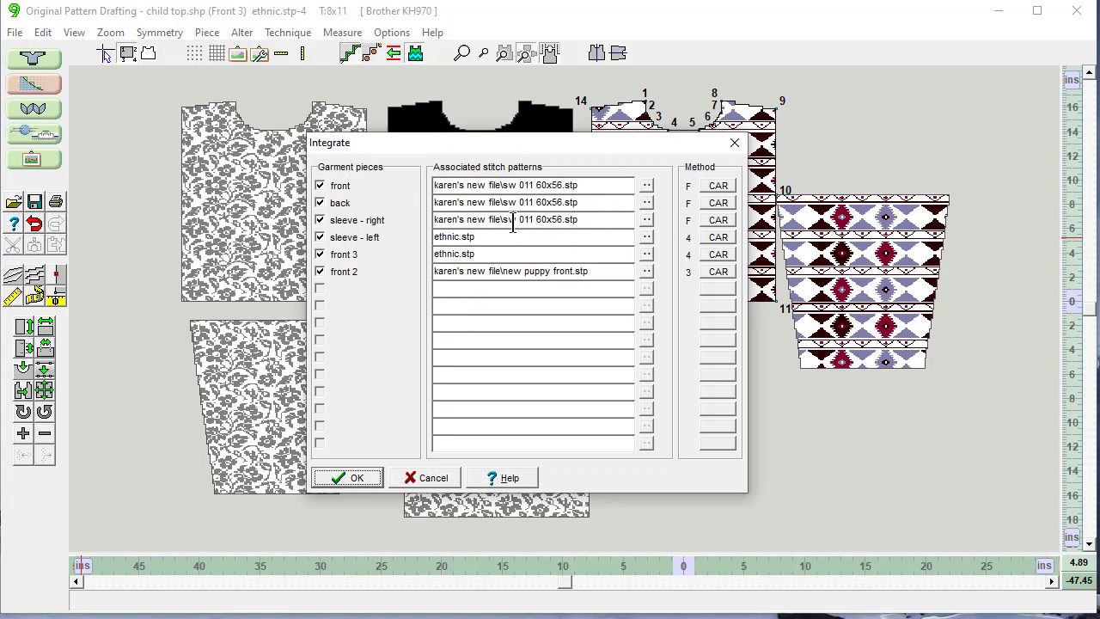
{"action": "left_click_drag", "start_coordinate": [548, 144], "coordinate": [410, 91]}
{"action": "left_click", "coordinate": [204, 409]}
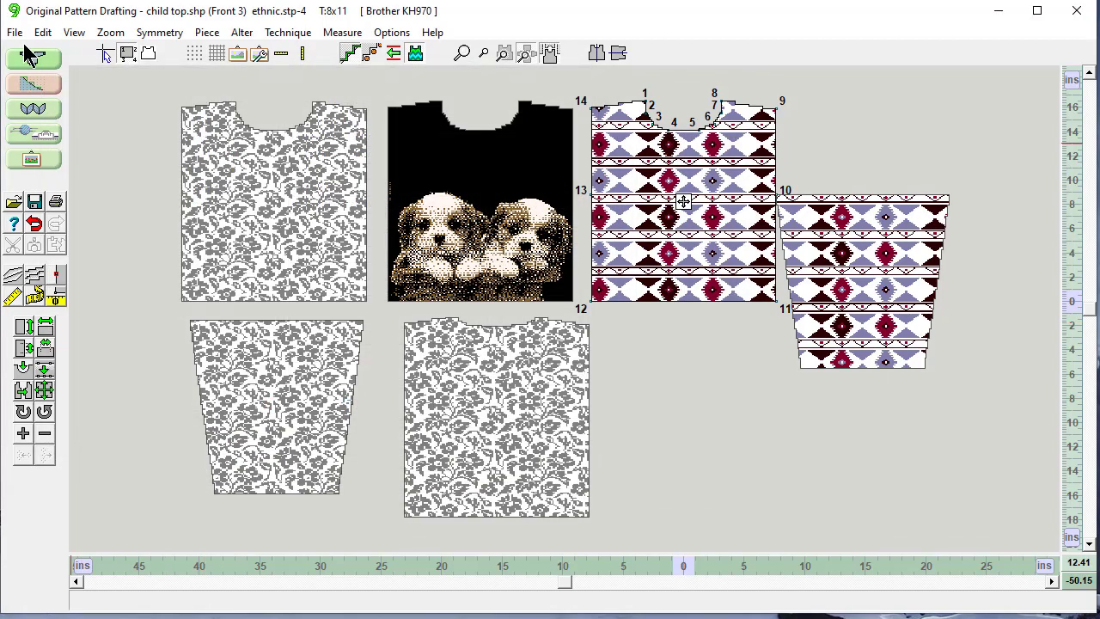
{"action": "left_click", "coordinate": [17, 33]}
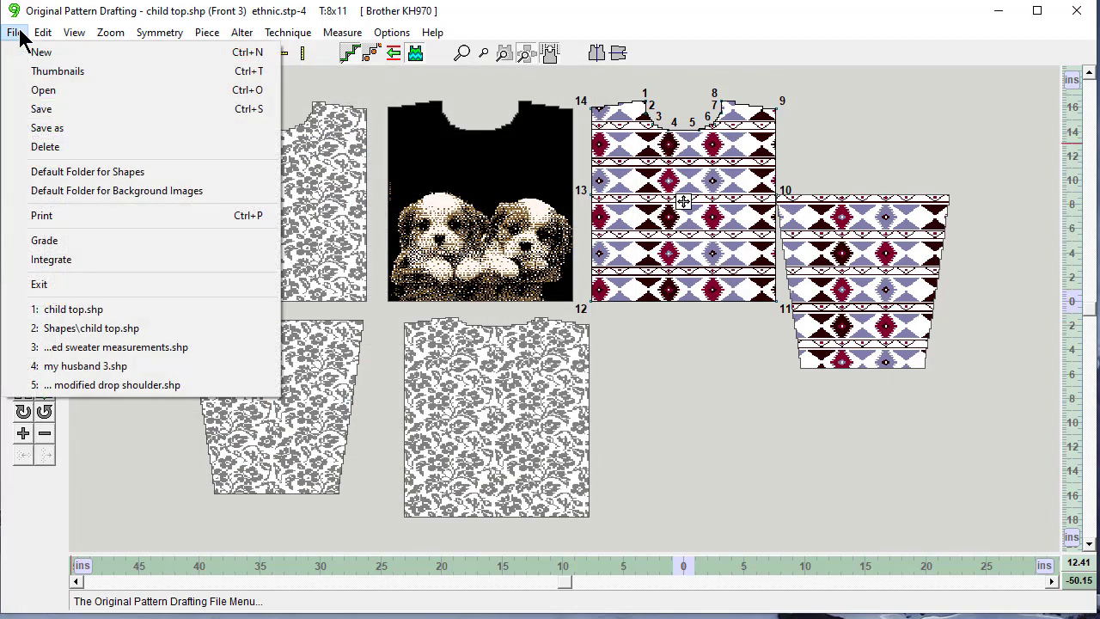
{"action": "left_click", "coordinate": [36, 110]}
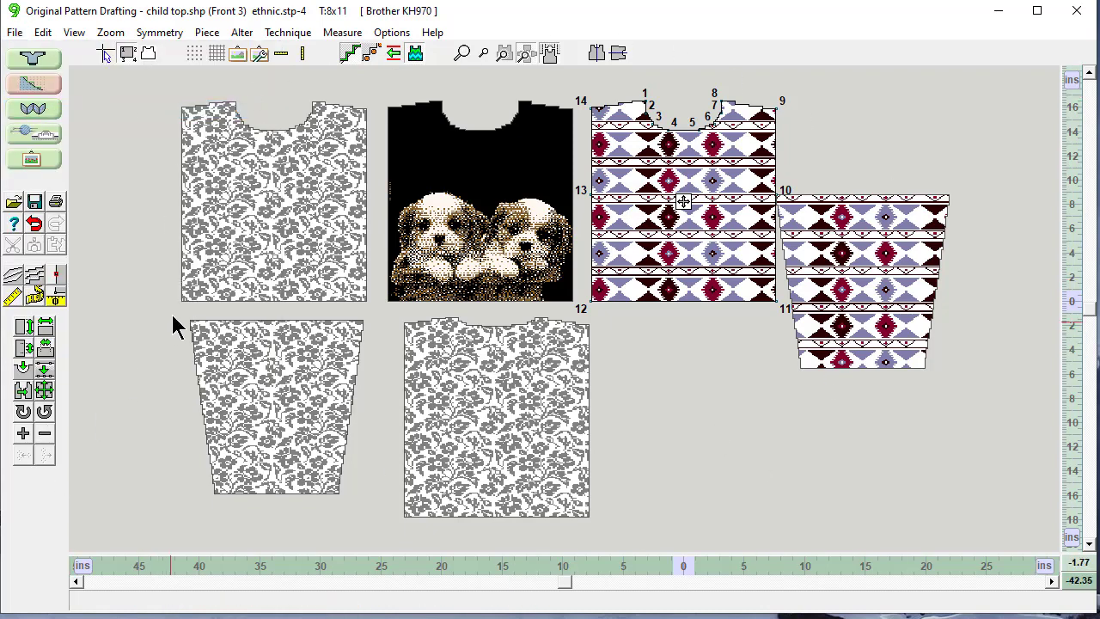
Open the child's sleeveless.shp vest shape, whose fronts carry the sheep.stp picture.
{"action": "left_click", "coordinate": [14, 202]}
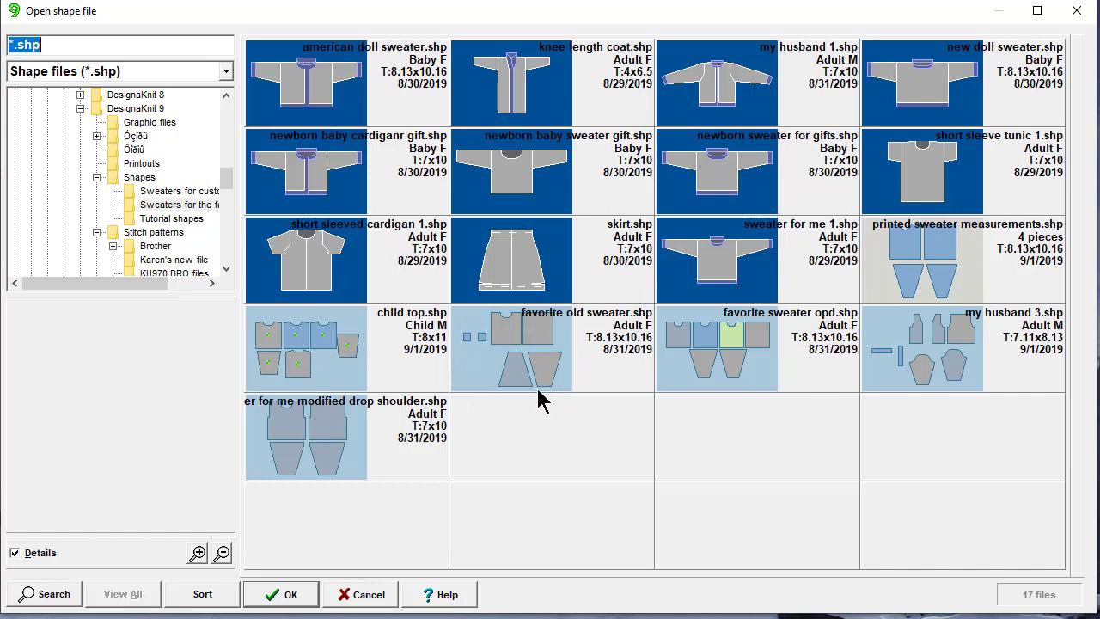
{"action": "left_click", "coordinate": [135, 179]}
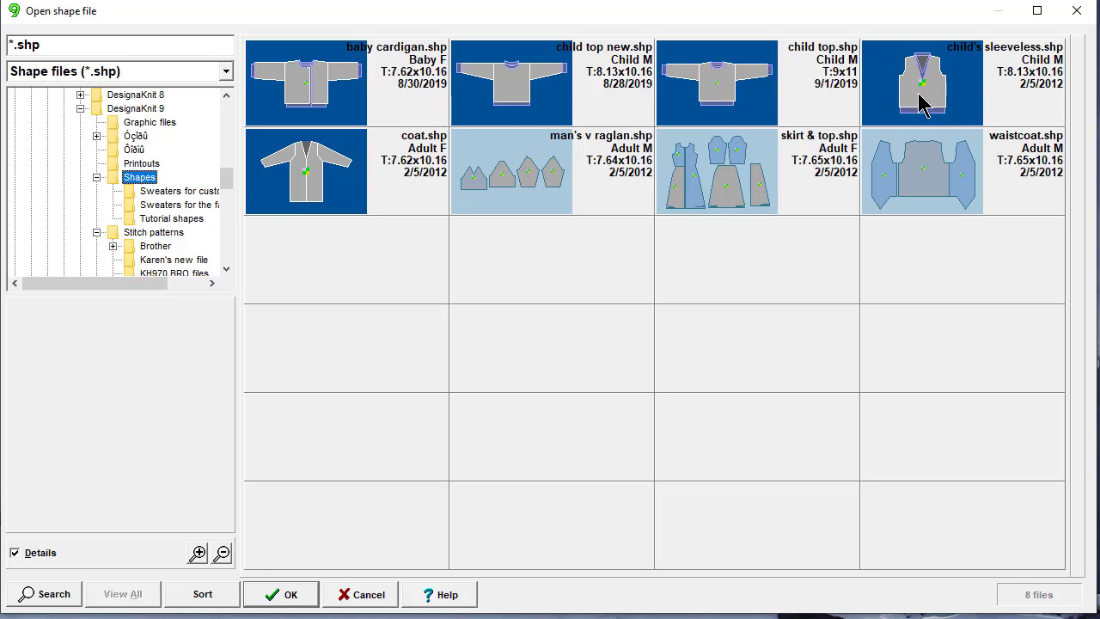
{"action": "left_click", "coordinate": [919, 101]}
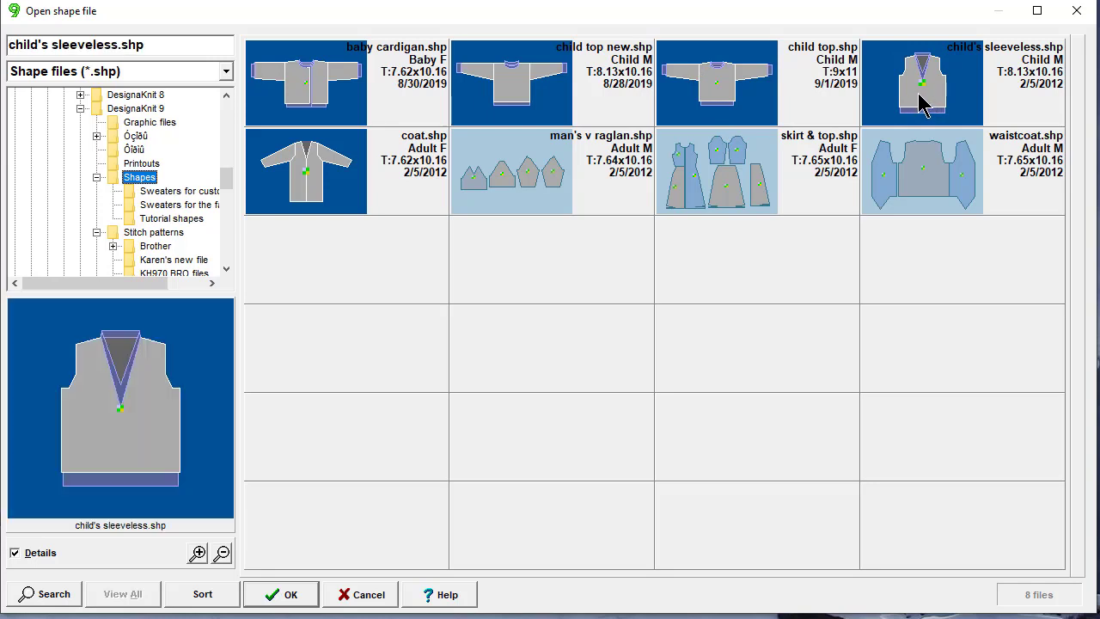
{"action": "left_click", "coordinate": [279, 595]}
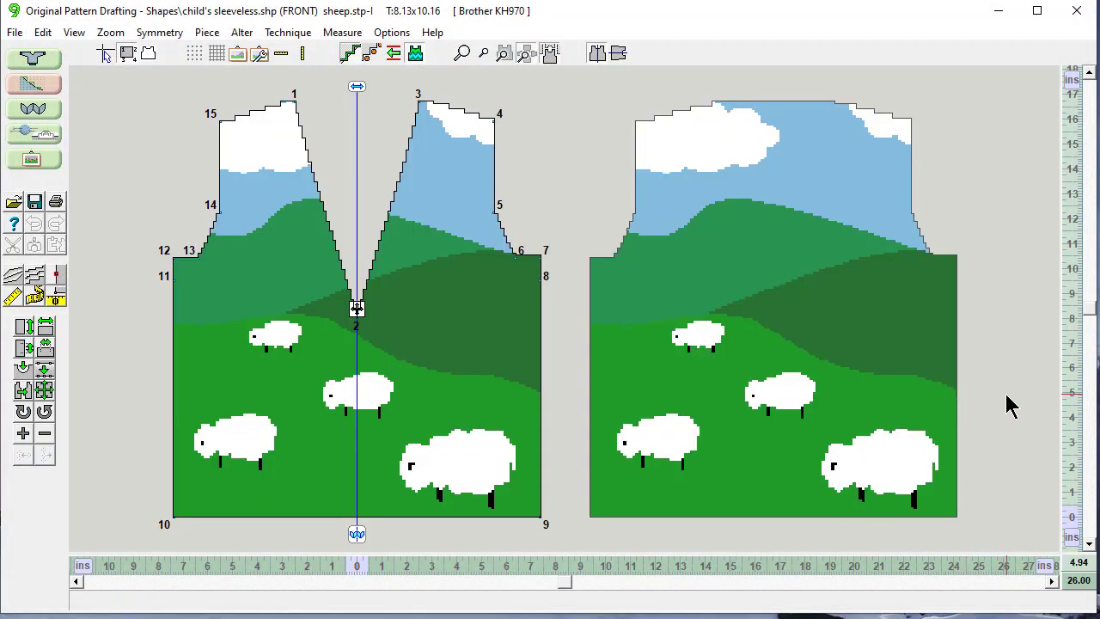